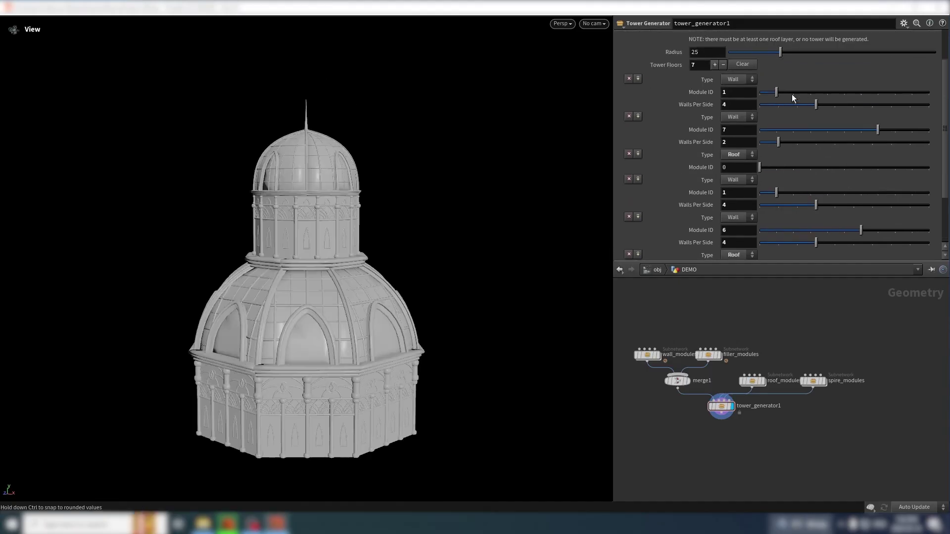
Step: Vary the first wall floor's settings in the tower generator and the clip percentage of the 4side_clipped2 roof module
left_click_drag(791, 94, 786, 106)
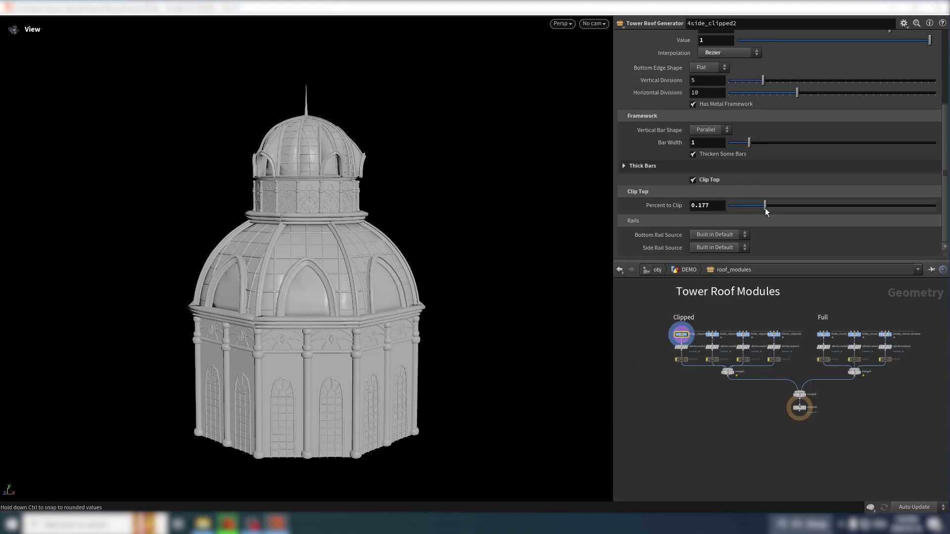
mouse_move(765, 208)
left_mouse_down()
mouse_move(794, 206)
mouse_move(759, 210)
mouse_move(780, 209)
left_mouse_up()
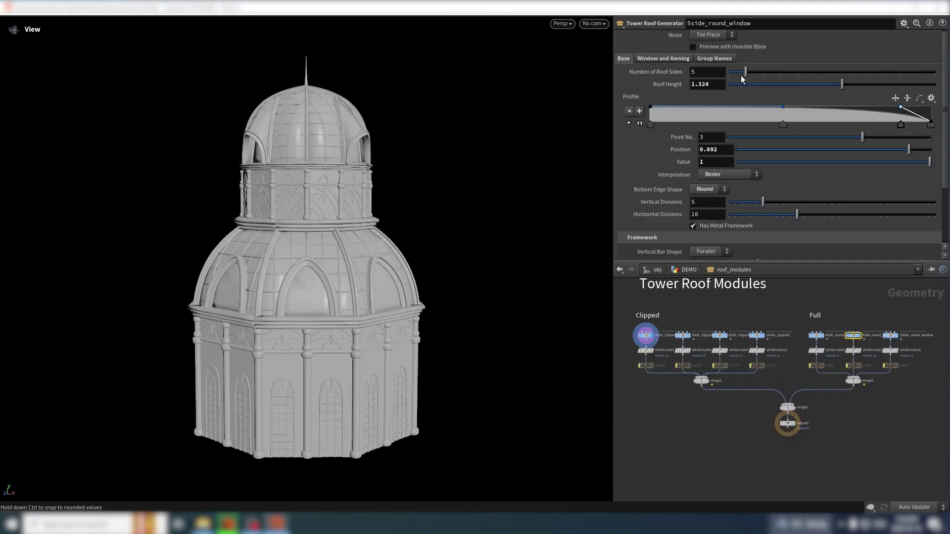
Step: Try the Round bottom edge shape on the roof modules and set it to Flat for 4side_clipped2
left_click(709, 188)
left_click(702, 198)
left_click(709, 188)
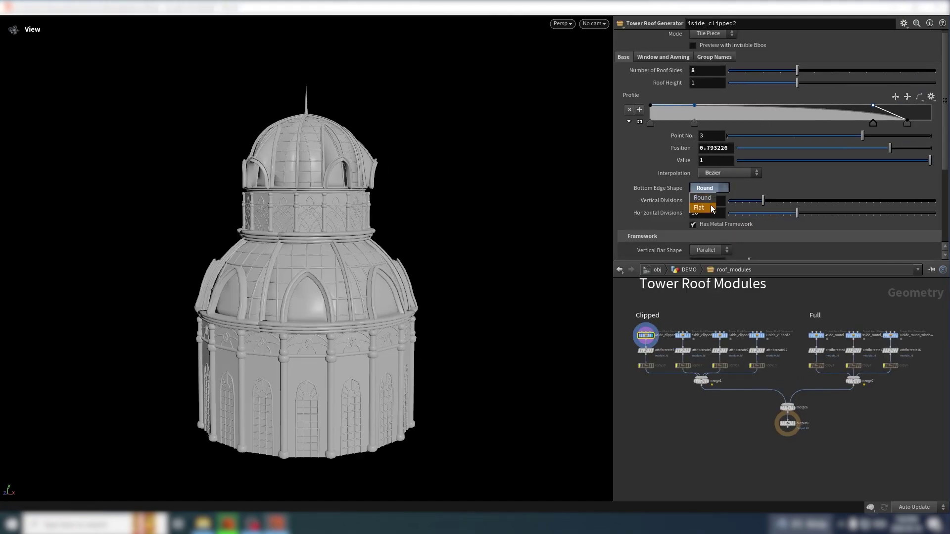
left_click(699, 207)
middle_click_drag(831, 98, 814, 100)
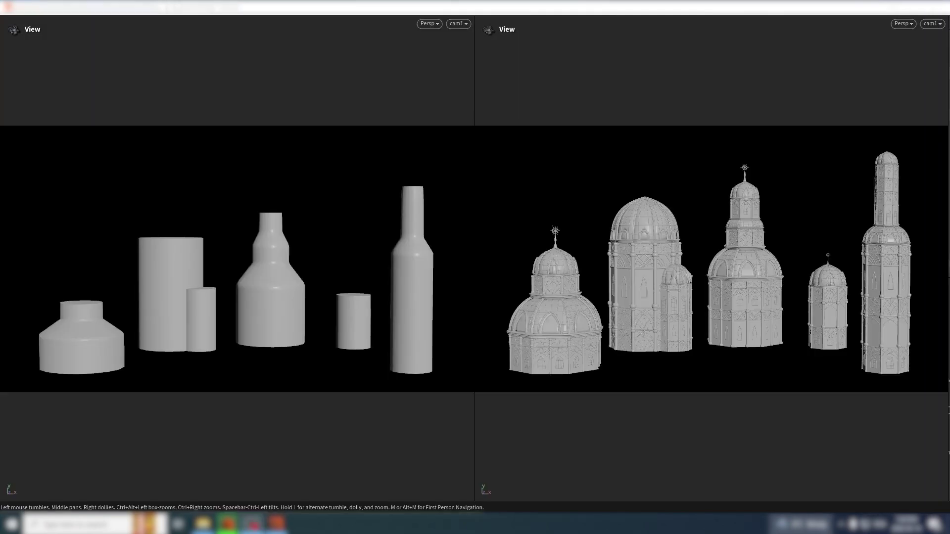
Step: Adjust the leftmost stepped cylinder, and rescale and slide the small cylinder in front of the wide one
left_click_drag(112, 323, 65, 296)
left_click_drag(102, 367, 123, 373)
left_click(211, 342)
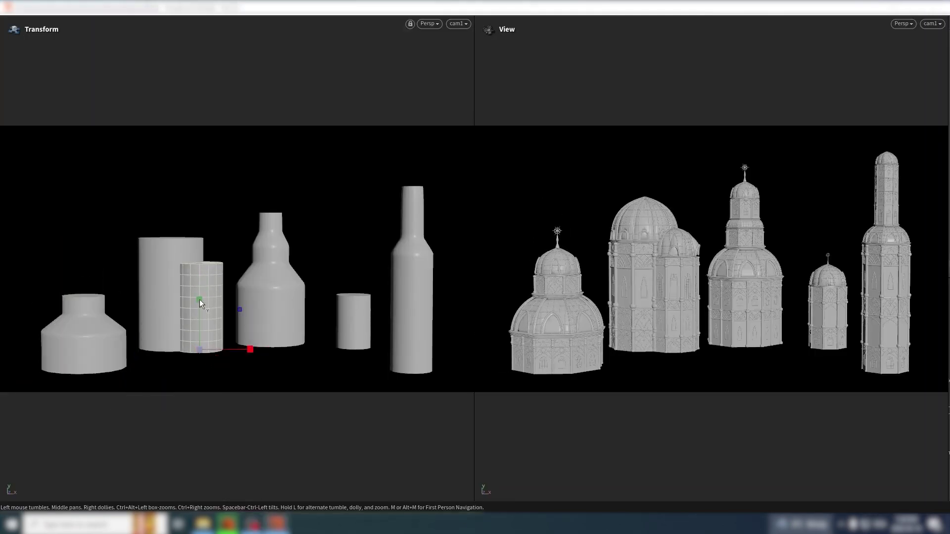
left_click_drag(218, 349, 256, 349)
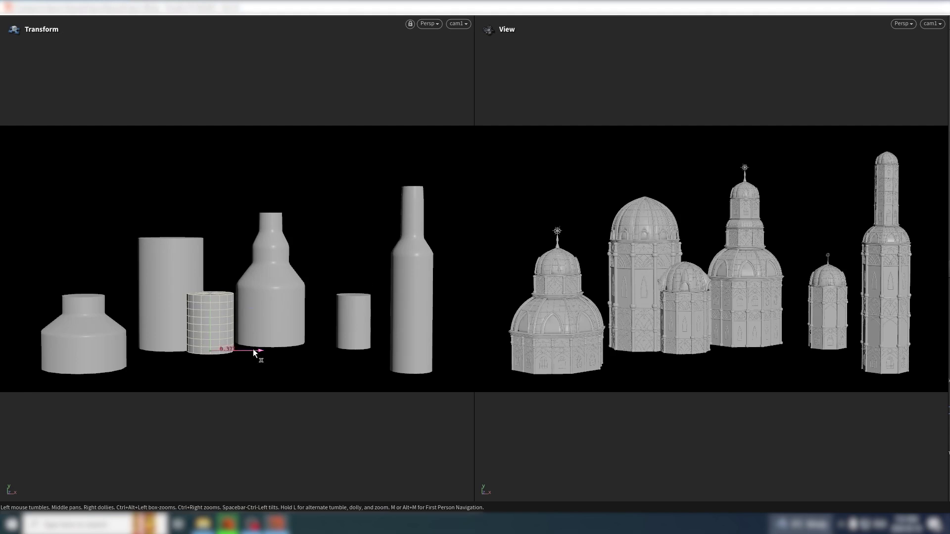
key("Escape")
Step: Try different scales and profiles on the small standalone cylinder beside the tallest one, turning it into a squat stepped shape
key("t")
left_click(354, 348)
key("Escape")
key("ctrl+z")
key("ctrl+y")
key("t")
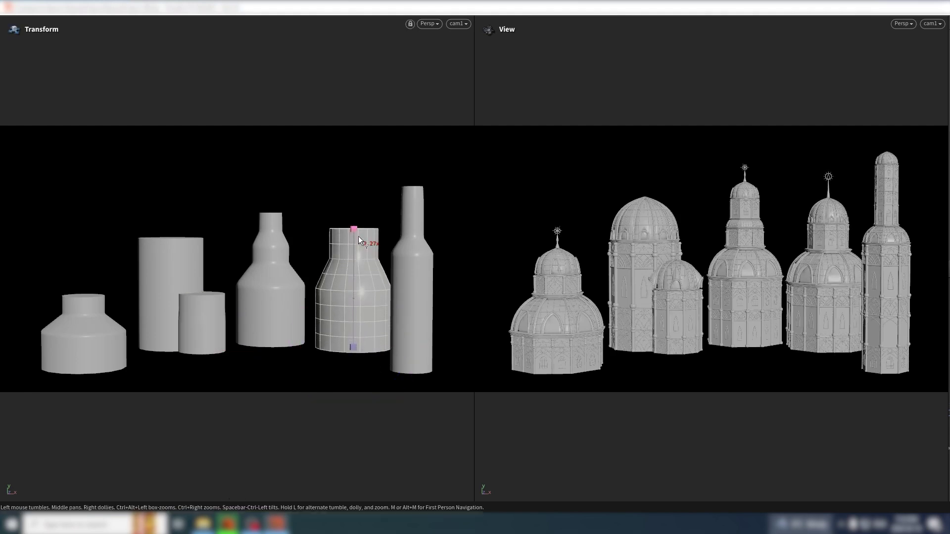
key("Escape")
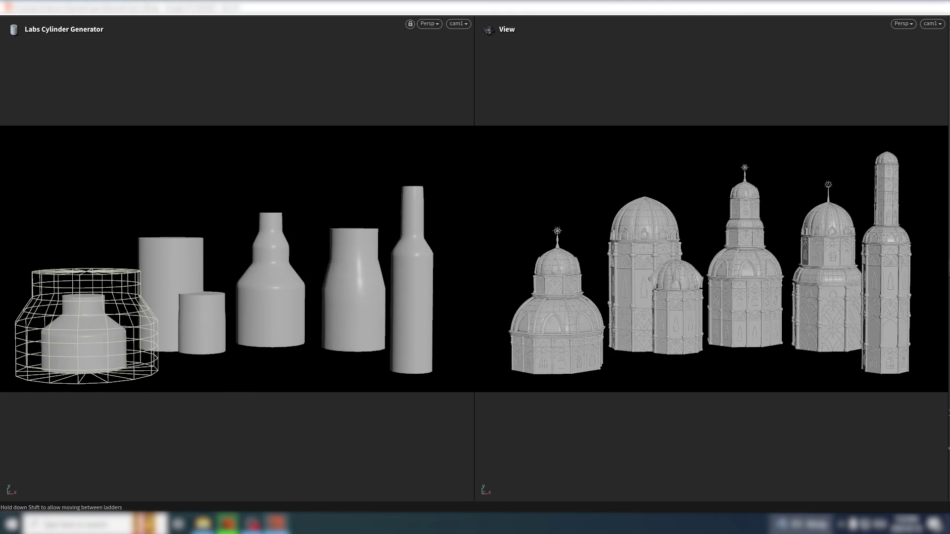
key("t")
key("ctrl+z")
key("ctrl+z")
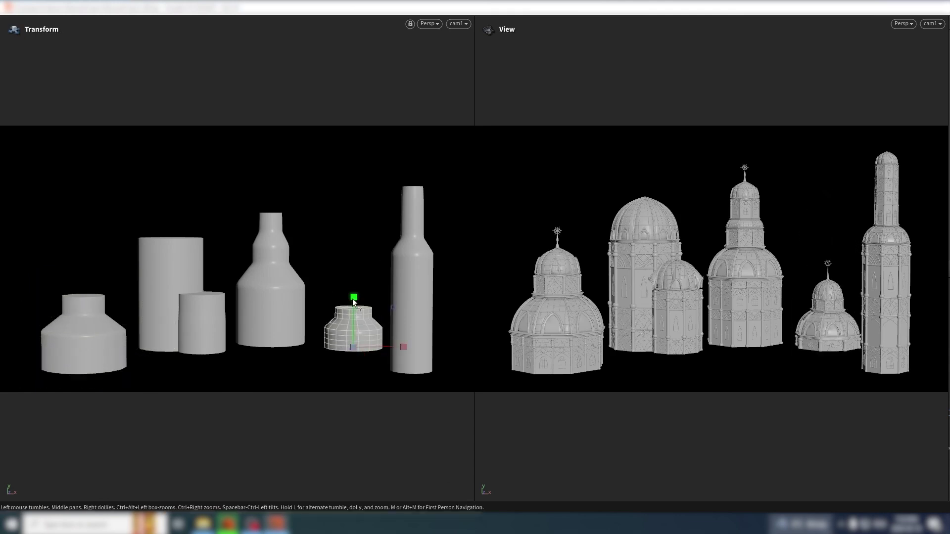
Step: Shorten the tall rightmost cylinder and compare variations of its shape
left_click(412, 296)
left_click_drag(410, 328, 409, 349)
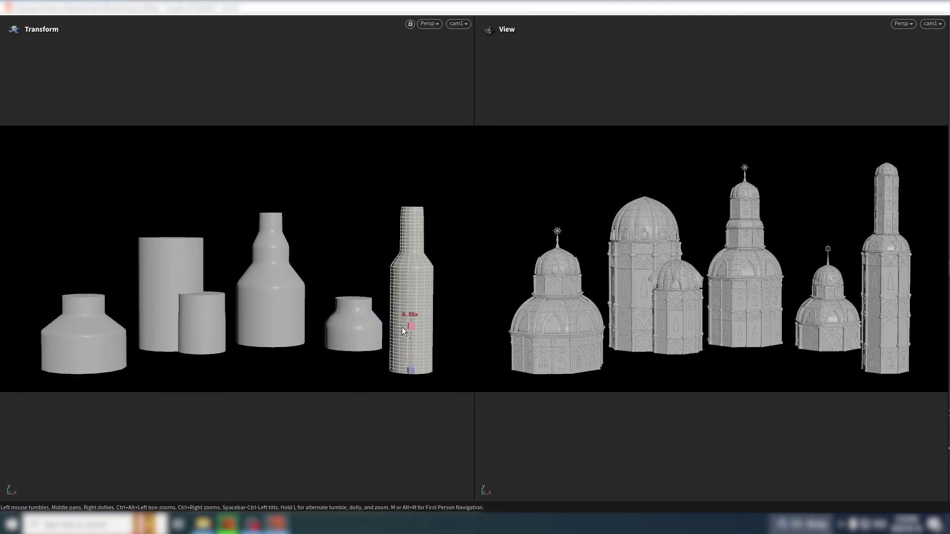
key("Escape")
key("ctrl+z")
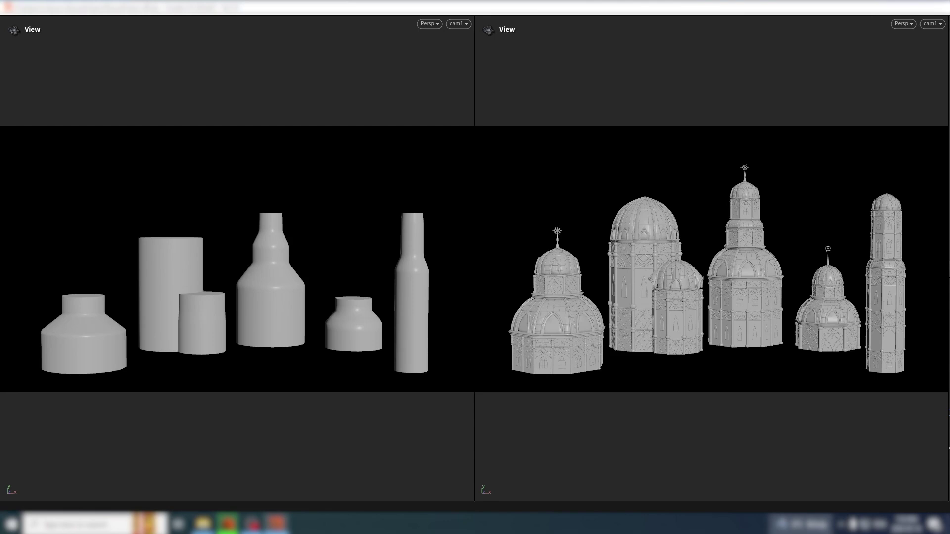
key("ctrl+y")
key("ctrl+z")
key("ctrl+y")
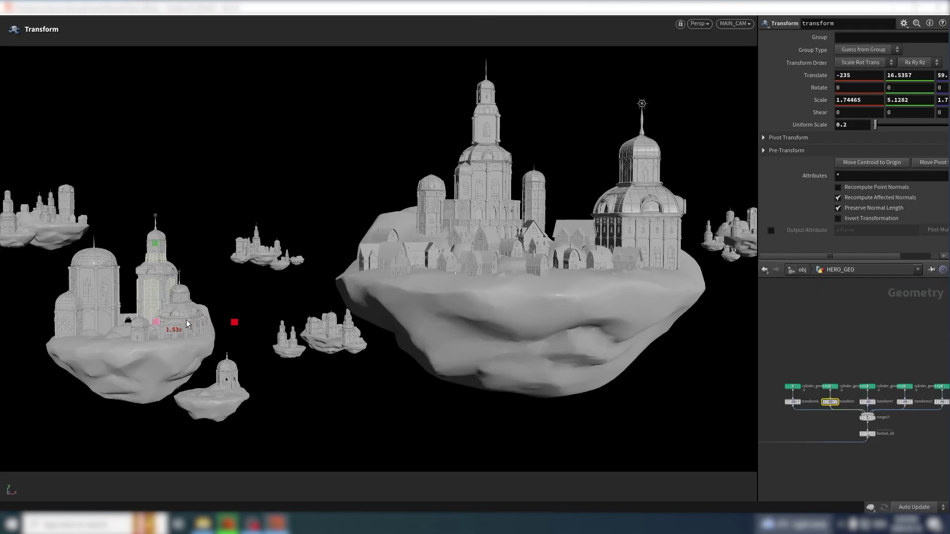
Step: Rescale and reposition individual towers on the hero floating islands
left_click_drag(174, 335, 172, 338)
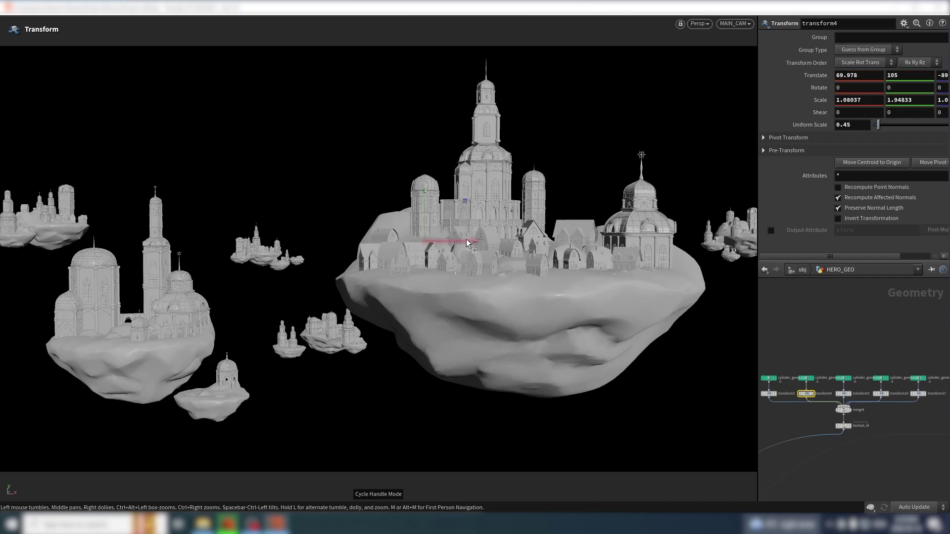
left_click_drag(474, 241, 430, 238)
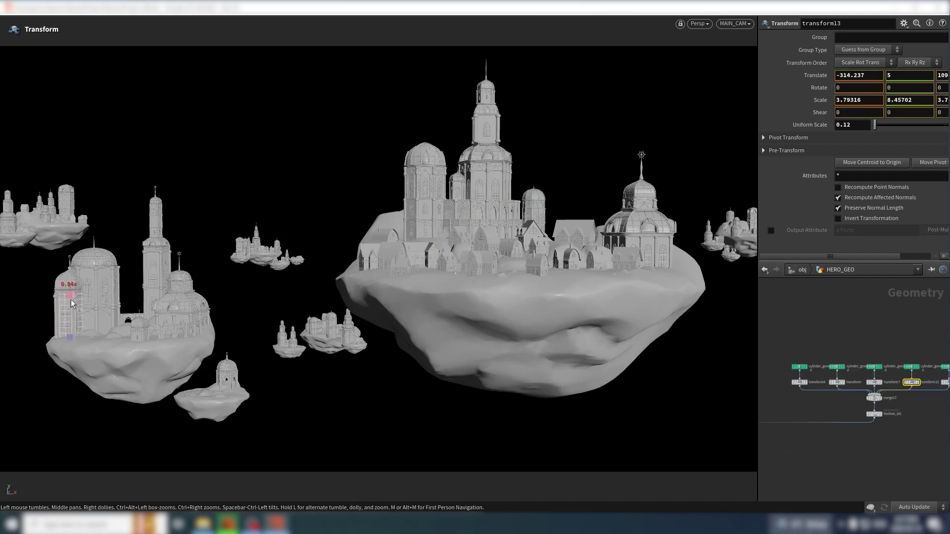
left_click_drag(71, 285, 94, 282)
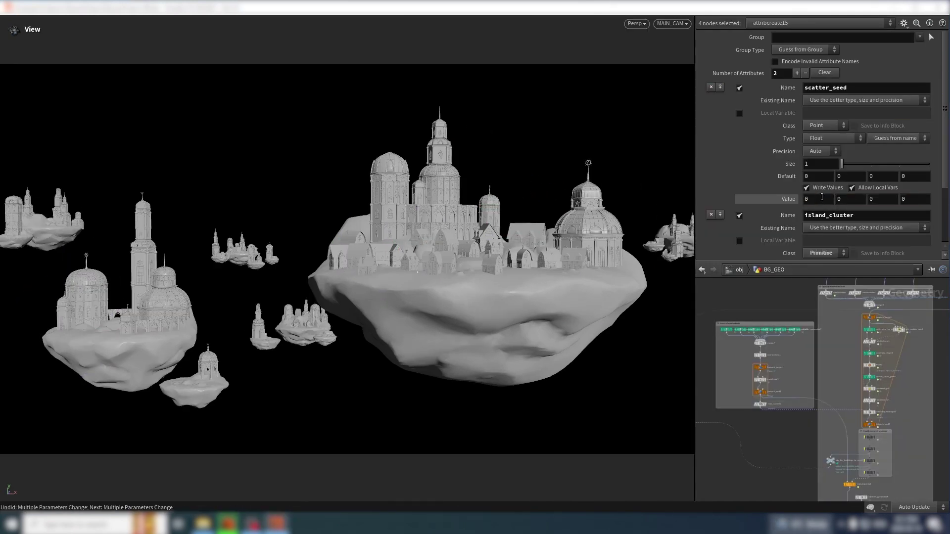
Step: Try different scatter_seed values, such as 4 and 1, for the background islands
key("ctrl+z")
key("ctrl+z")
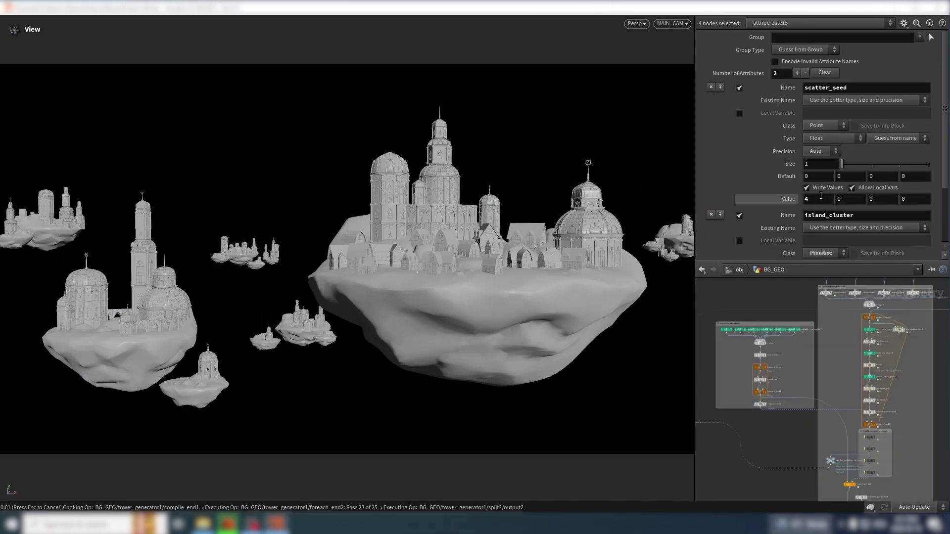
scroll(824, 201, "up", 7)
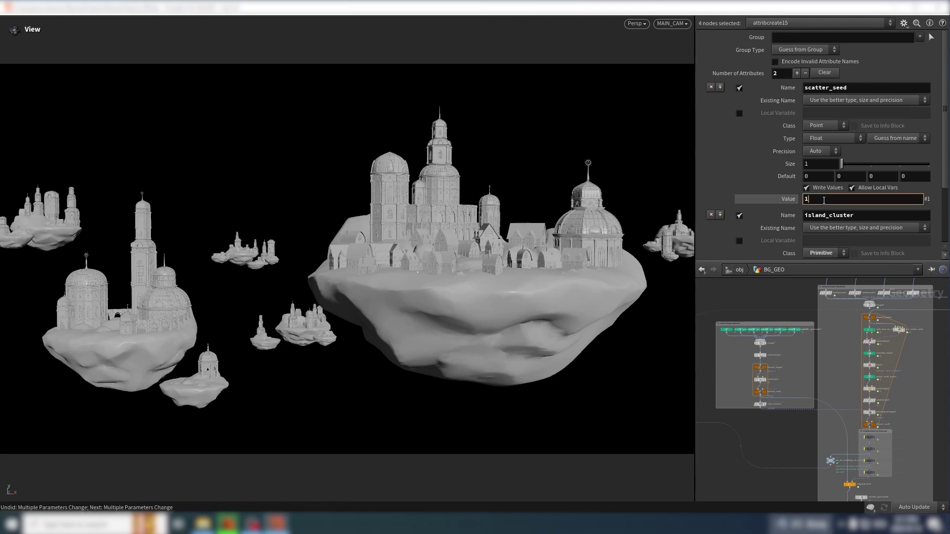
scroll(824, 200, "up", 3)
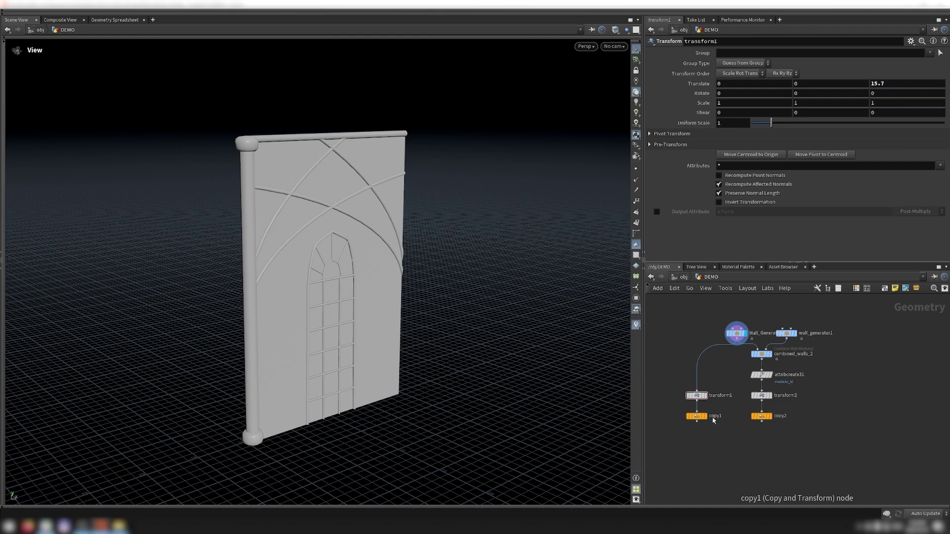
Step: Display copy1, wall_generator1, combined_walls_2 and copy2 in turn to compare the single and combined wall rings
left_click(707, 417)
left_click_drag(440, 392, 510, 382)
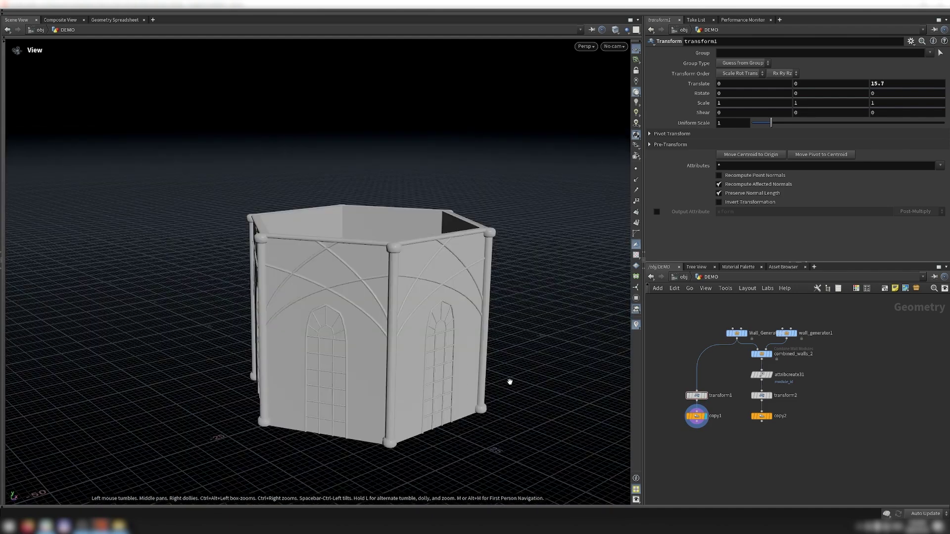
left_click(798, 335)
left_click(772, 354)
left_click(772, 416)
left_click_drag(497, 364, 473, 368)
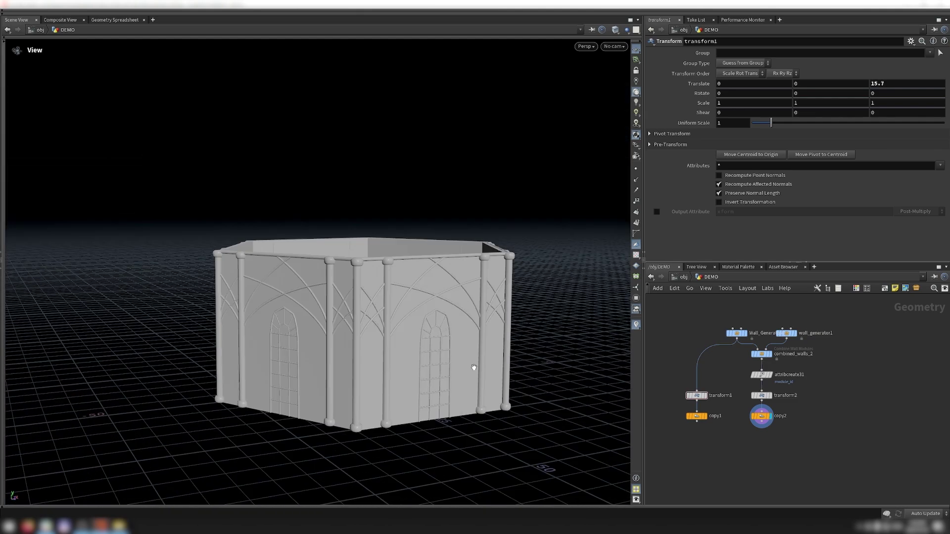
Step: Allow editing of the combined_walls_2 asset's contents and enter its network
right_click(754, 361)
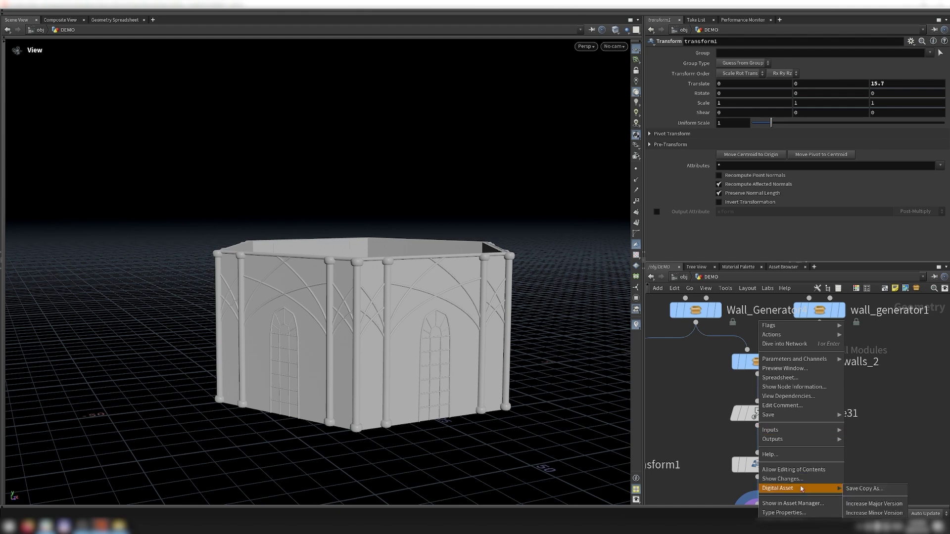
left_click(795, 473)
double_click(758, 362)
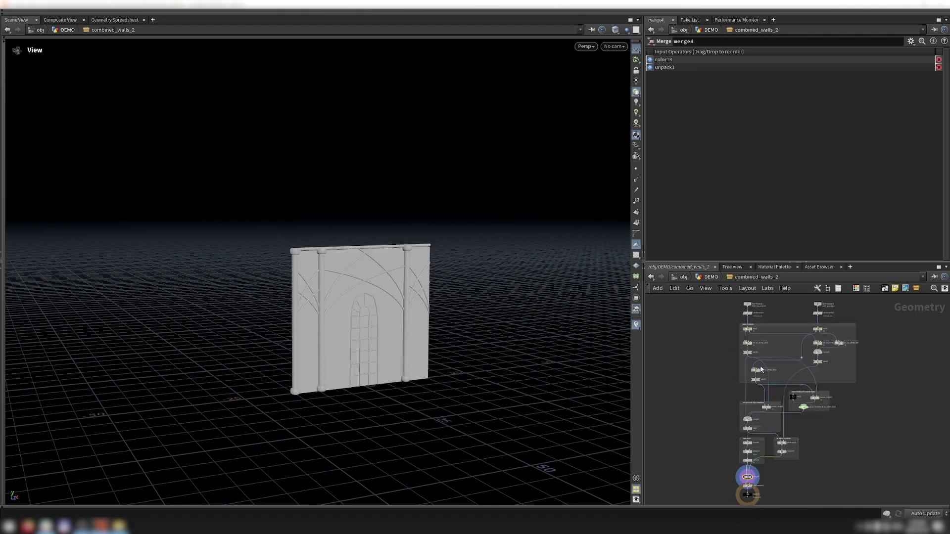
Step: Display wall module A, wall module B and the packed module A in turn
left_click(721, 329)
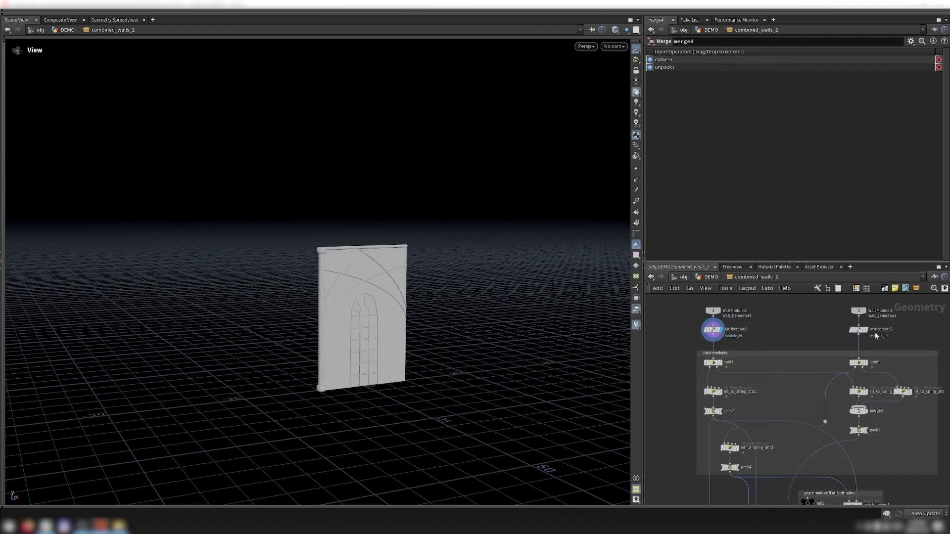
left_click(867, 329)
left_click(720, 412)
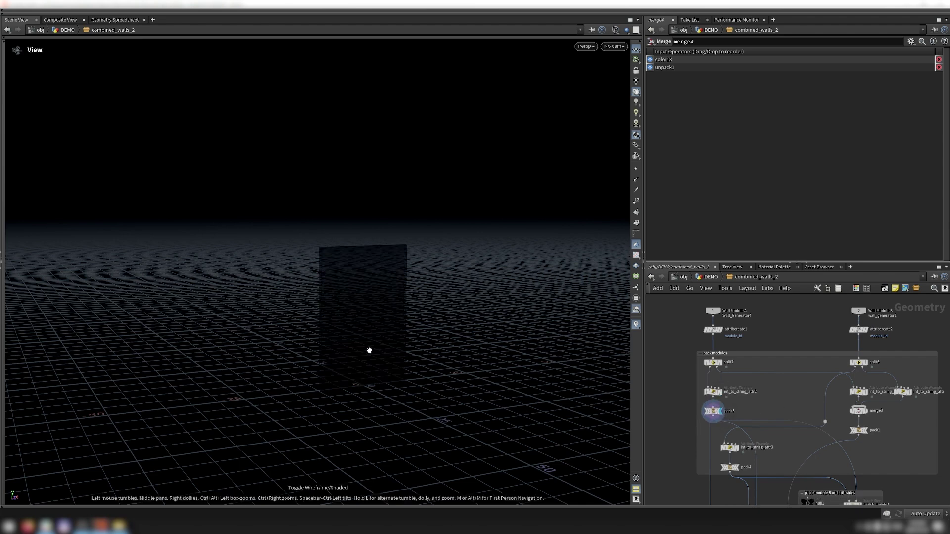
Step: Check both wall generators in the DEMO network, restore the shaded display and go back inside combined_walls_2
key("u")
scroll(790, 427, "down", 3)
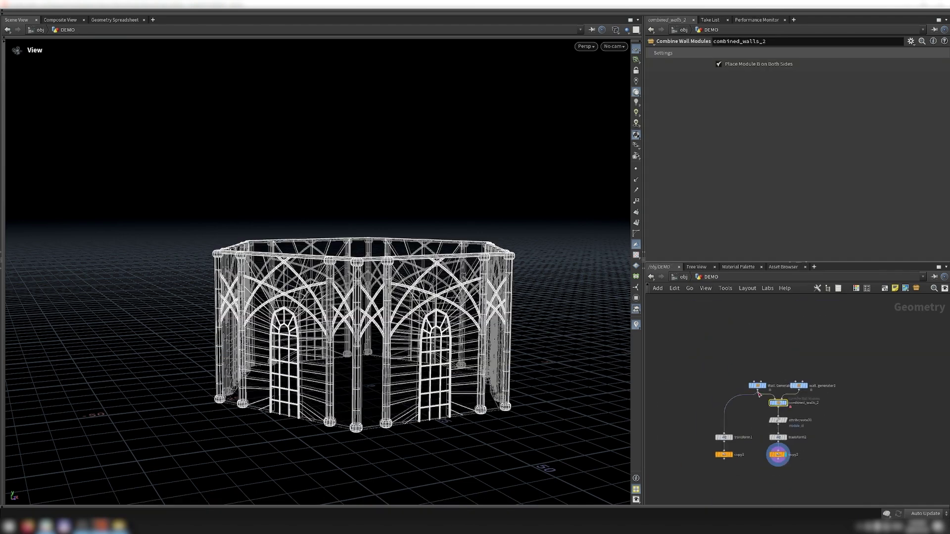
scroll(739, 364, "up", 2)
left_click_drag(739, 364, 875, 411)
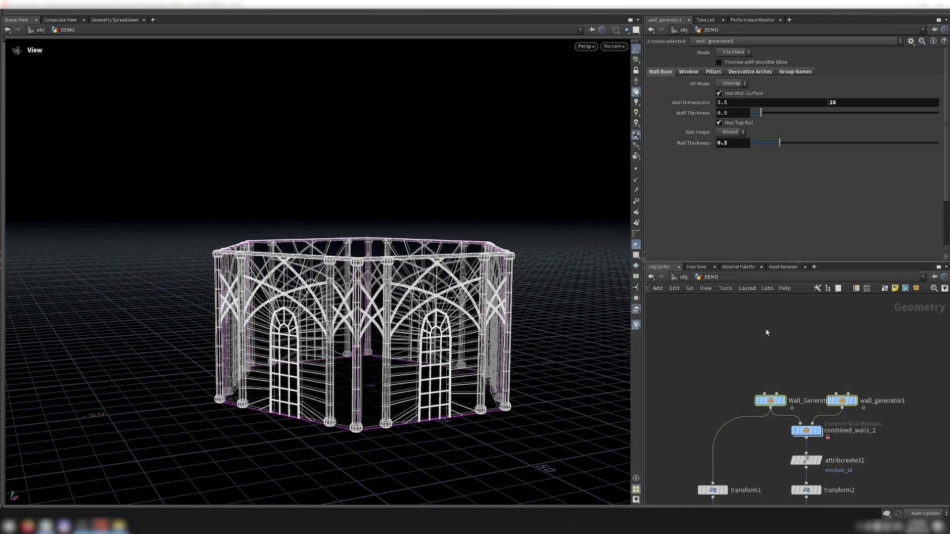
left_click(733, 334)
key("w")
scroll(789, 380, "down", 2)
double_click(792, 389)
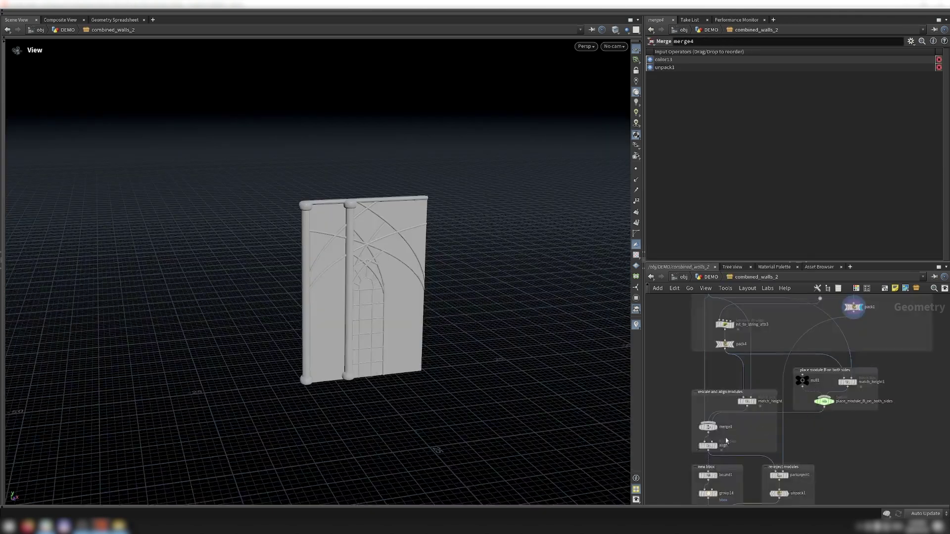
Step: Display merge1 and try the select input of the place_module_B_on_both_sides switch, ending at 1
left_click(716, 426)
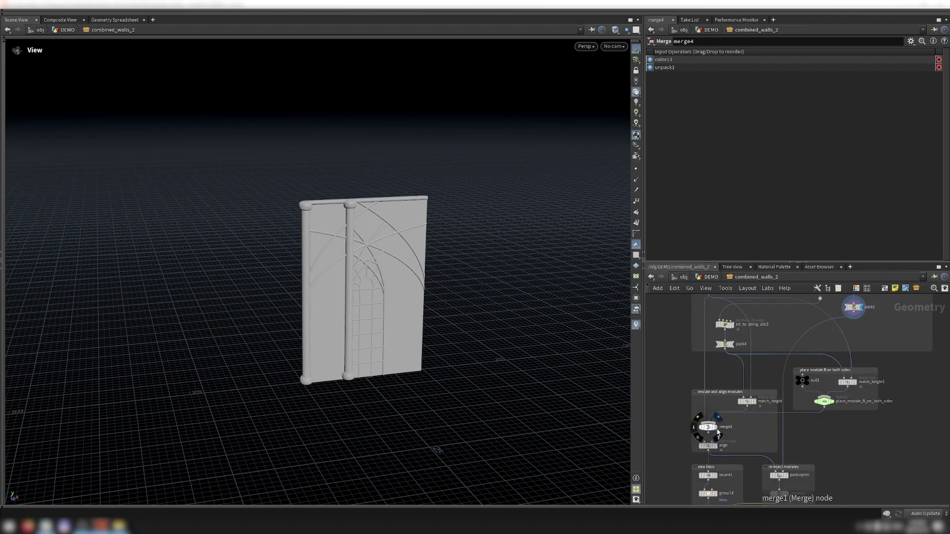
mouse_move(769, 55)
left_mouse_down()
mouse_move(753, 56)
mouse_move(768, 61)
left_mouse_up()
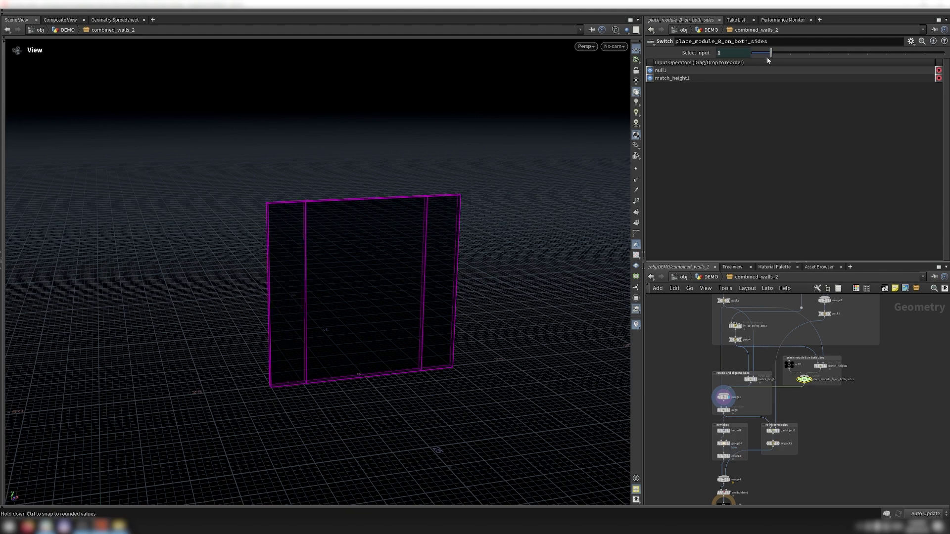
Step: Display packinject1 and inspect the original wall geometry placed back into the aligned modules
scroll(784, 441, "up", 3)
left_click(774, 423)
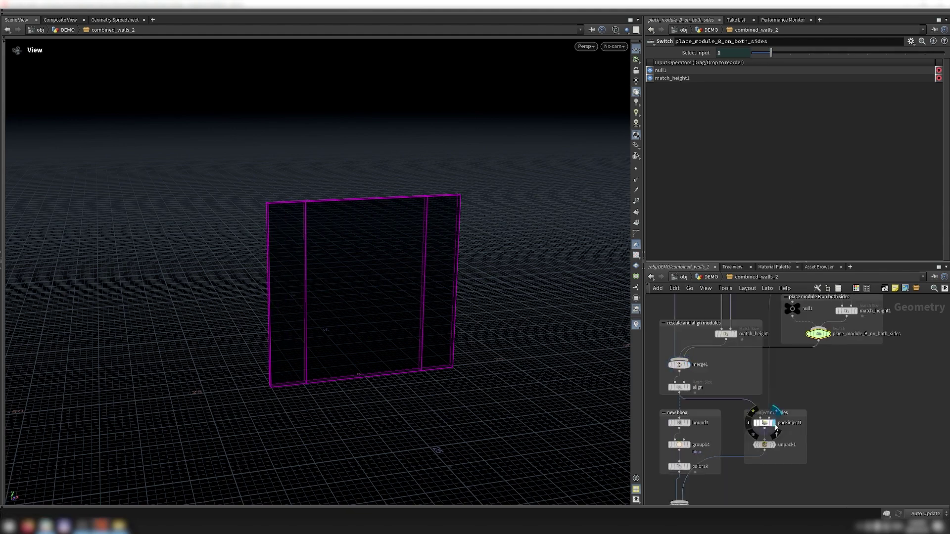
mouse_move(471, 365)
left_mouse_down()
mouse_move(480, 328)
mouse_move(490, 327)
left_mouse_up()
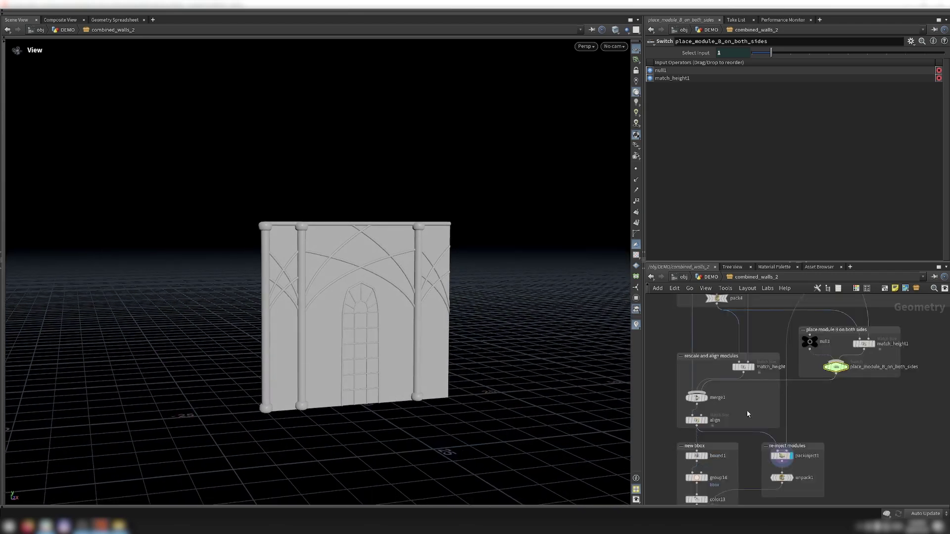
scroll(748, 414, "down", 1)
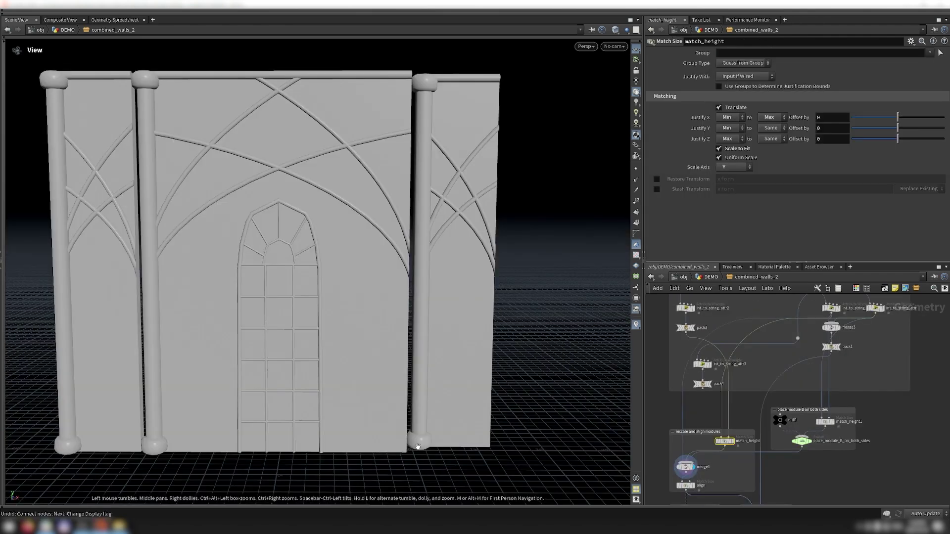
Step: Examine the merged and aligned modules in wireframe and shaded display, and show the bound1 bounding box node
left_click_drag(418, 447, 409, 388)
mouse_move(285, 332)
left_mouse_down()
mouse_move(228, 342)
mouse_move(301, 341)
mouse_move(280, 343)
left_mouse_up()
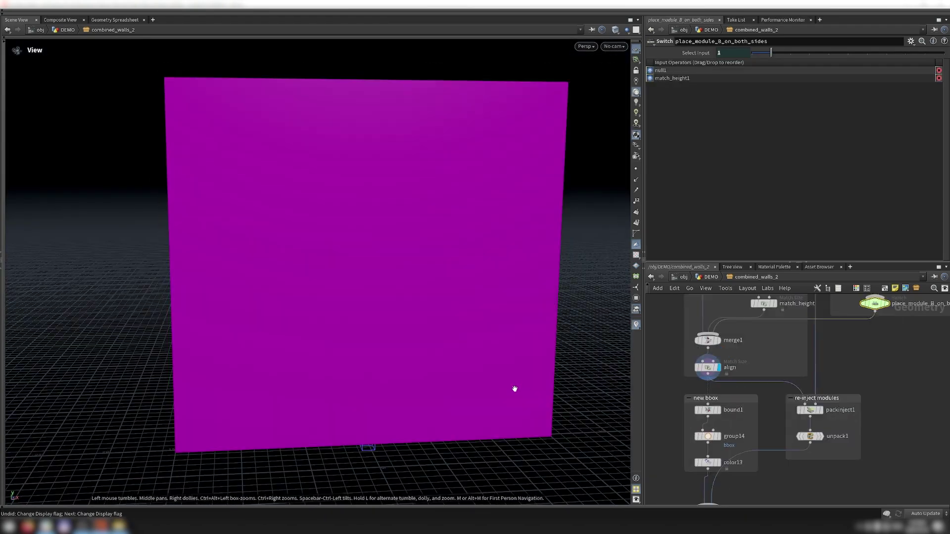
key("w")
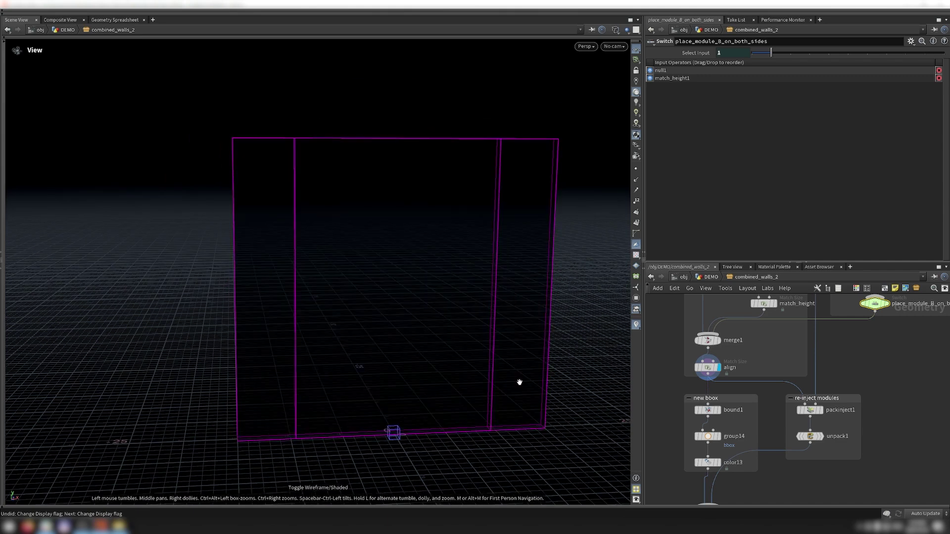
key("w")
left_click(718, 410)
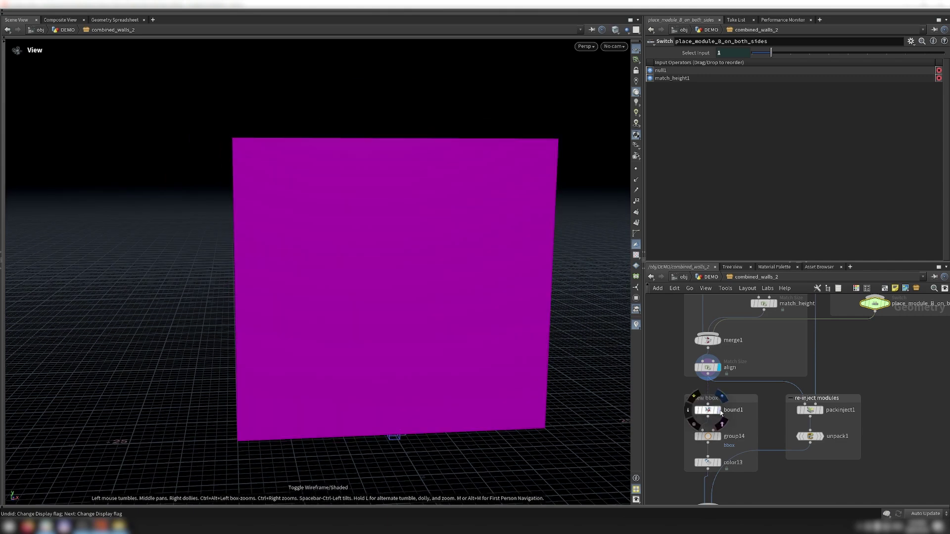
Step: Display color13 and the end of the new bbox chain to examine the coloured bounding box with the re-injected modules
left_click(718, 462)
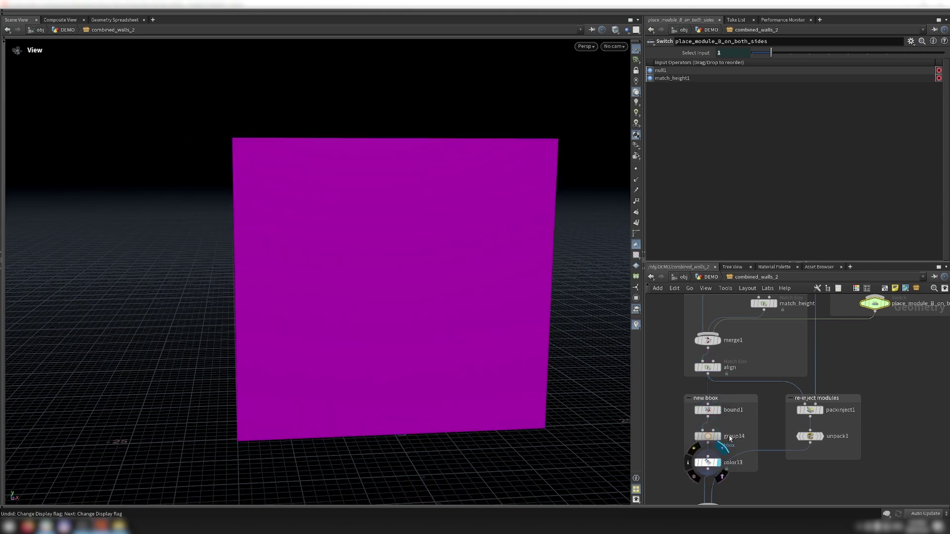
scroll(724, 458, "down", 2)
left_click(719, 455)
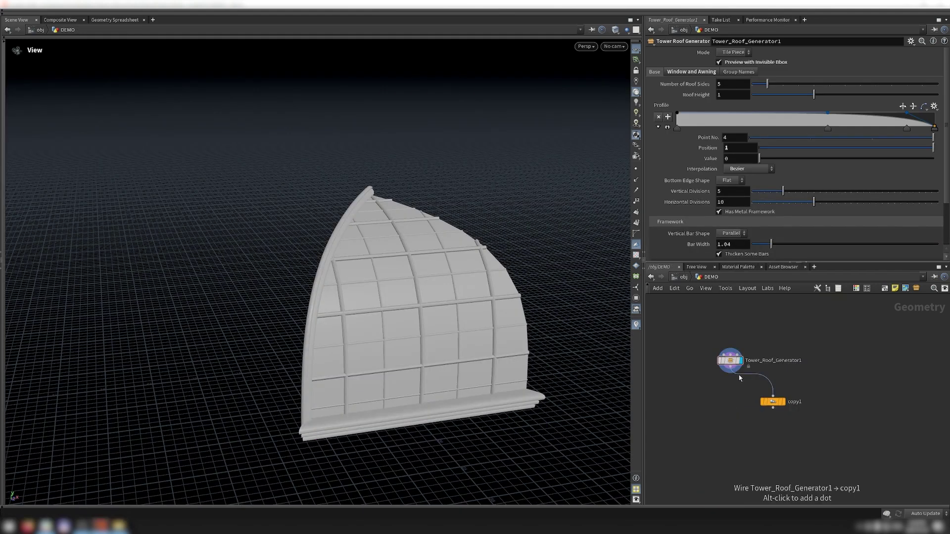
Step: Display copy1 to show the roof piece copied around the tower, and select Tower_Roof_Generator1 for editing
left_click(782, 401)
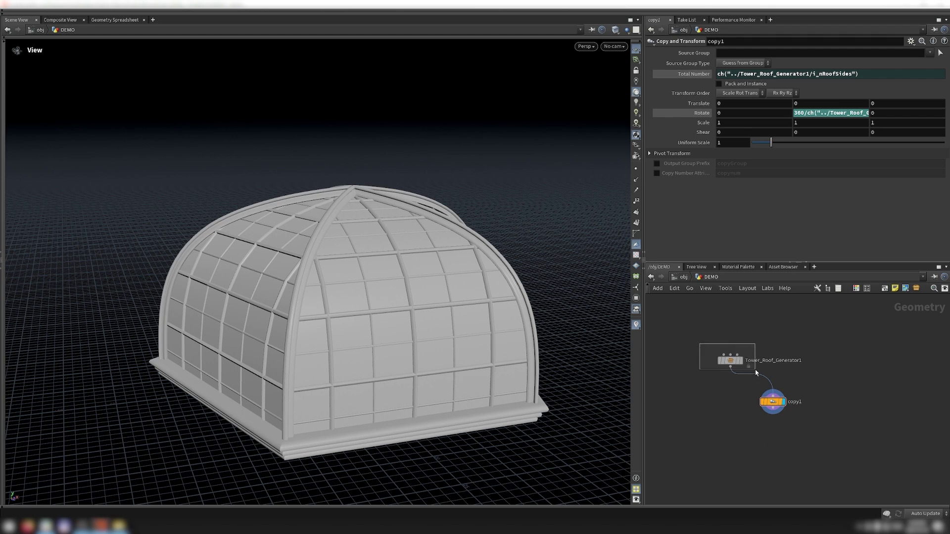
left_click(732, 361)
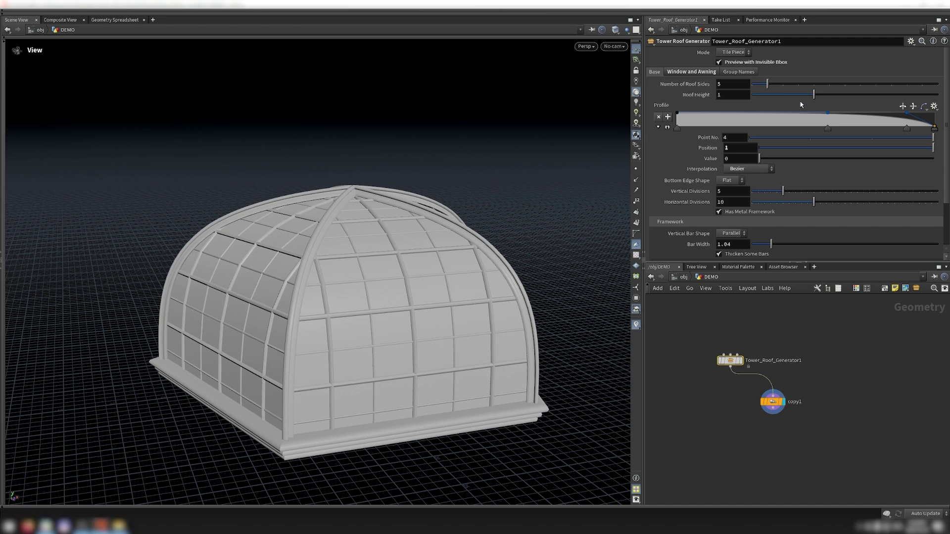
Step: Preview the Has Window and Has Awnings options on the roof, turn both off and return to the base settings
left_click(719, 83)
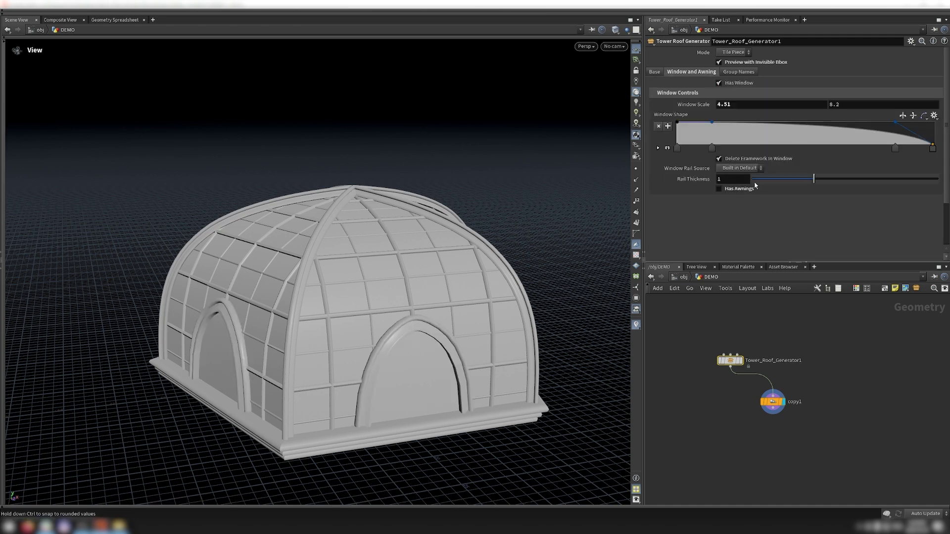
left_click(747, 191)
left_click(719, 177)
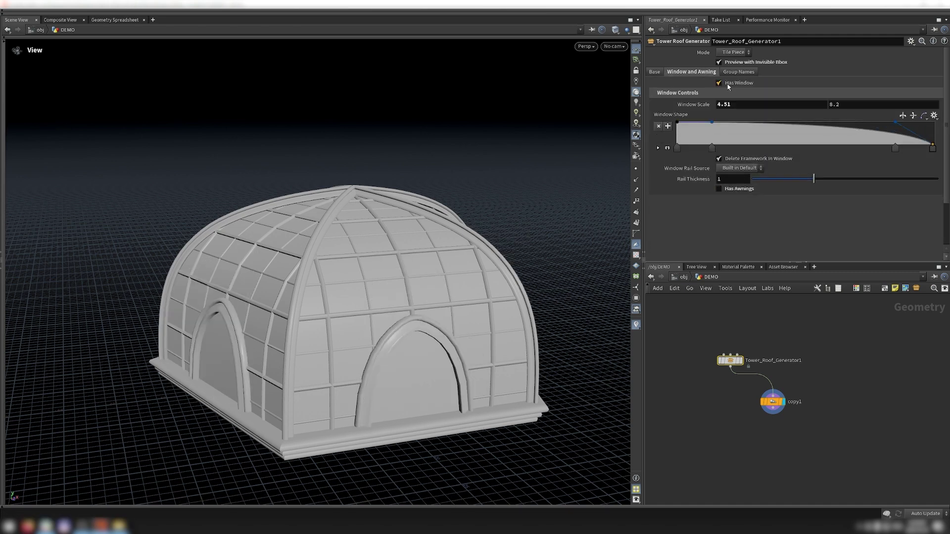
left_click(719, 82)
left_click(653, 72)
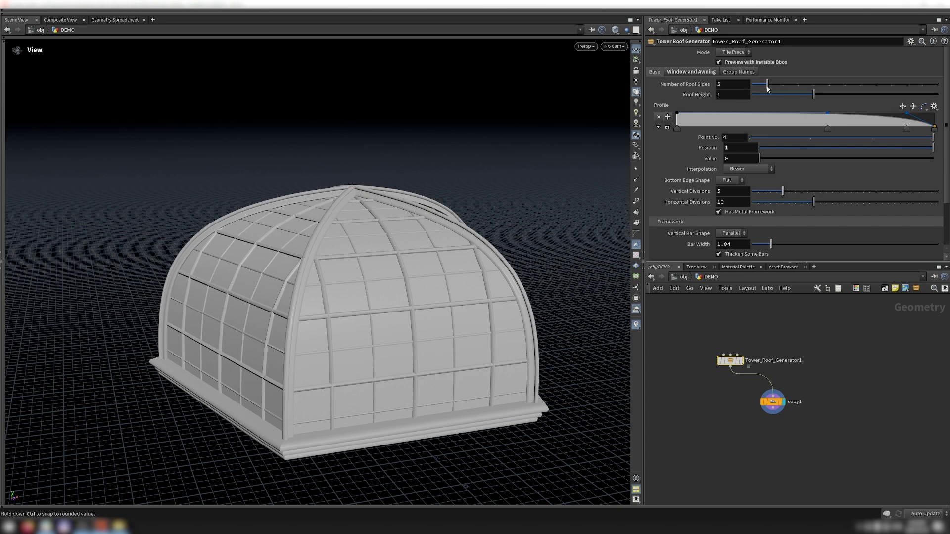
Step: Set the roof to 6 sides with height 0.976 and move profile point 2 to position 0.536023
left_click_drag(767, 85, 780, 84)
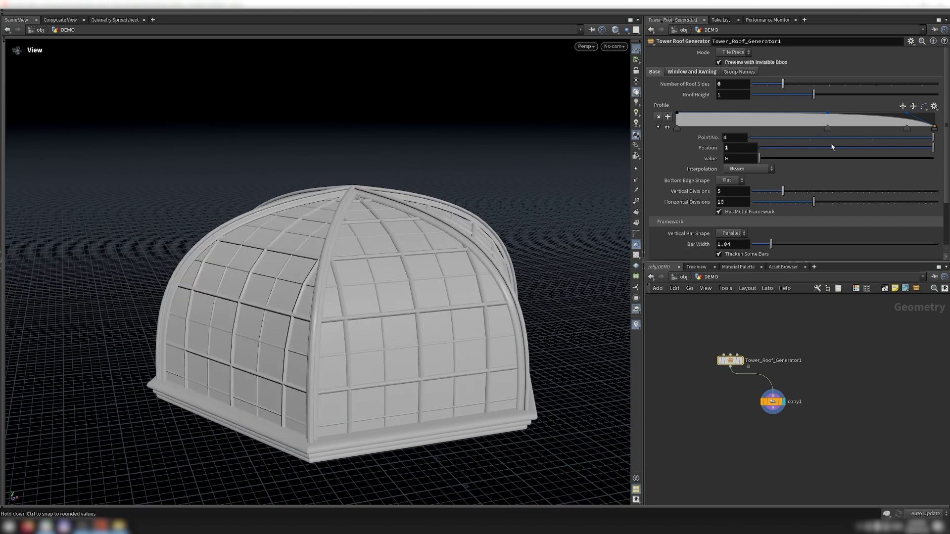
left_click_drag(830, 130, 810, 96)
Step: Try the Round bottom edge shape on the roof and return it to Flat
left_click(730, 181)
left_click(727, 189)
left_click(730, 180)
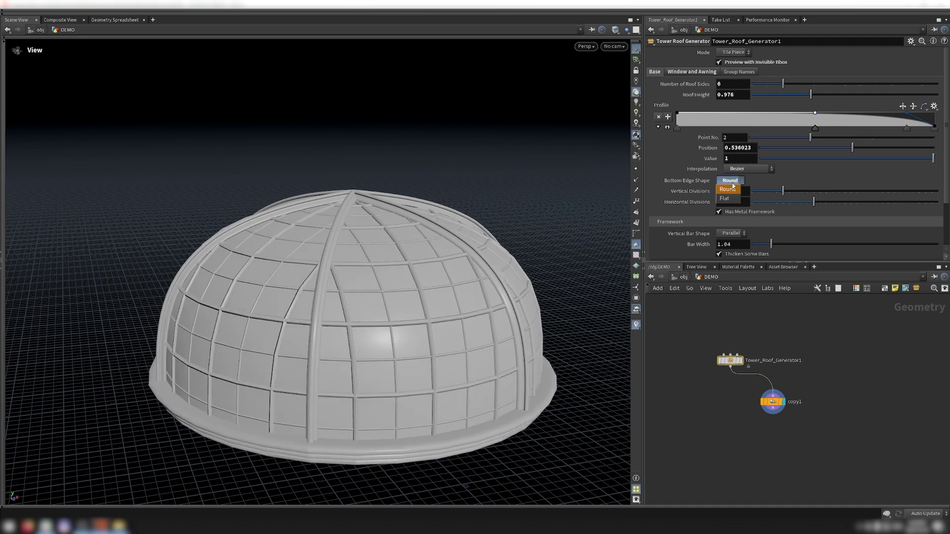
left_click(726, 198)
Step: Set the roof's vertical divisions to 7 and bar width to 0.84, adjust the Thick Bars settings and save the asset
scroll(760, 168, "down", 2)
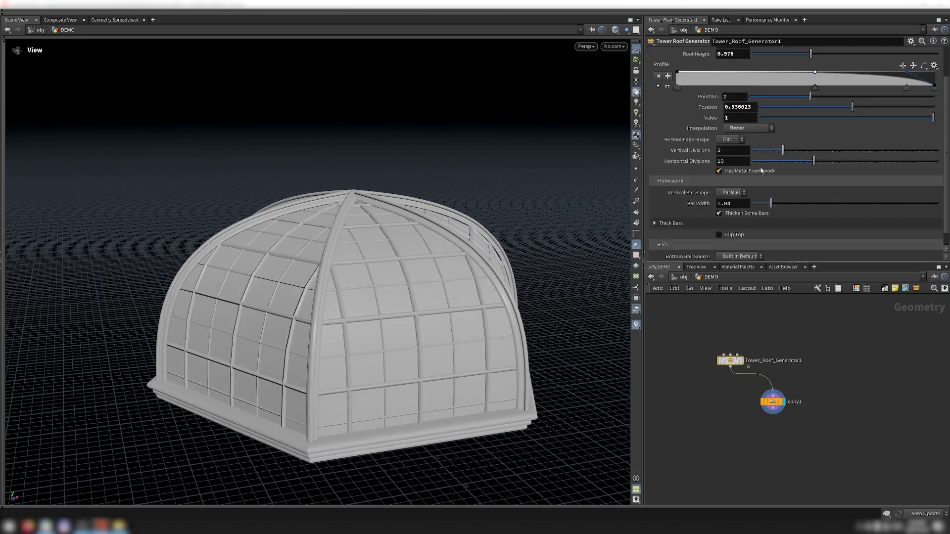
left_click_drag(786, 152, 798, 156)
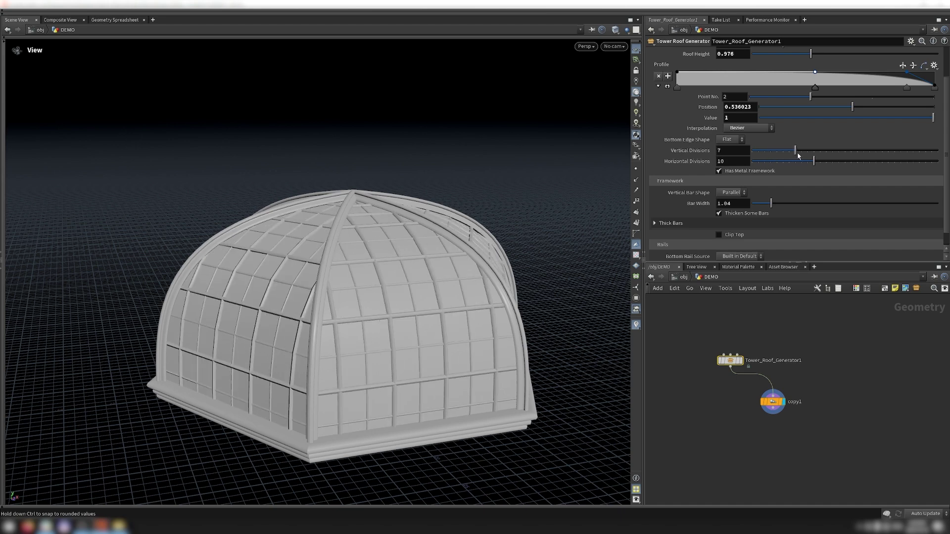
left_click(671, 223)
scroll(810, 188, "down", 2)
mouse_move(802, 210)
left_mouse_down()
mouse_move(790, 207)
mouse_move(808, 206)
left_mouse_up()
key("ctrl+s")
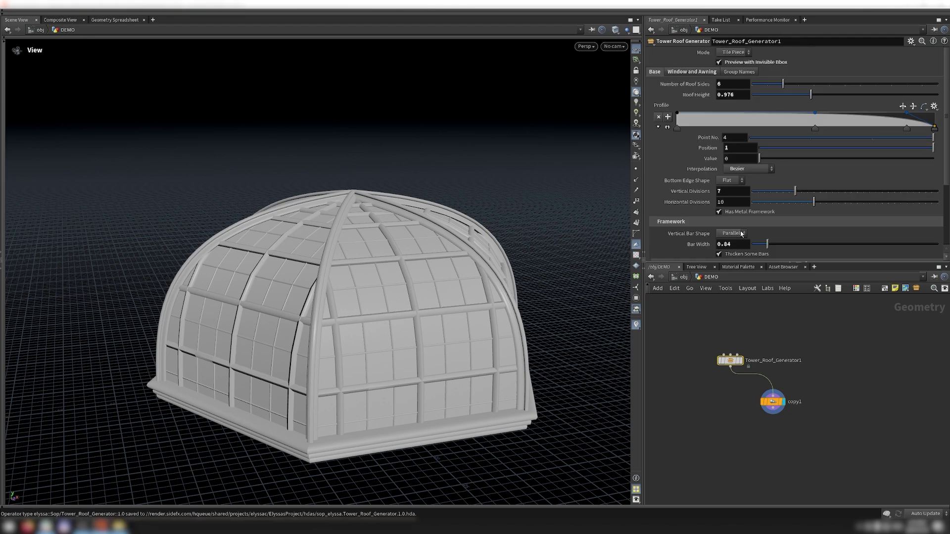
Step: Set the framework's vertical bar shape to Radial and try the remaining framework settings
left_click(742, 234)
left_click(729, 250)
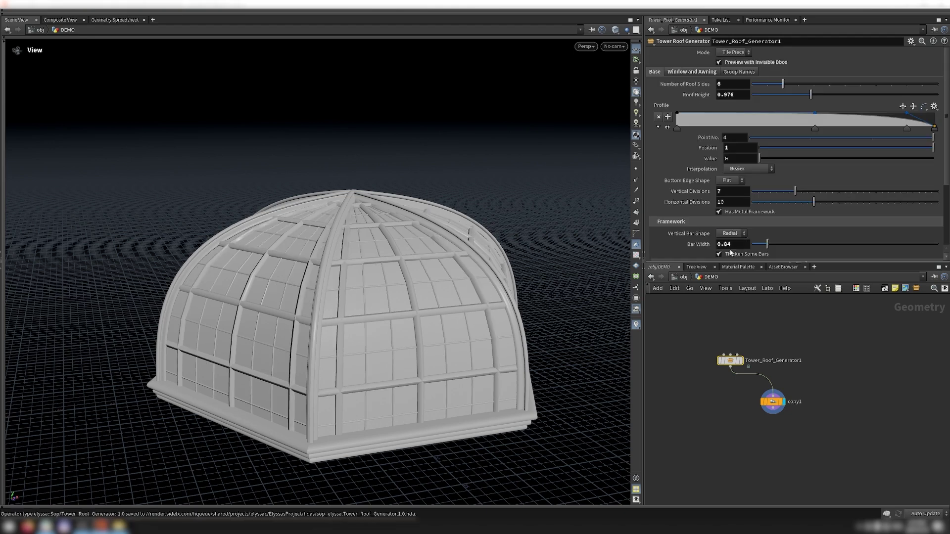
scroll(772, 237, "down", 4)
left_click_drag(804, 242, 831, 247)
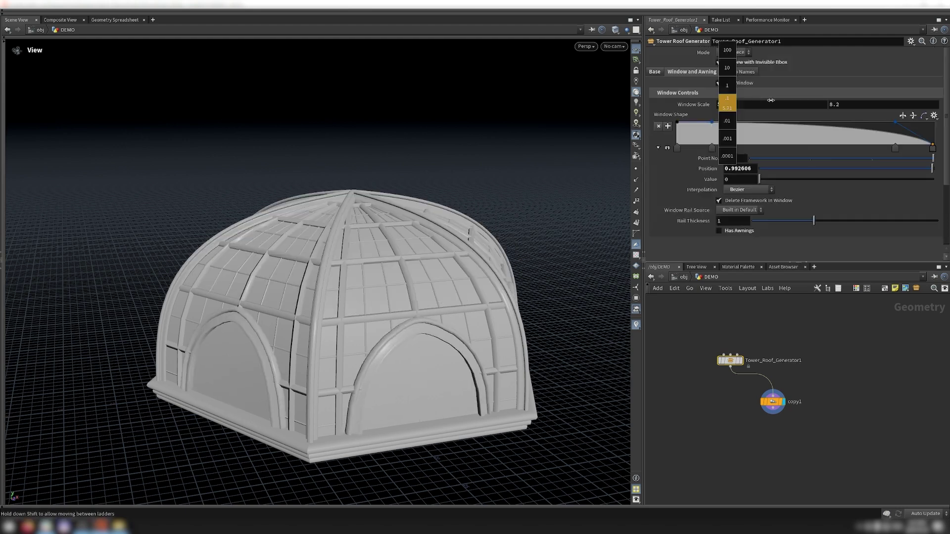
Step: Adjust the window scale, move window shape point 3 to position 0.798271 and enable Has Awnings
middle_click_drag(740, 101, 737, 101)
left_click_drag(896, 148, 853, 169)
left_click(719, 230)
Step: Shape the awnings with Stretch Along Roof 0.547, Front Overhang Amount 1.58 and front profile point 3 at position 0.829971
scroll(844, 173, "down", 3)
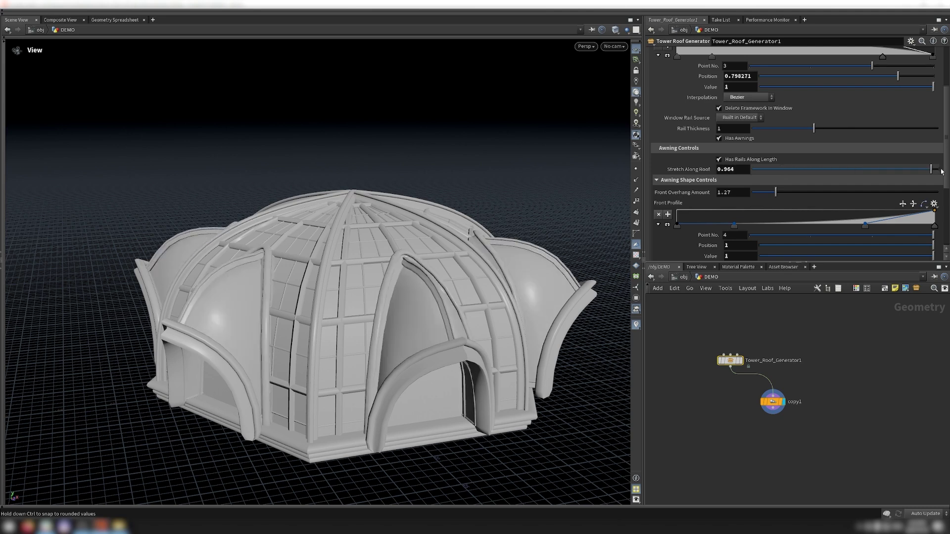
left_click_drag(776, 192, 781, 192)
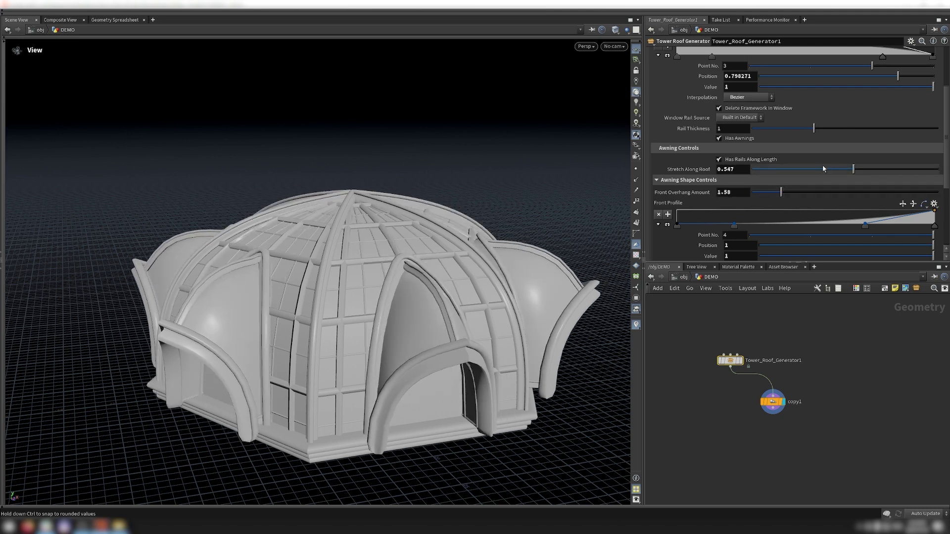
scroll(841, 168, "down", 3)
left_click_drag(866, 144, 820, 144)
scroll(842, 164, "down", 1)
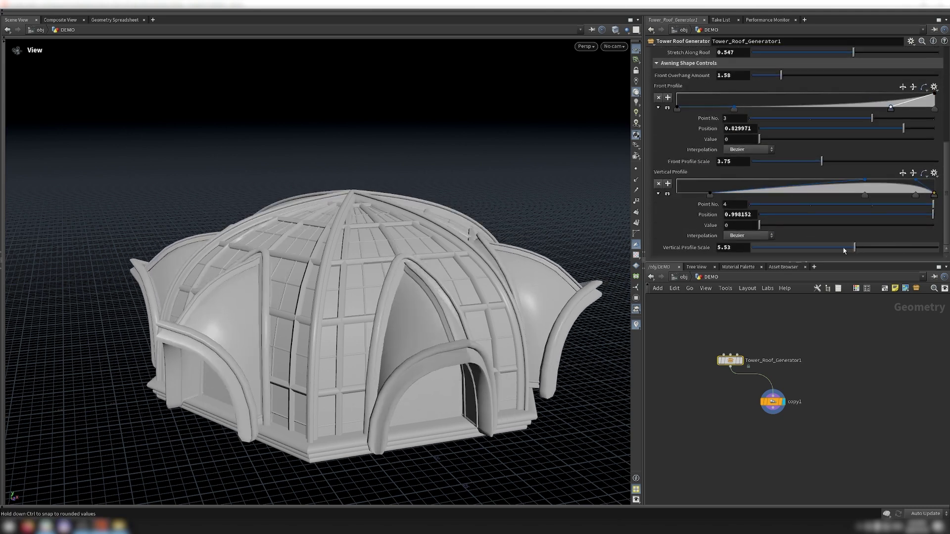
scroll(865, 253, "up", 5)
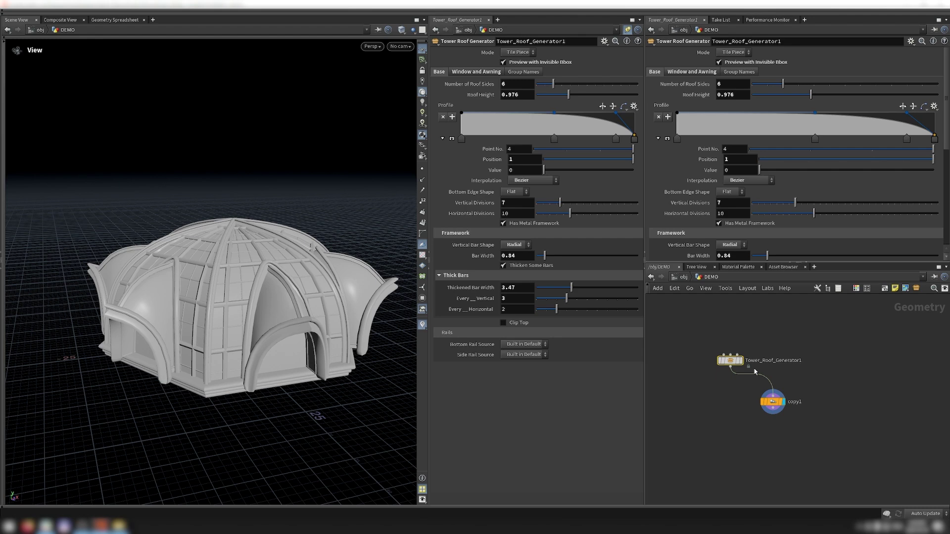
Step: Go inside Tower_Roof_Generator1 and look over the main sections of its node network
double_click(731, 366)
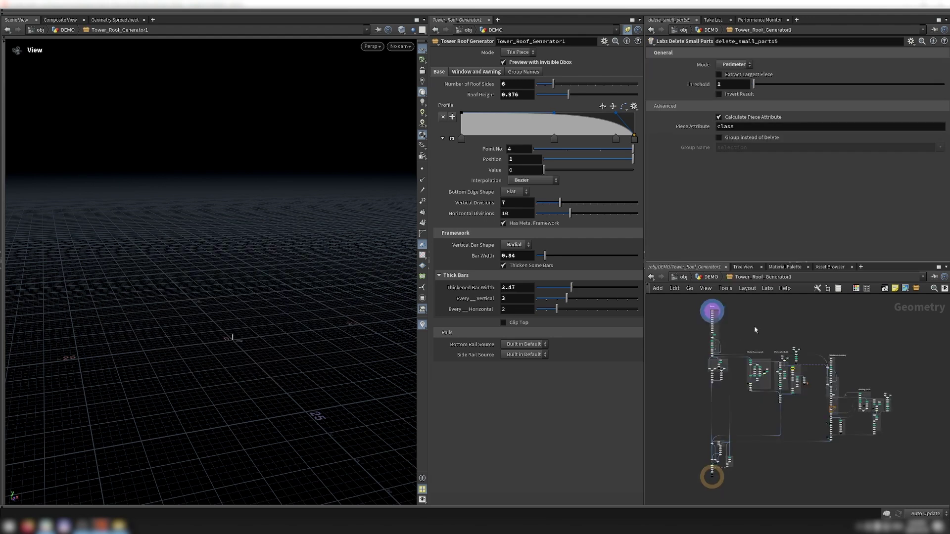
left_click_drag(683, 299, 732, 416)
left_click_drag(741, 332, 816, 406)
left_click_drag(903, 447, 821, 340)
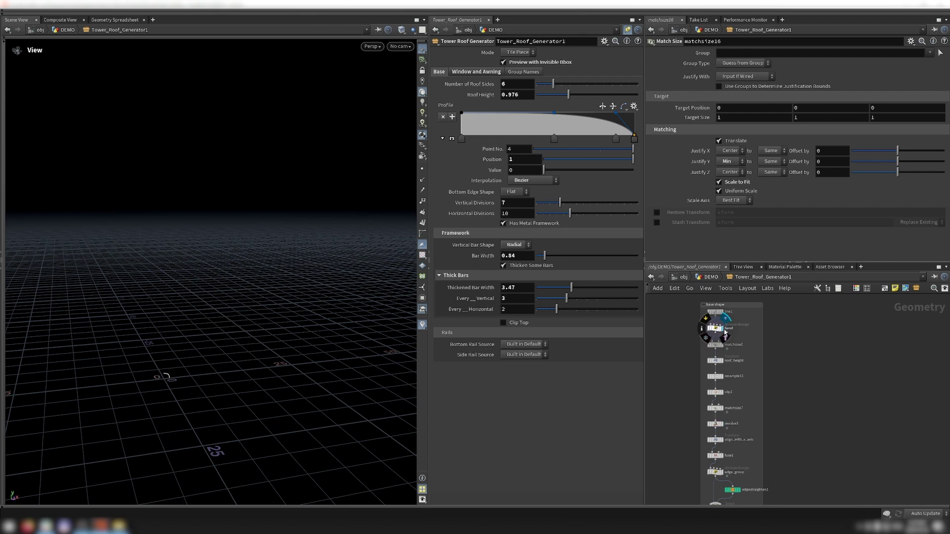
Step: Step through the base shape nodes from matchsize2 to edge_group and edgestraighten1, examining the profile curve and the edges to straighten
left_click(725, 349)
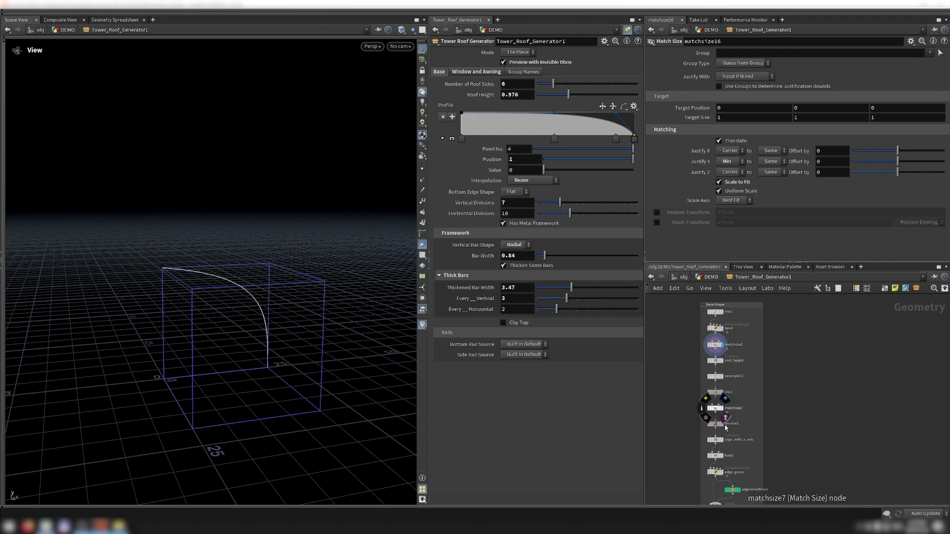
left_click(715, 471)
scroll(742, 420, "up", 3)
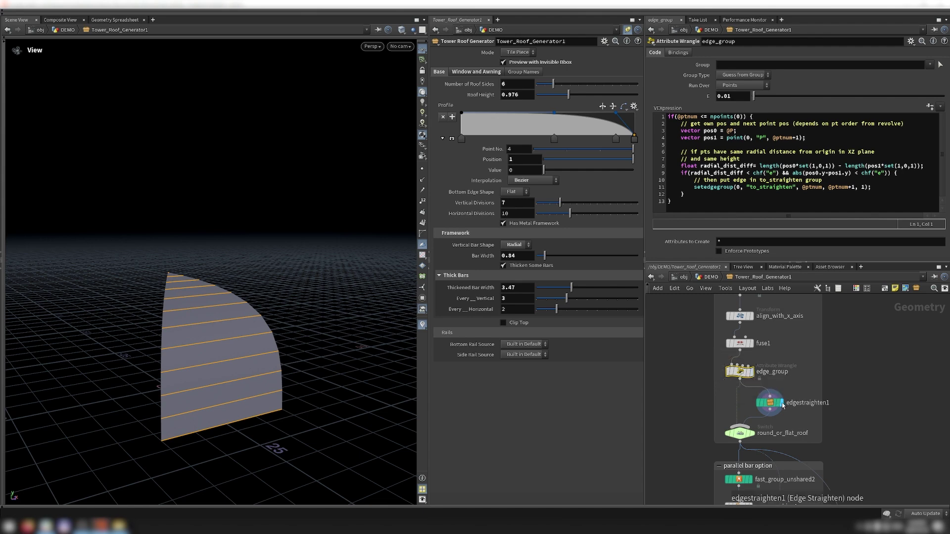
left_click(778, 402)
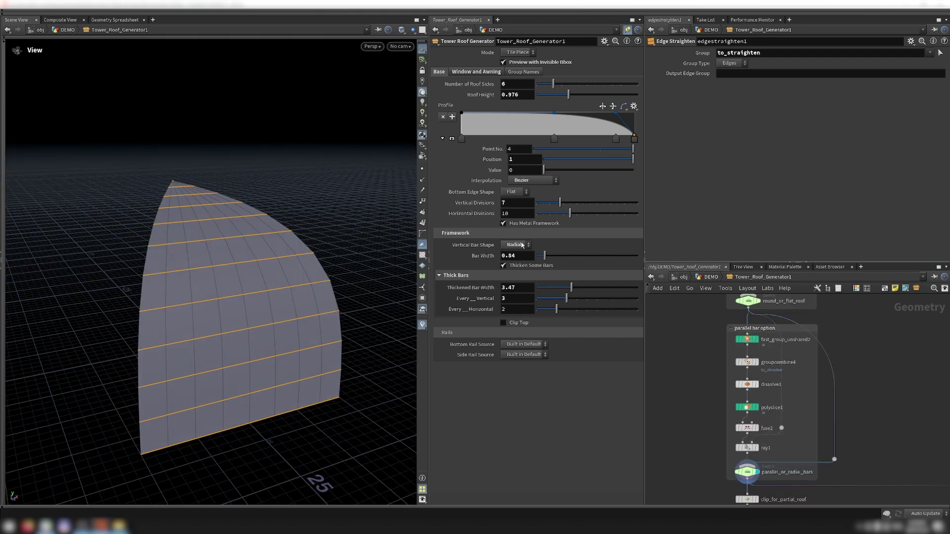
Step: Set the vertical bar shape to Parallel and step through the parallel bar option nodes up to the parallel_or_radial_bars switch
left_click(522, 245)
left_click(521, 252)
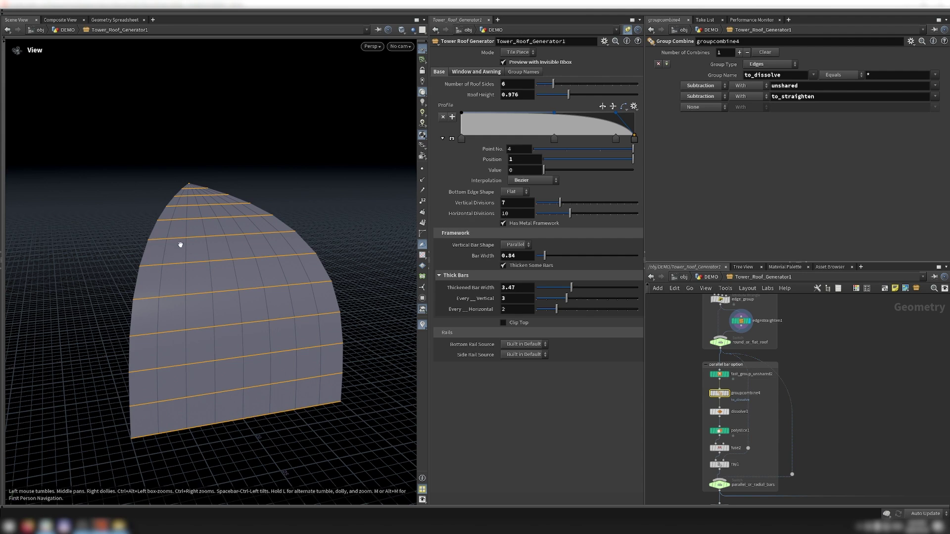
left_click(729, 376)
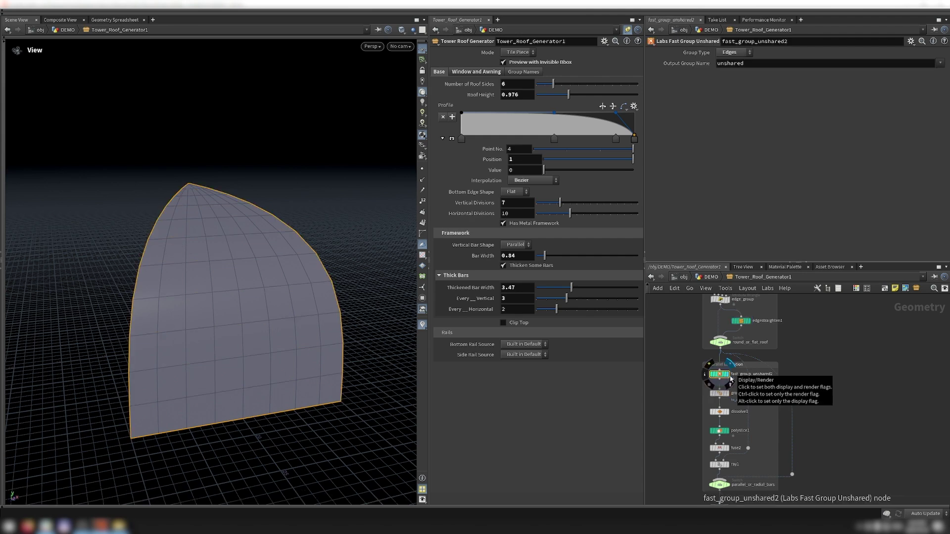
left_click(727, 393)
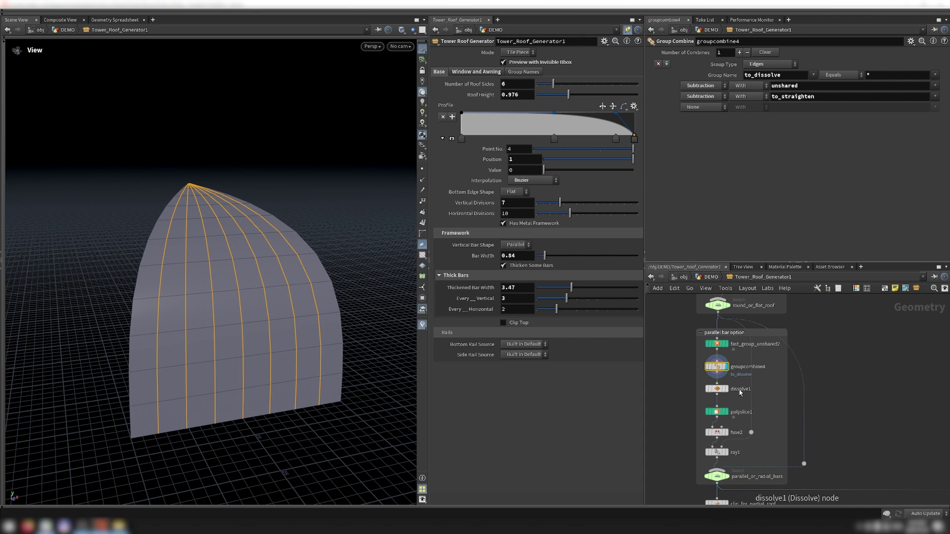
left_click(725, 412)
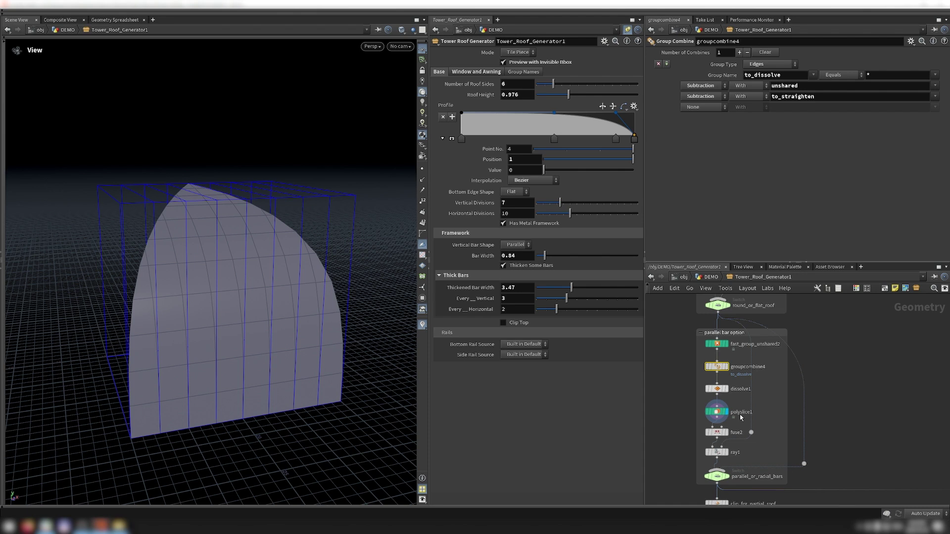
scroll(737, 396, "up", 2)
left_click(732, 425)
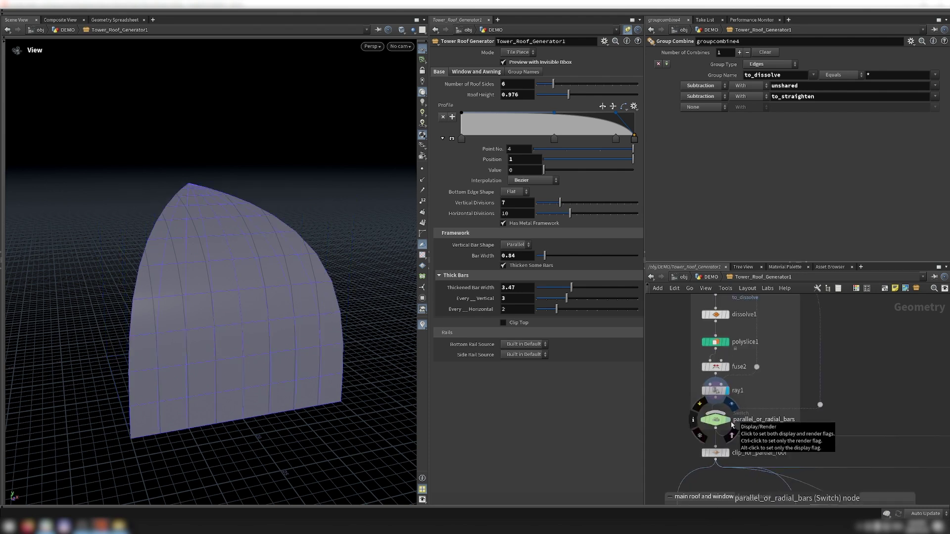
Step: Display clip_for_partial_roof and try the Clip Top option at different clipping amounts
middle_click_drag(732, 425, 718, 322)
left_click(712, 350)
left_click(503, 323)
left_click_drag(550, 346, 592, 346)
left_click_drag(591, 346, 579, 347)
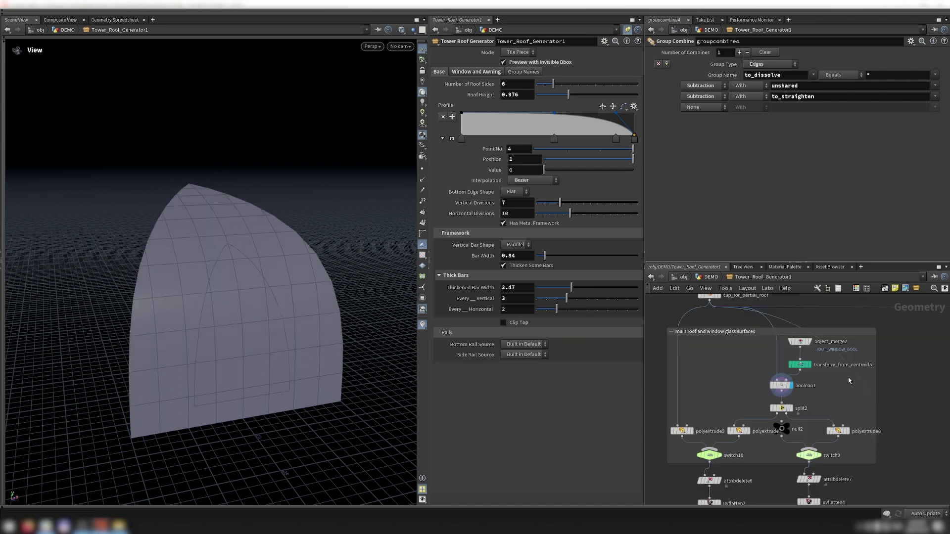
Step: Display switch10 and switch9 to examine the main roof and window glass surfaces, and inspect object_merge2's settings
left_click(728, 460)
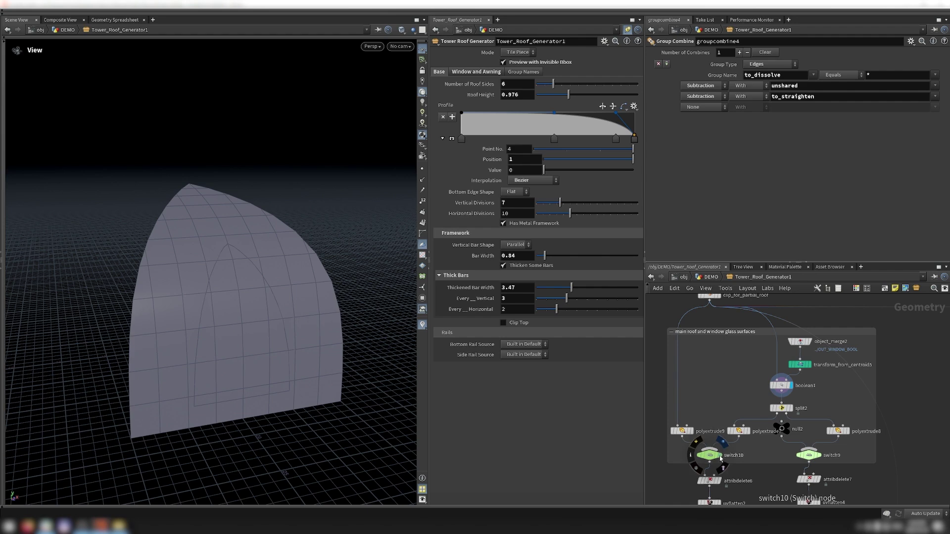
left_click(823, 457)
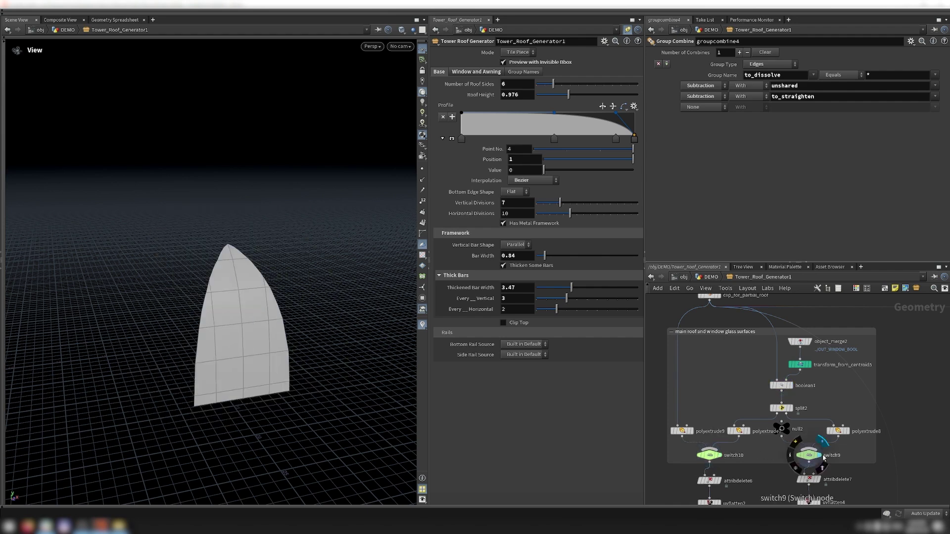
left_click(800, 342)
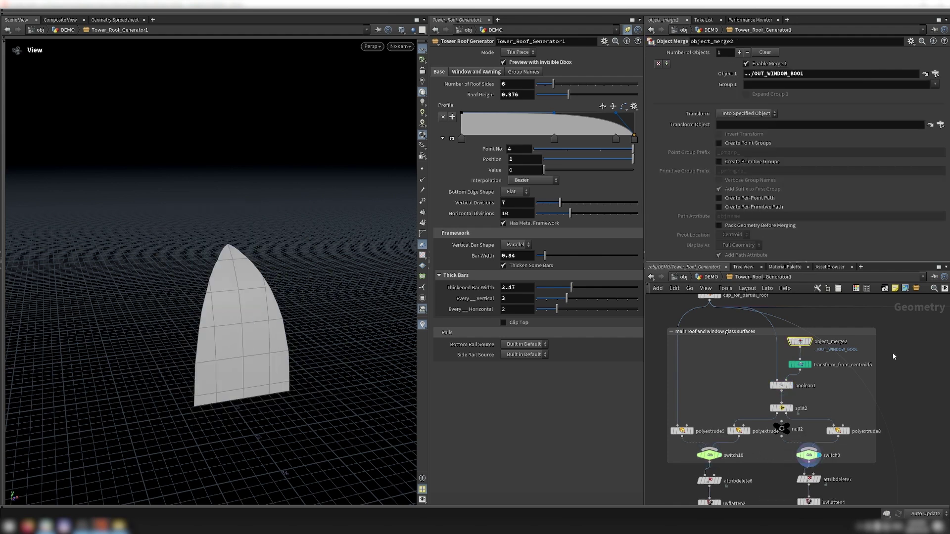
Step: Display merge2 to examine the combined framework and rails, and display the Metal Framework section's final node on its own
key("h")
scroll(802, 427, "up", 6)
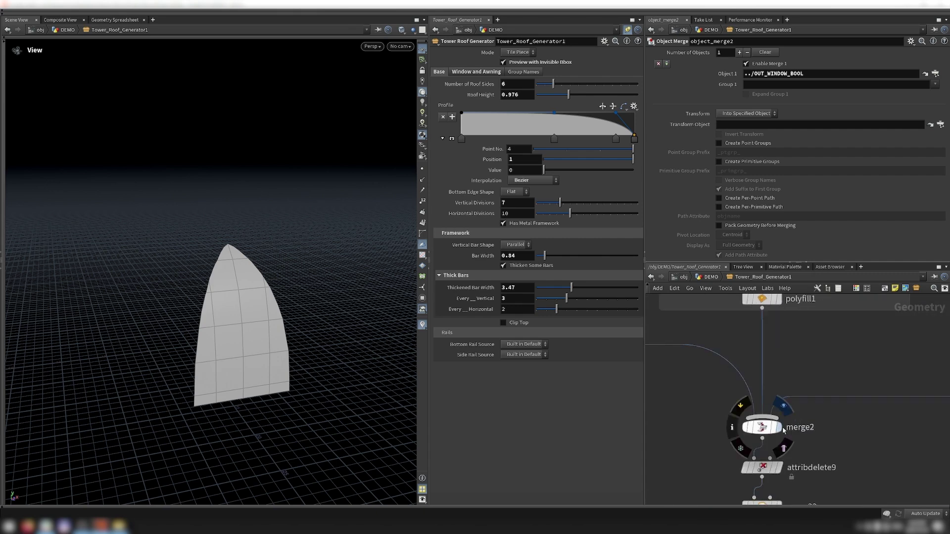
left_click(794, 432)
scroll(794, 432, "down", 6)
scroll(706, 438, "up", 2)
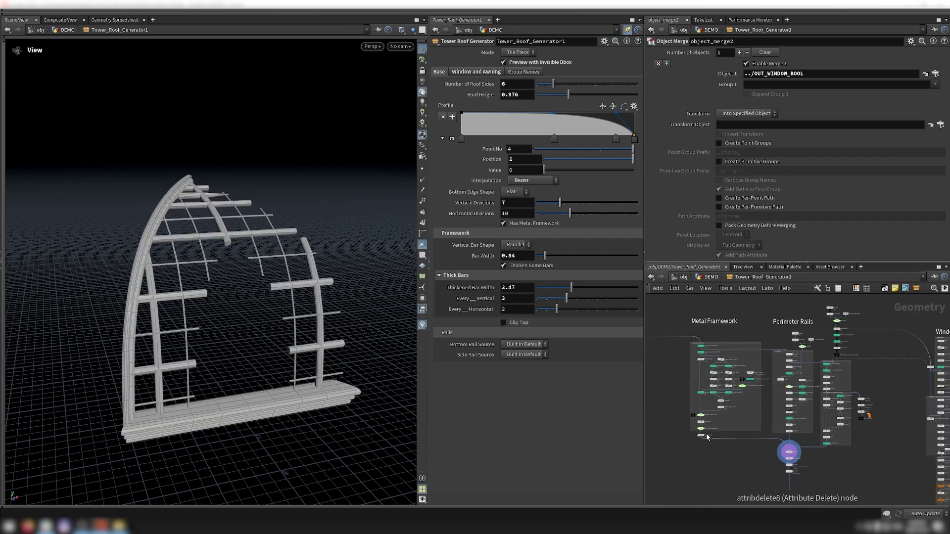
scroll(693, 436, "down", 1)
left_click(702, 435)
scroll(697, 437, "down", 1)
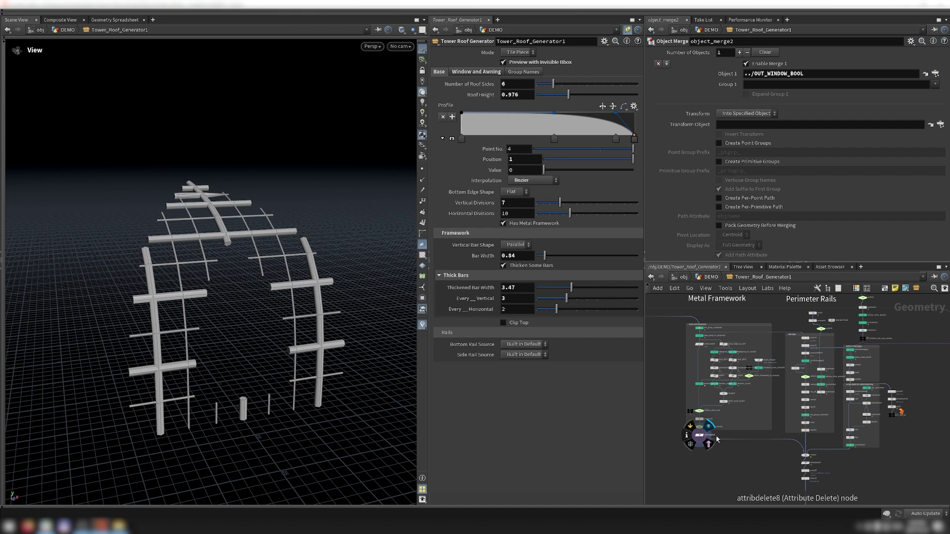
Step: Display the final nodes of the side edge and bottom edge rail sections, including symmetrize3, and try the Clip Top option
scroll(806, 444, "up", 2)
left_click(796, 427)
scroll(792, 423, "up", 2)
left_click(849, 445)
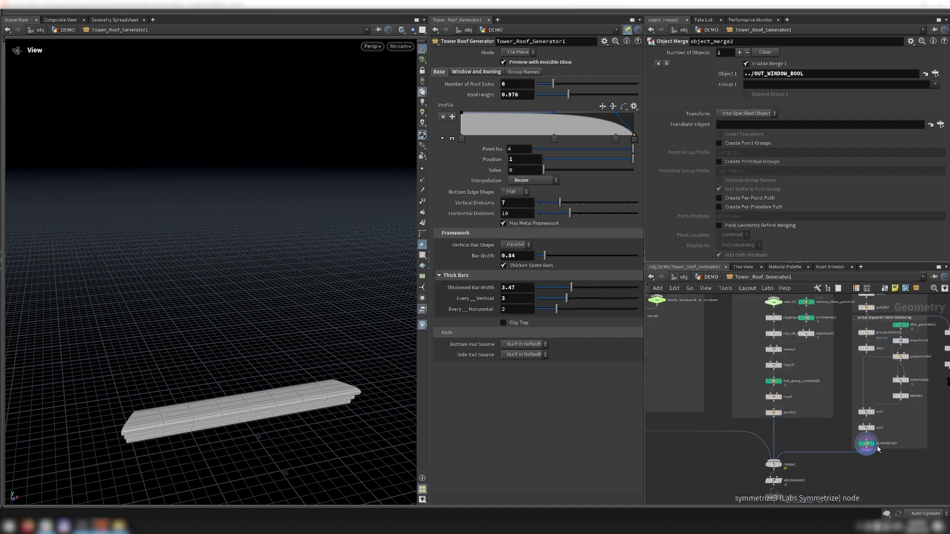
left_click(526, 324)
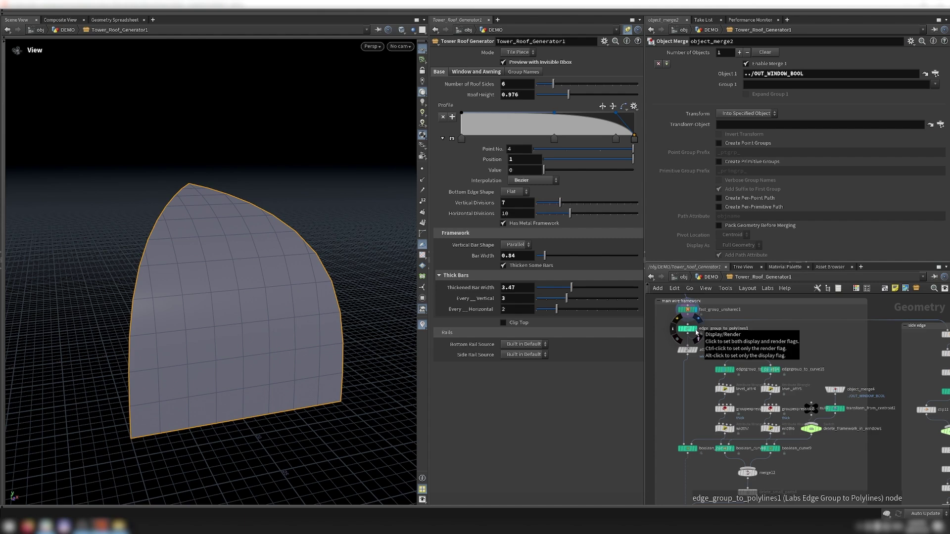
Step: Turn off Thicken Some Bars and step the display from edge_group_to_polylines1 through the uniform-width branch to the polywire node
left_click(697, 333)
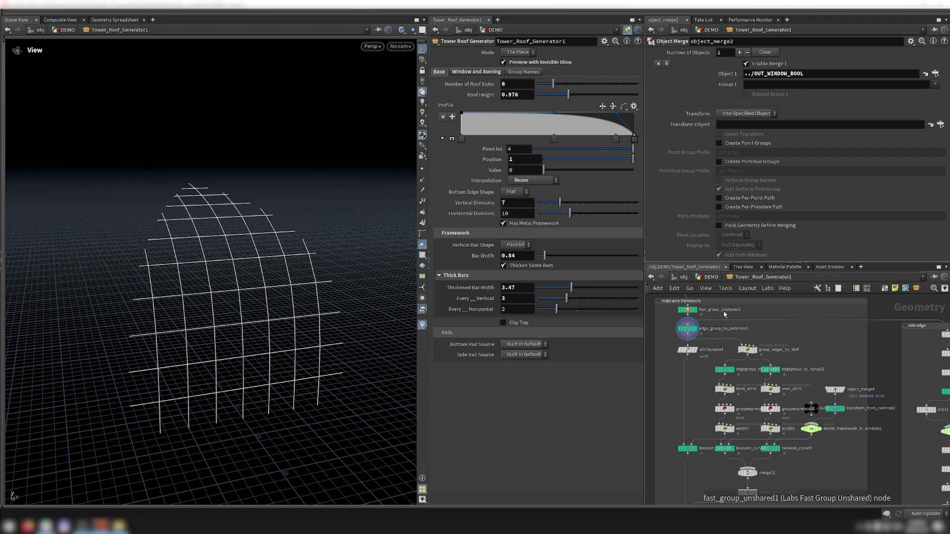
scroll(723, 311, "down", 2)
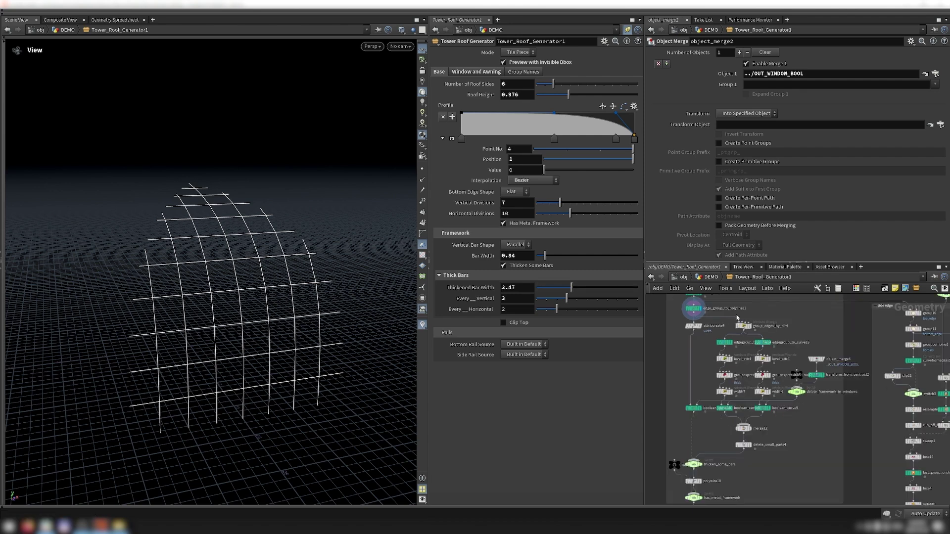
left_click(515, 268)
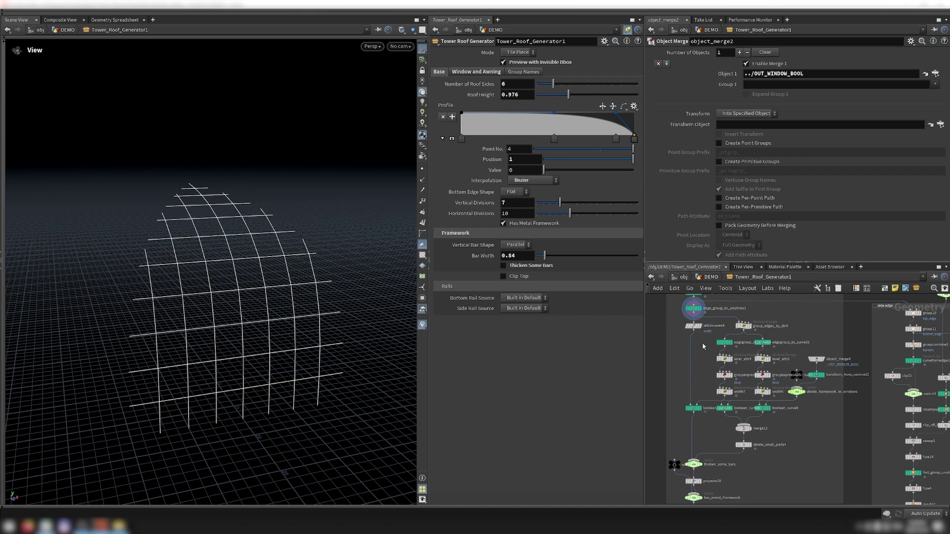
left_click(700, 326)
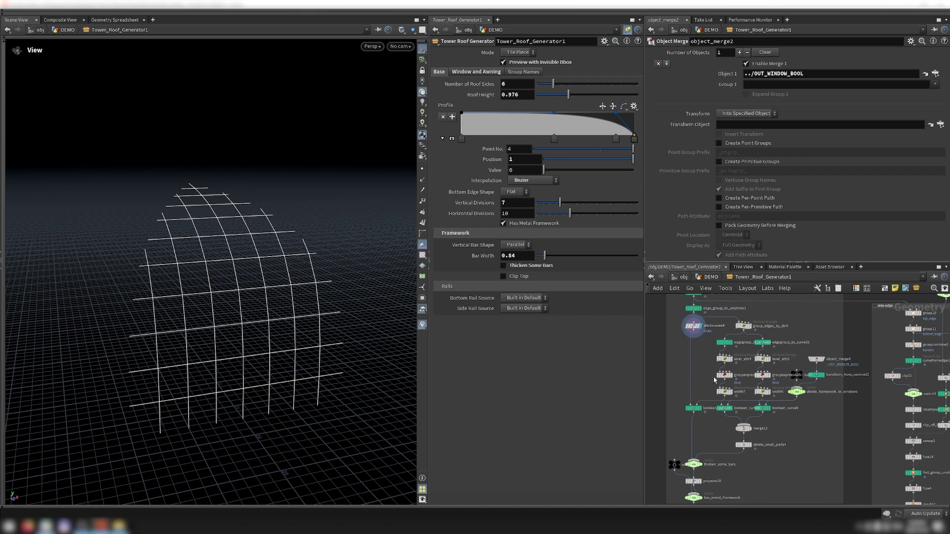
left_click(701, 409)
left_click(702, 466)
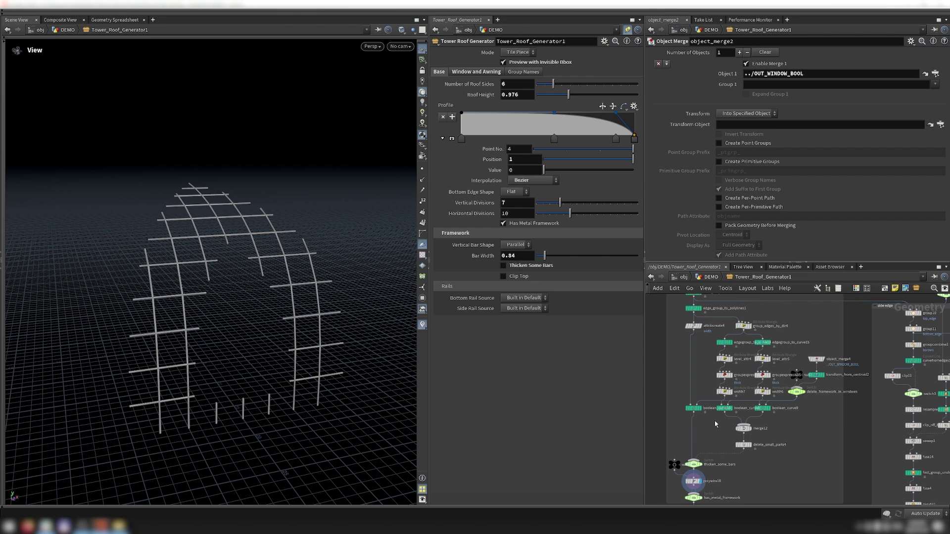
Step: Turn Thicken Some Bars back on and examine group_edges_by_dir4, the curve extraction node and level_attr4's code
left_click(526, 265)
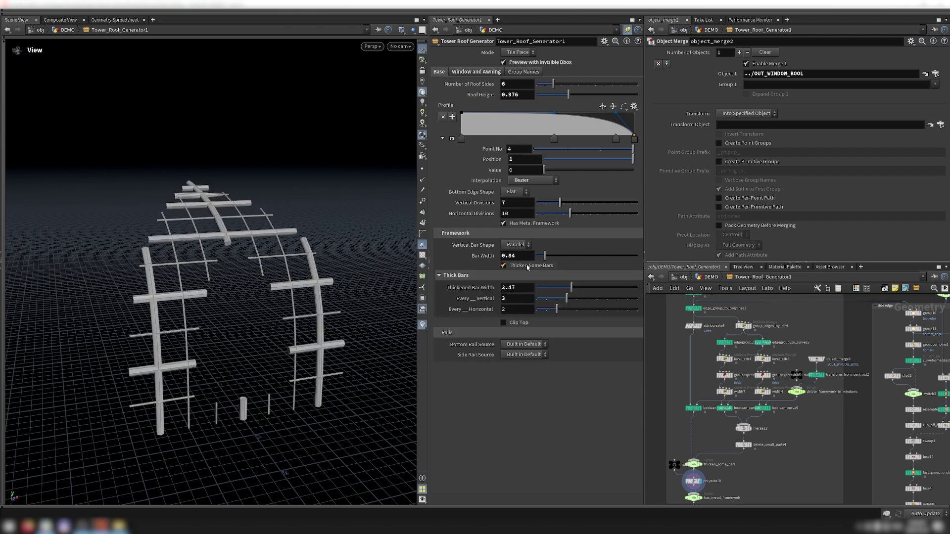
left_click_drag(782, 315, 723, 452)
scroll(752, 326, "up", 2)
left_click(750, 326)
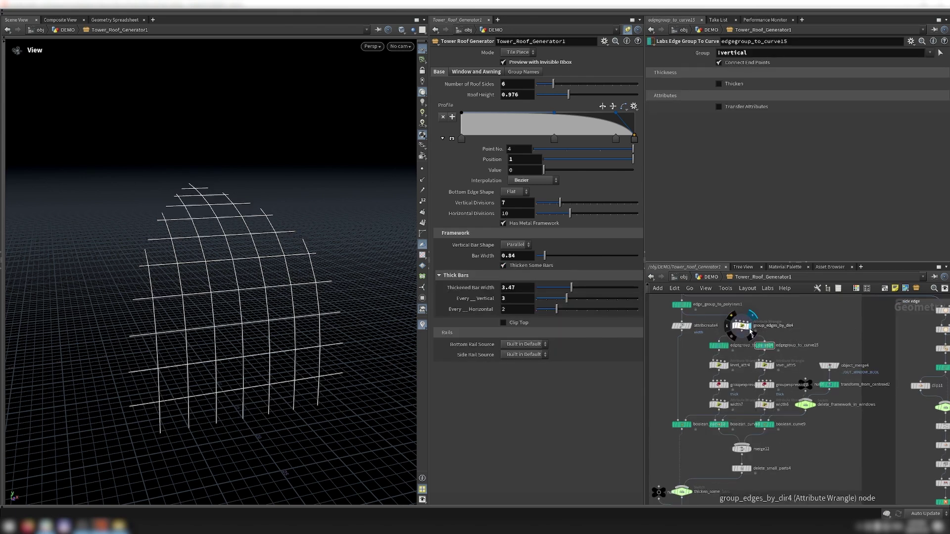
left_click(731, 350)
left_click(722, 366)
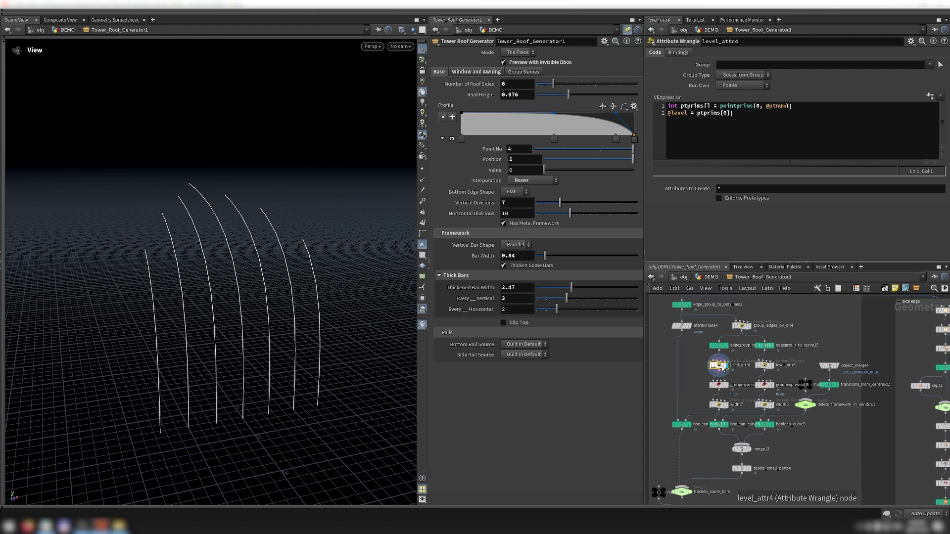
Step: Display groupexpression6 and width7 to examine the thick group's expression and the code assigning bar widths
left_click(729, 376)
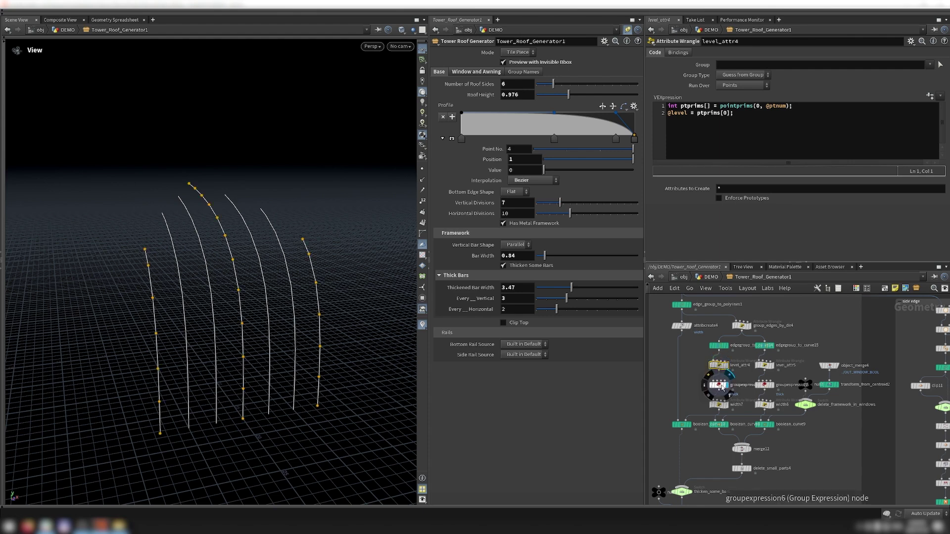
left_click(722, 386)
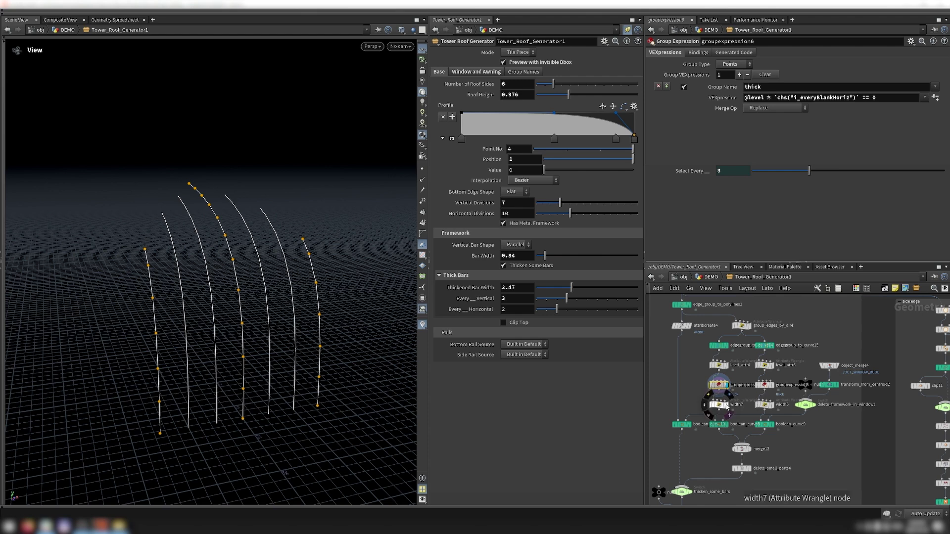
left_click(724, 405)
left_click(723, 406)
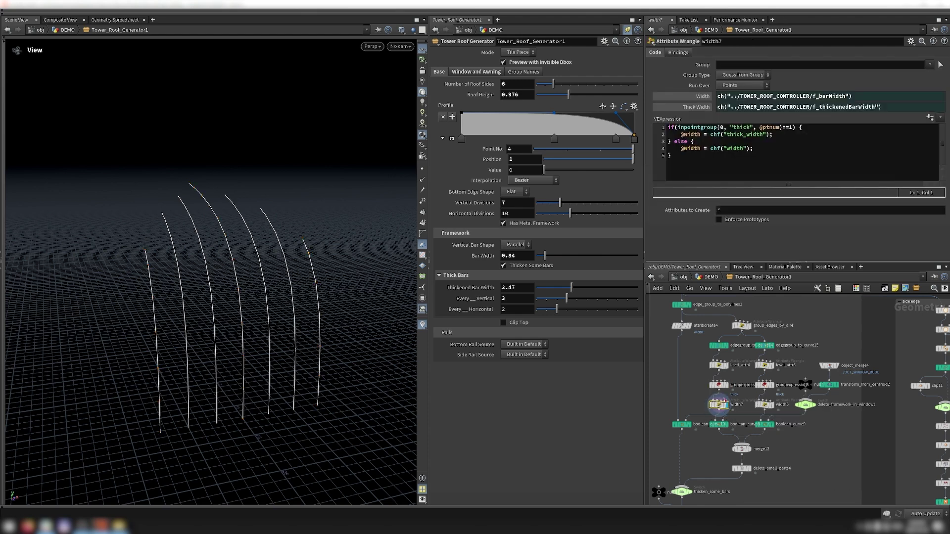
Step: Display the merged, window-trimmed bar curves and inspect the settings of delete_small_parts4
mouse_move(728, 429)
left_click(750, 449)
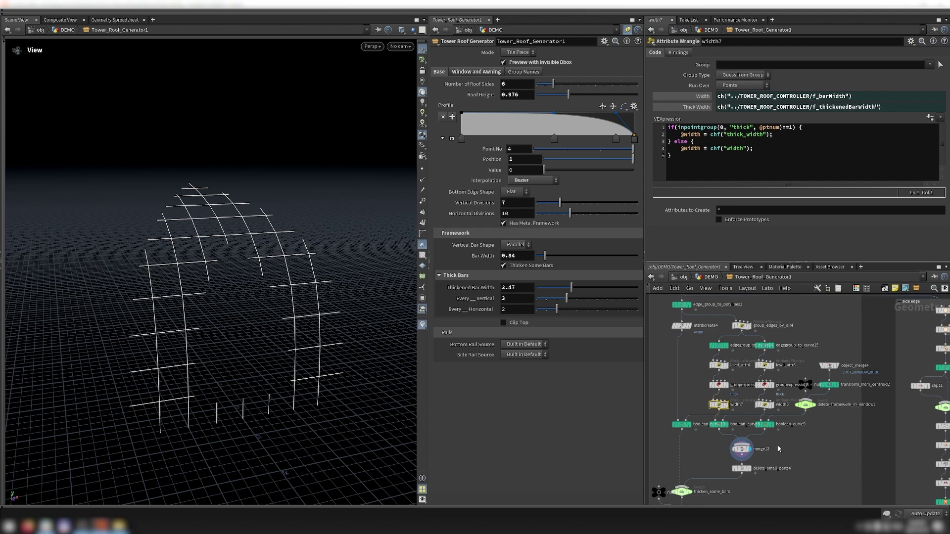
left_click(746, 468)
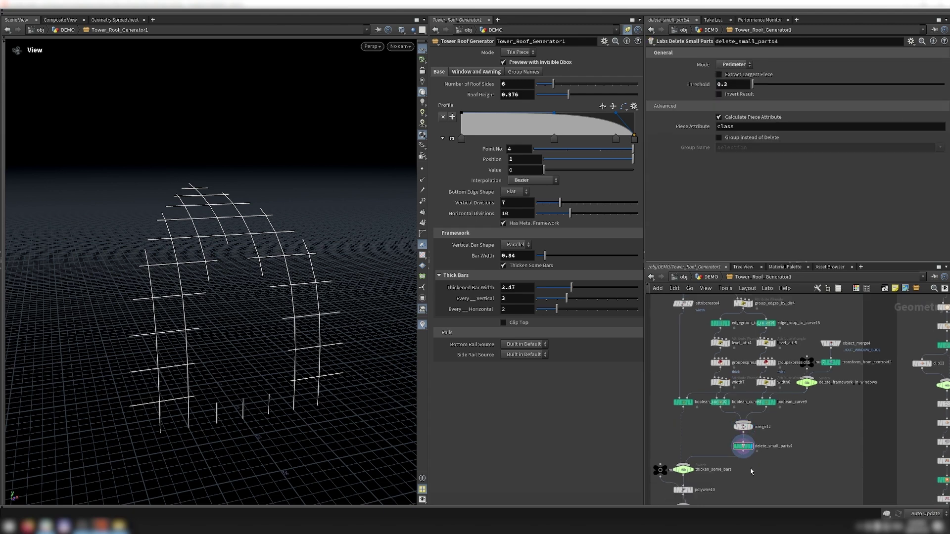
Step: Display the curve extraction nodes of the side edge and bottom & top edges sections, plus the bottom rail's sweep2
middle_click_drag(751, 472, 778, 413)
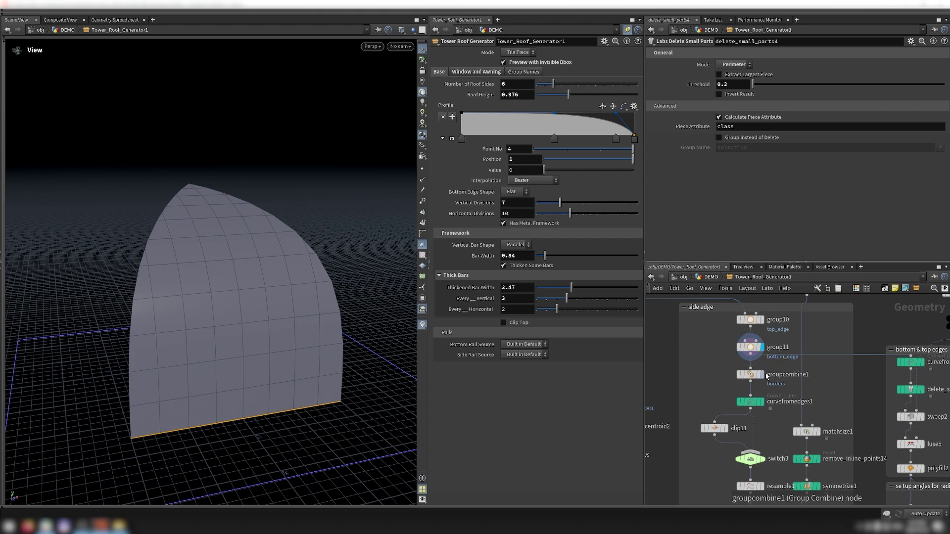
left_click(764, 402)
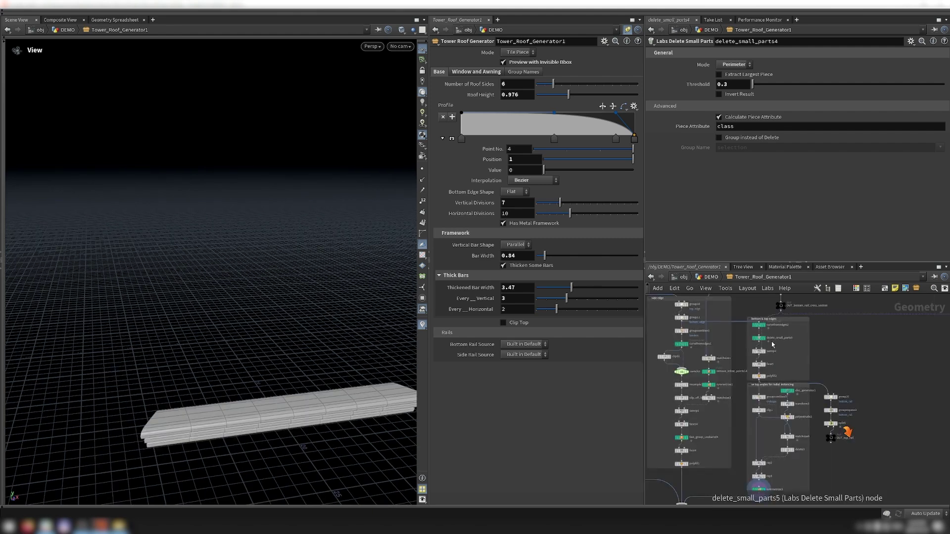
left_click(765, 326)
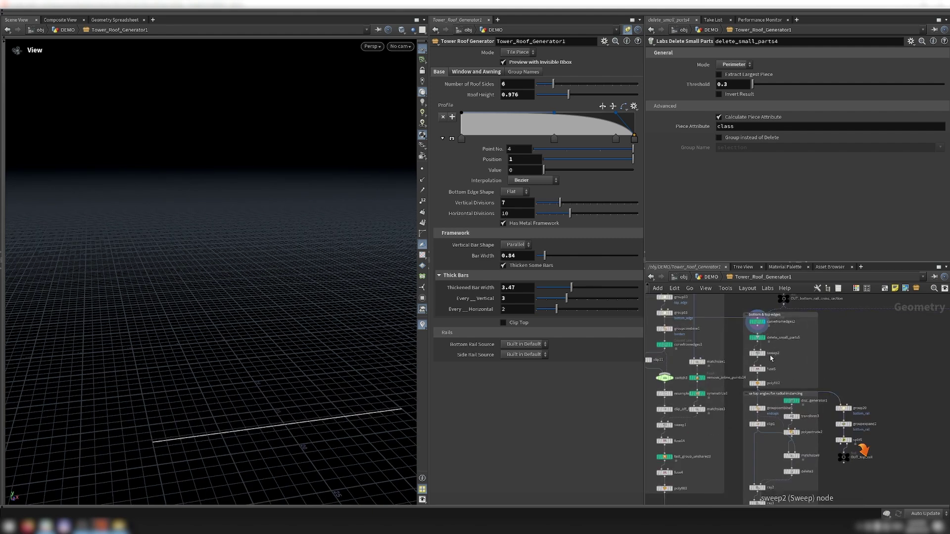
left_click(765, 354)
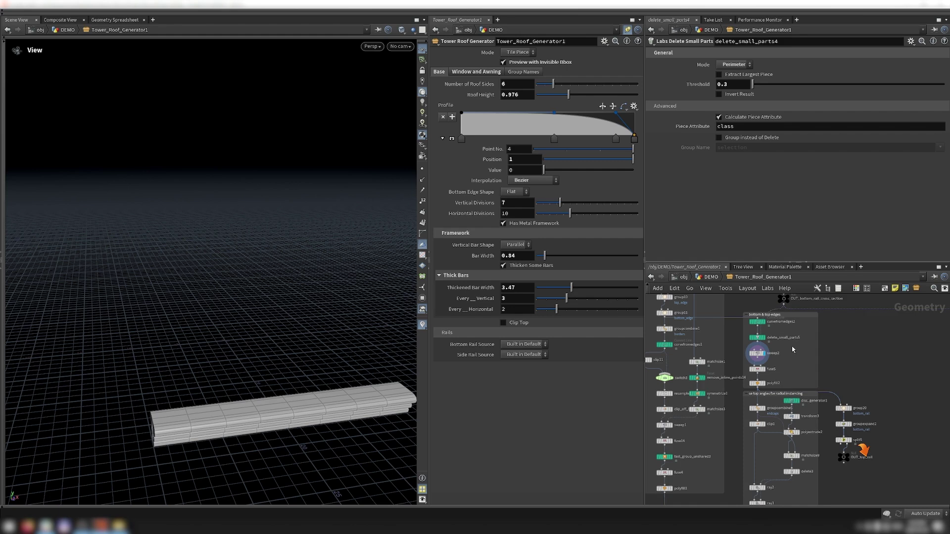
Step: Set the vertical bar shape to Radial and compare the rail output at polyfill2 with delete_small_parts5 bypassed and enabled
scroll(780, 329, "up", 5)
left_click(736, 350)
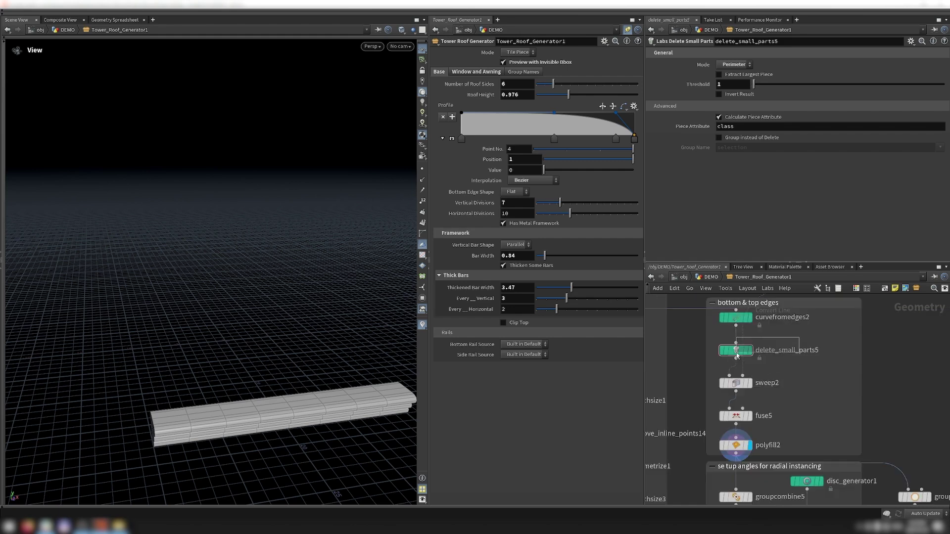
left_click(751, 318)
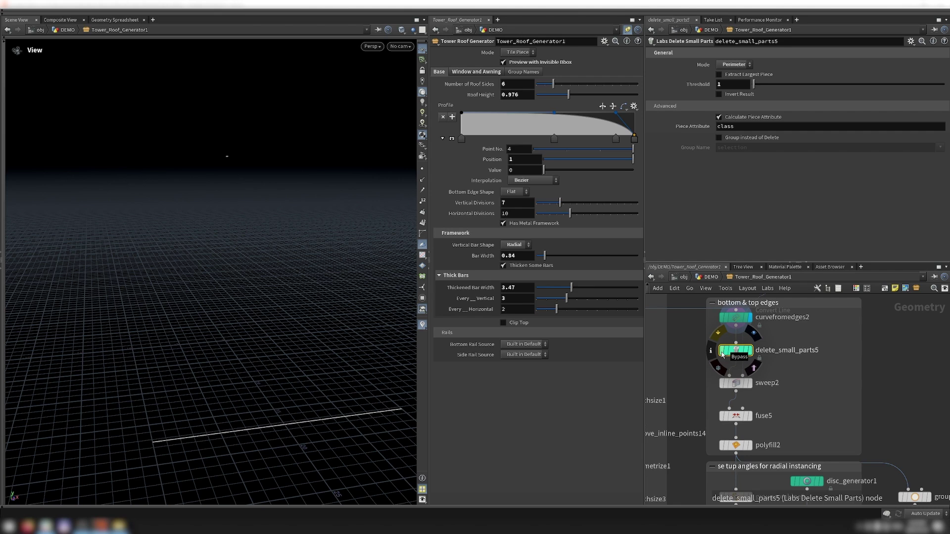
left_click(723, 354)
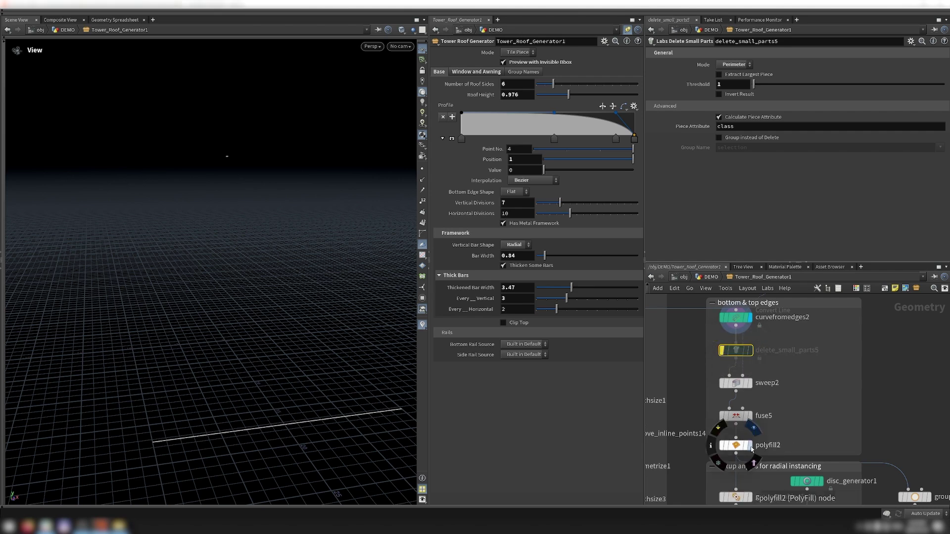
left_click(753, 449)
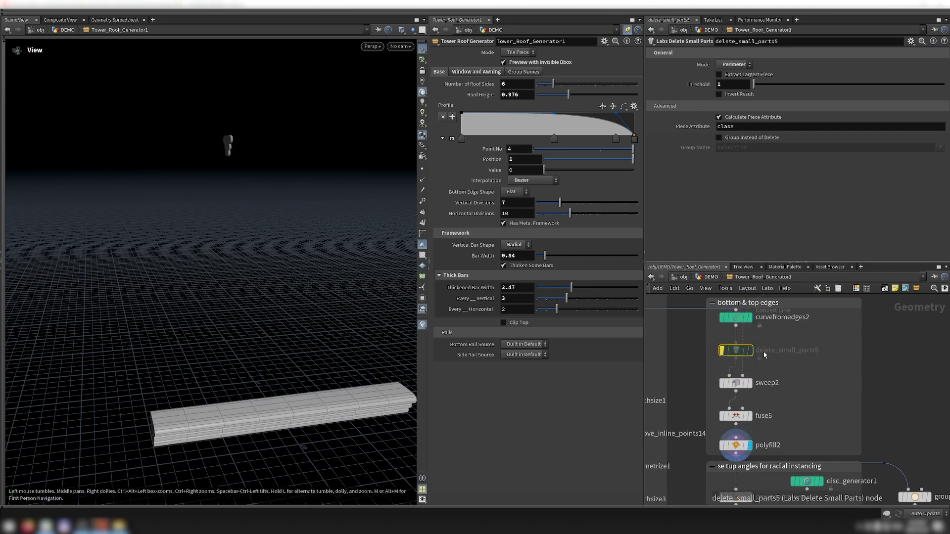
left_click(724, 357)
Step: Display groupexpand2 to examine the bottom_rail group and turn on Clip Top to compare the top and bottom rails
scroll(737, 321, "down", 4)
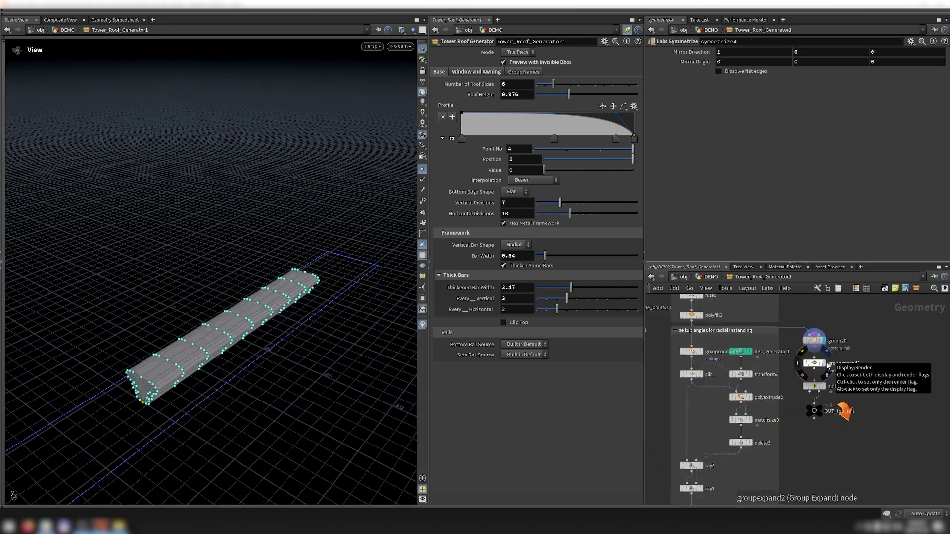
left_click(828, 365)
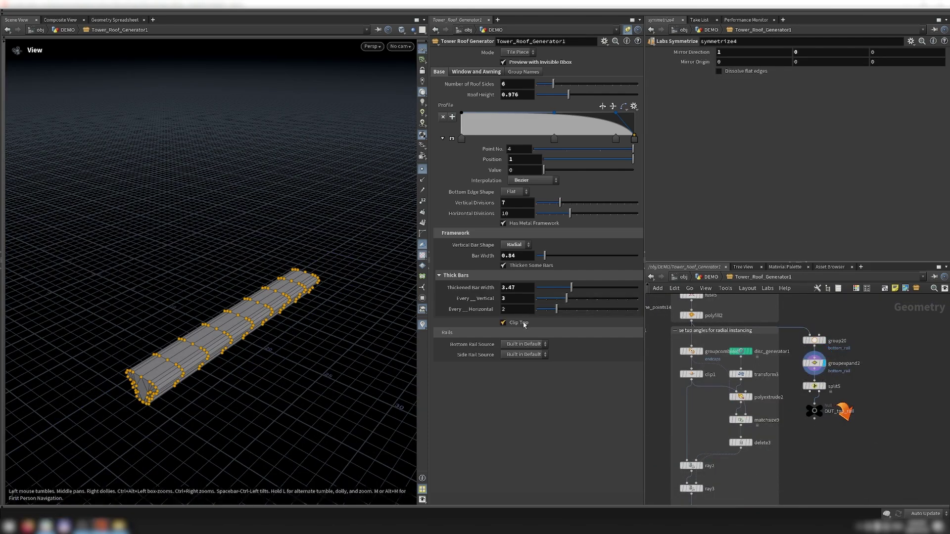
left_click(503, 322)
mouse_move(268, 322)
left_mouse_down()
mouse_move(299, 287)
mouse_move(252, 329)
left_mouse_up()
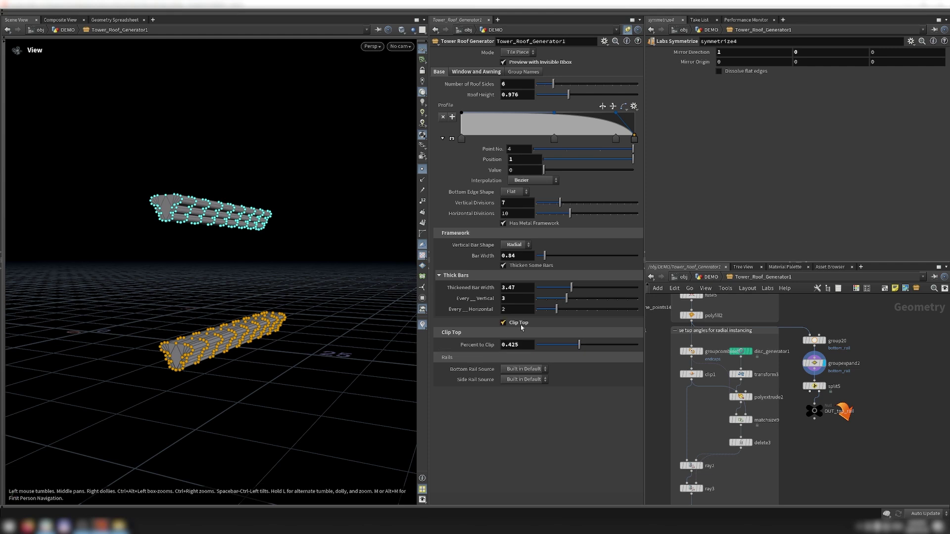
Step: Display OUT_top_rail to isolate the top rail, select it, and check how its arrow sticker stands out in the network
left_click(820, 411)
scroll(821, 406, "up", 3)
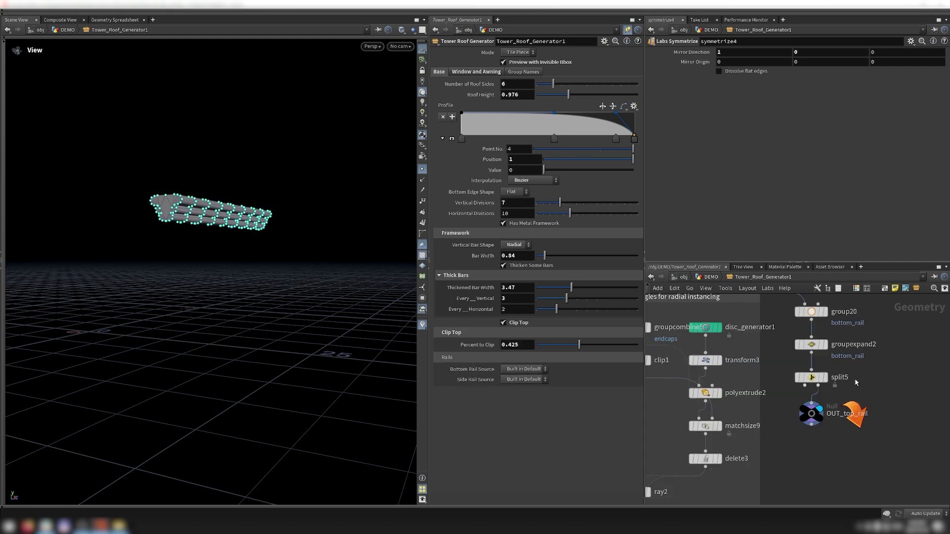
left_click(812, 414)
scroll(724, 431, "down", 8)
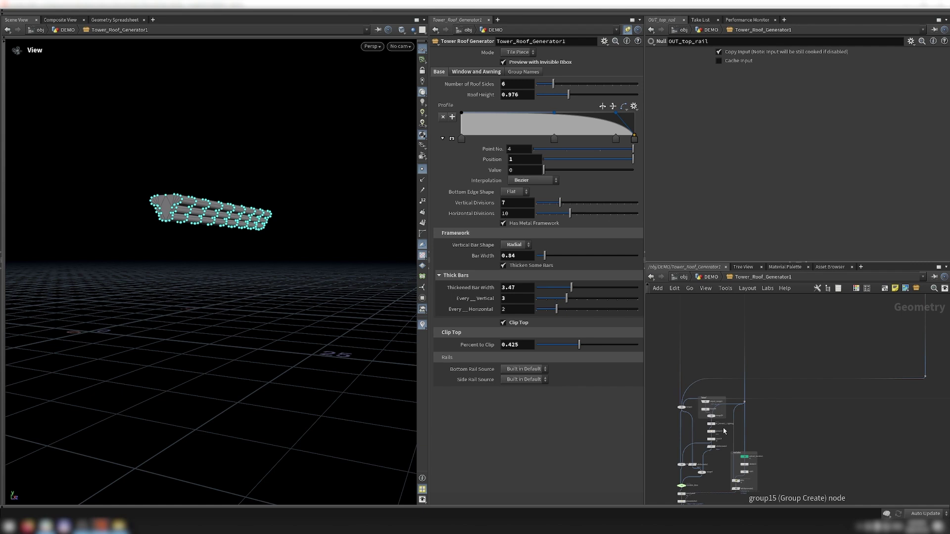
scroll(724, 431, "up", 8)
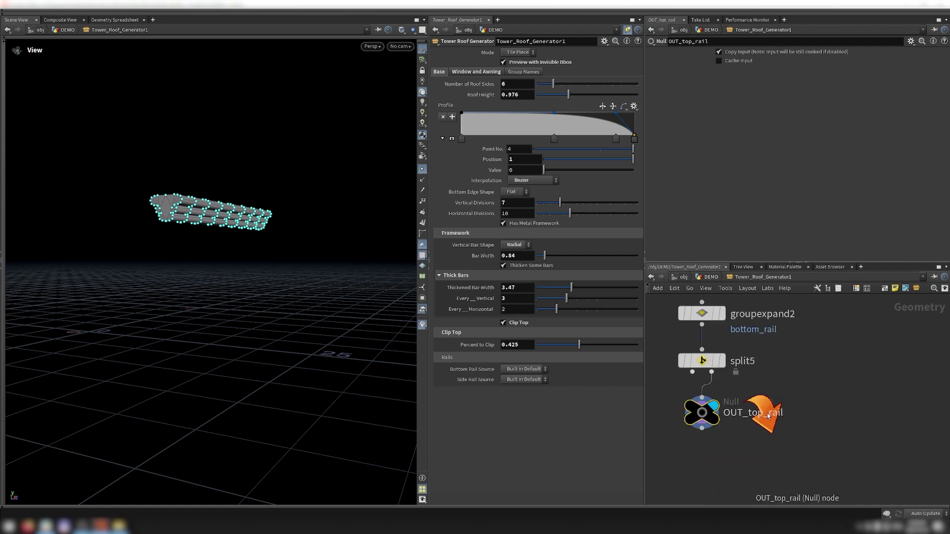
Step: Try enlarging the orange arrow sticker beside OUT_top_rail in background image editing mode
left_click(767, 413)
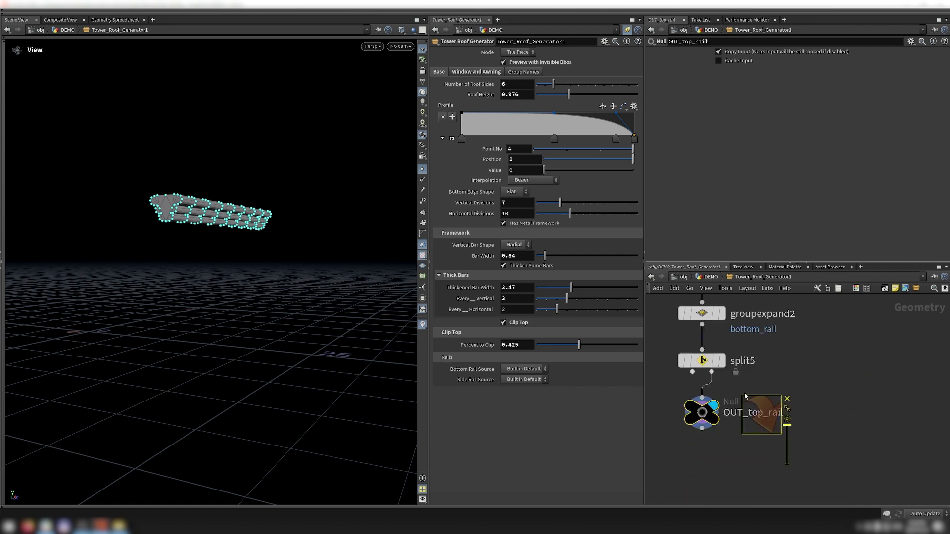
left_click_drag(740, 393, 735, 388)
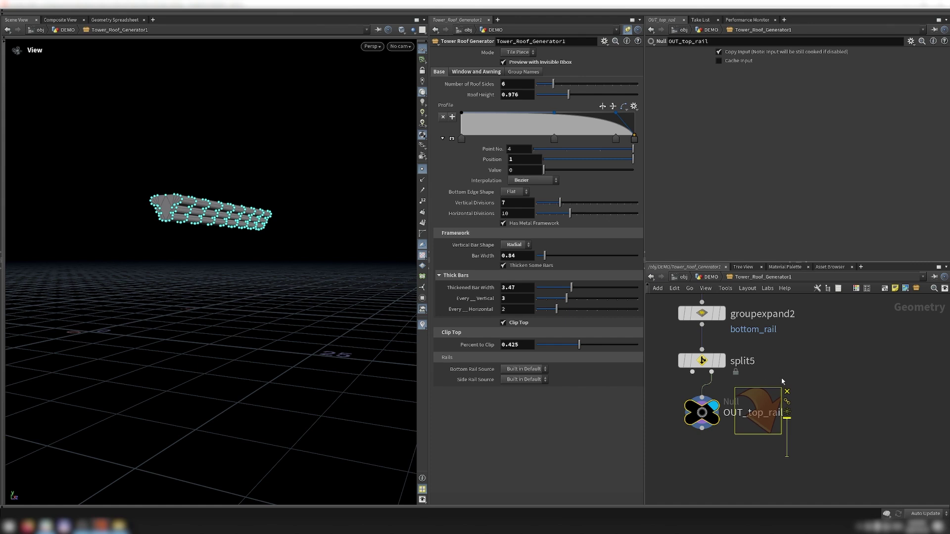
key("ctrl+i")
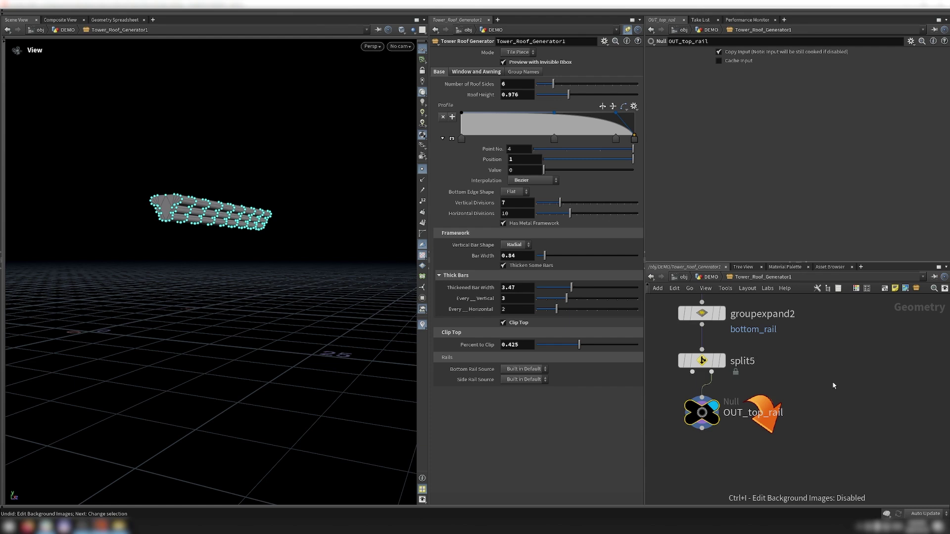
Step: Select group20 to examine the bounding region settings that define the bottom_rail group
scroll(829, 399, "down", 4)
left_click_drag(836, 421, 765, 333)
left_click(843, 427)
scroll(841, 426, "up", 3)
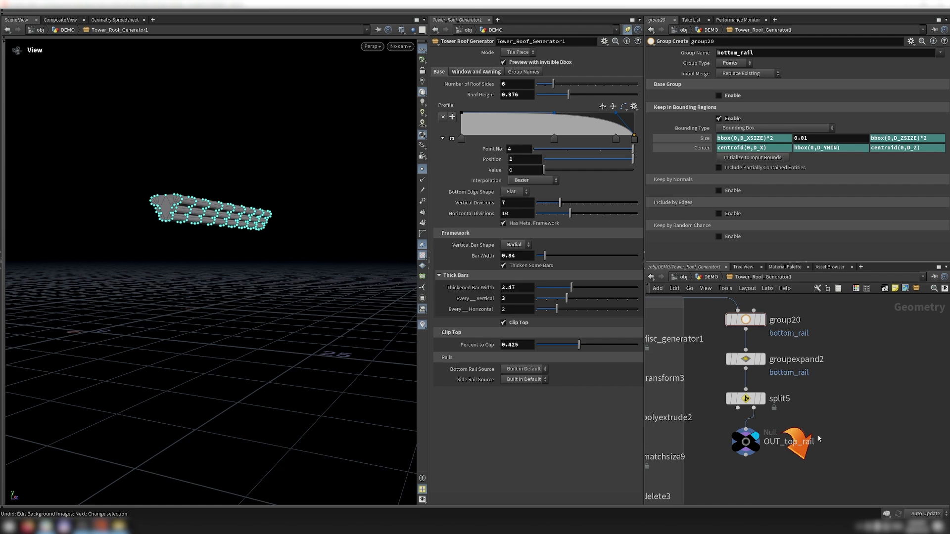
Step: Open the Sticker Placer for the network beside the OUT_top_rail node
key("Tab")
type("sticker")
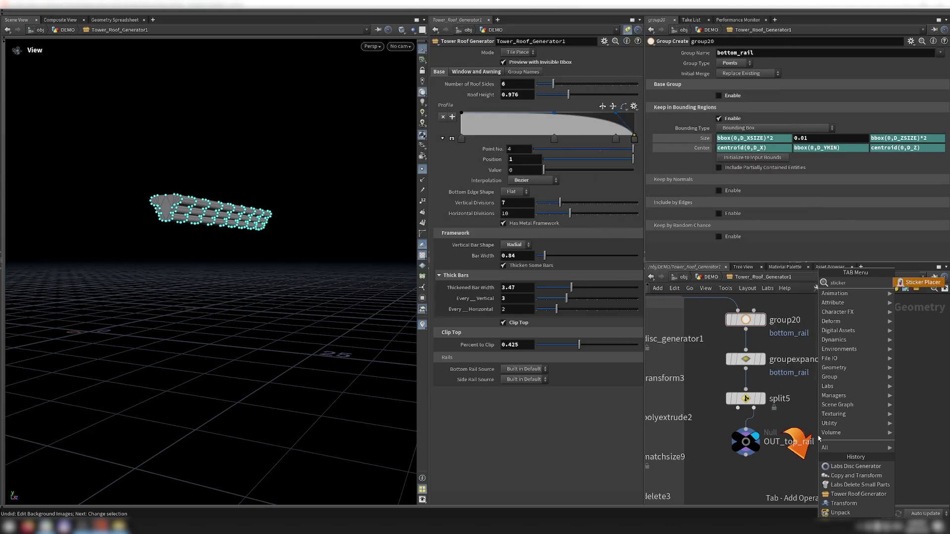
key("Return")
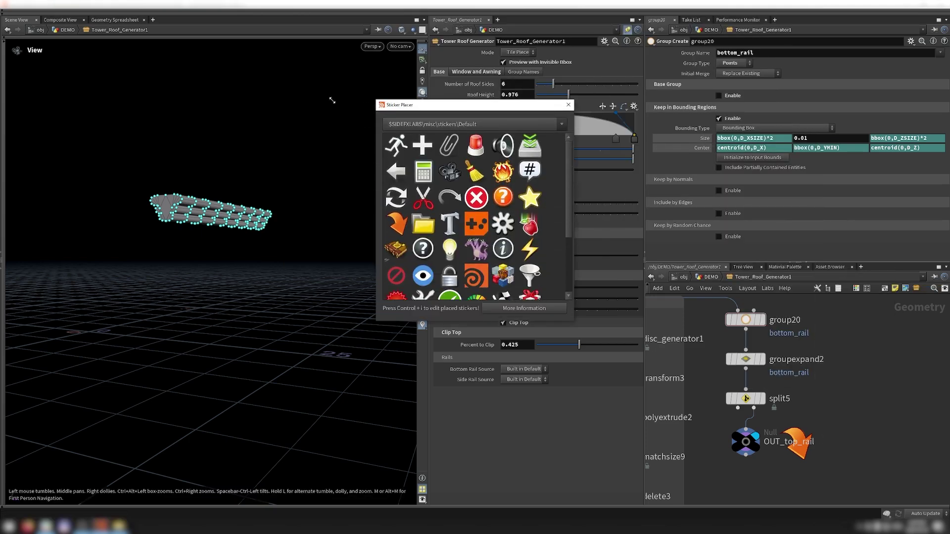
Step: Browse the Default and Symbols sticker collections, and place the heart-eyed pug from the Emoji collection beside the rail nodes
scroll(462, 122, "down", 4)
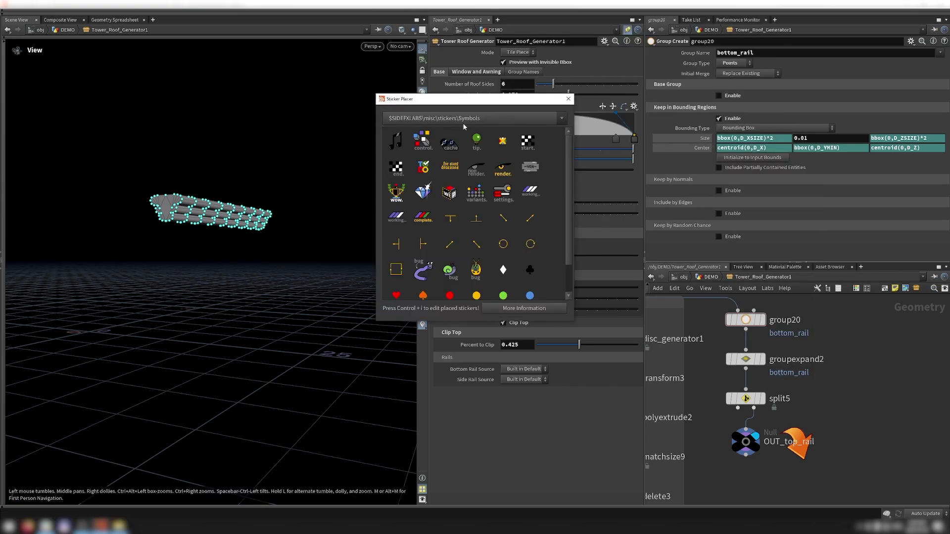
left_click(463, 121)
left_click(426, 145)
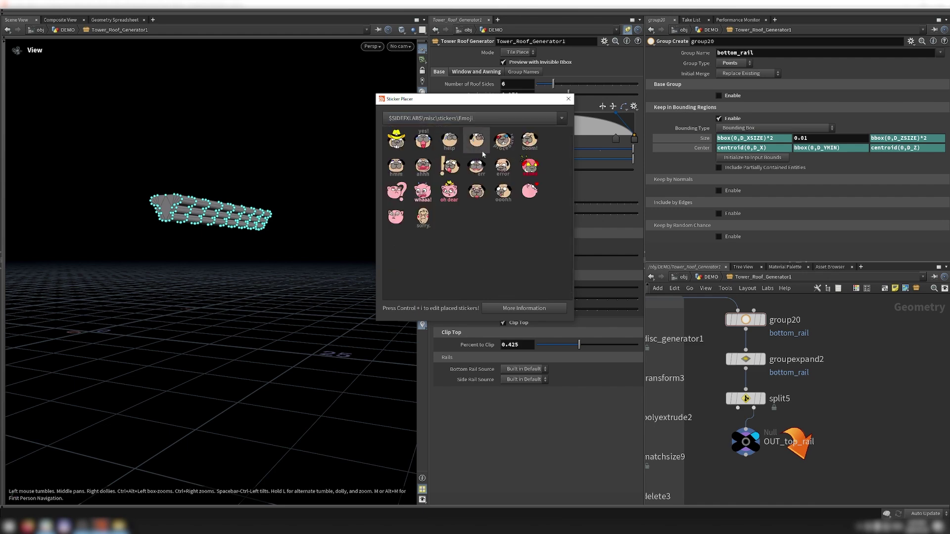
left_click(476, 191)
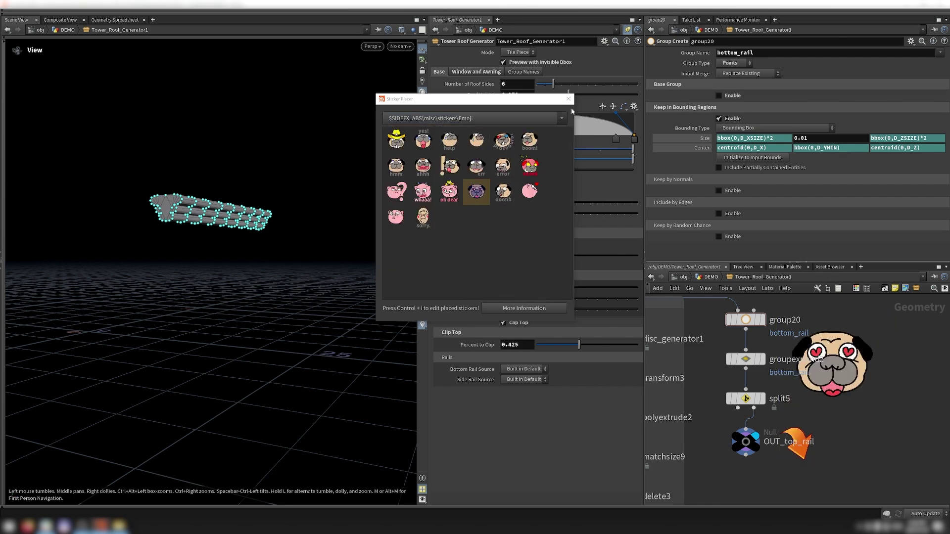
key("ctrl+i")
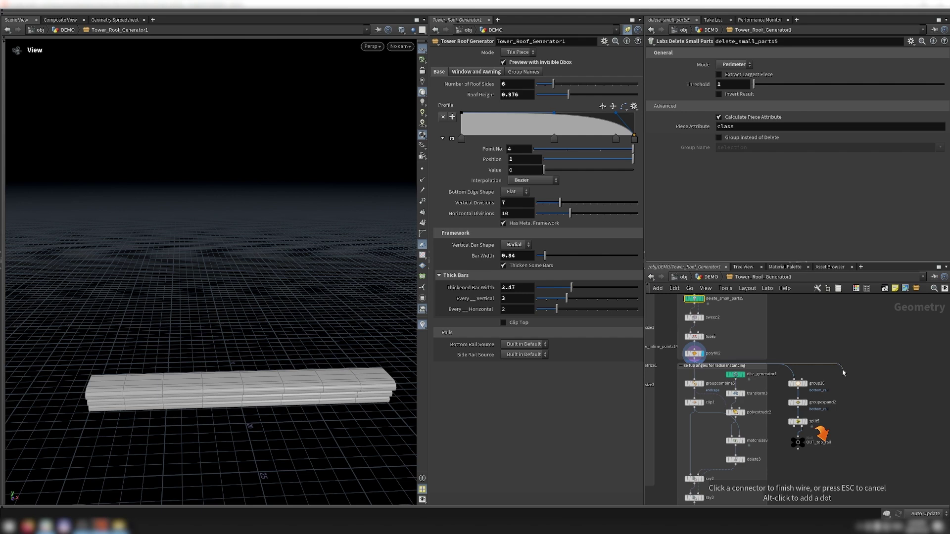
Step: Wire a Copy and Transform node to the rail geometry with total number 6 and Y rotation 360/6 to inspect the ring's corners
left_click(843, 372)
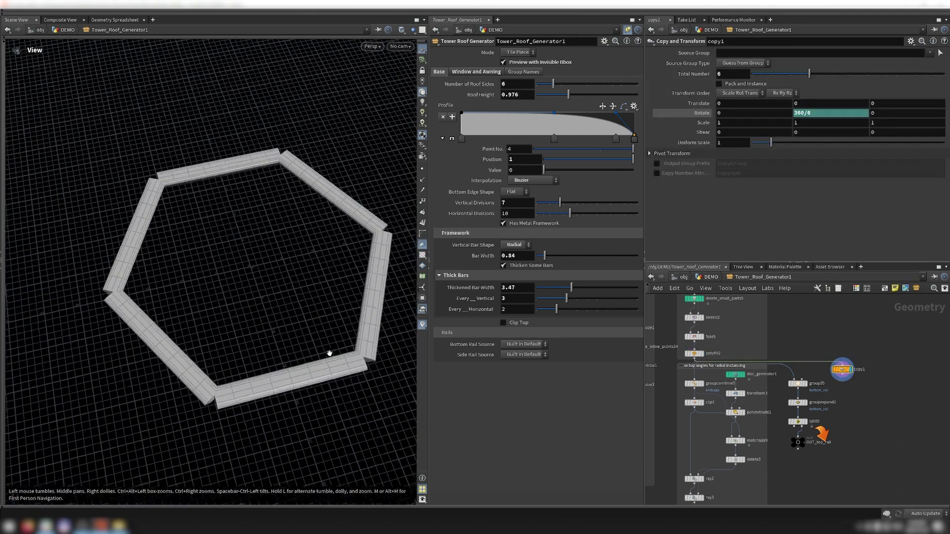
left_click_drag(328, 355, 403, 340)
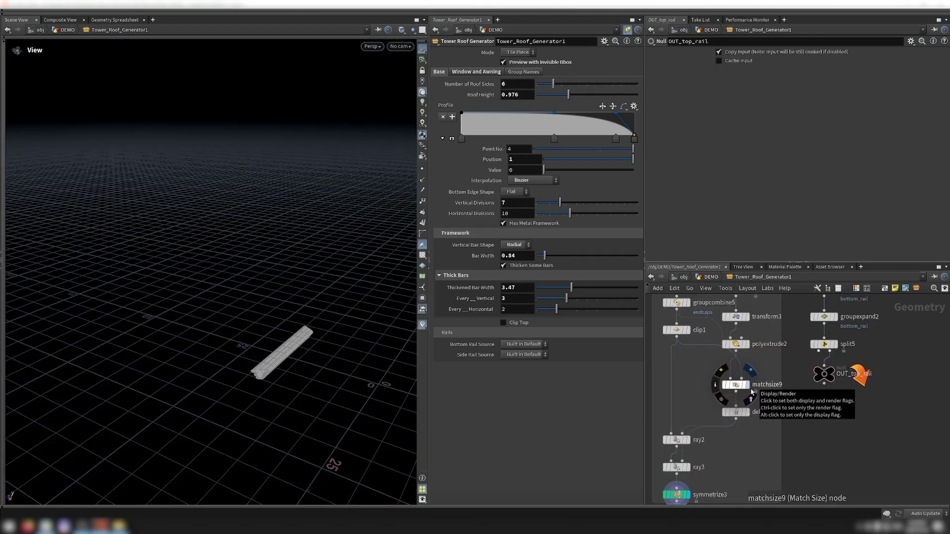
Step: Display matchsize9 and disc_generator1 to examine the wedge around the rail and the Arc End expression
left_click(751, 392)
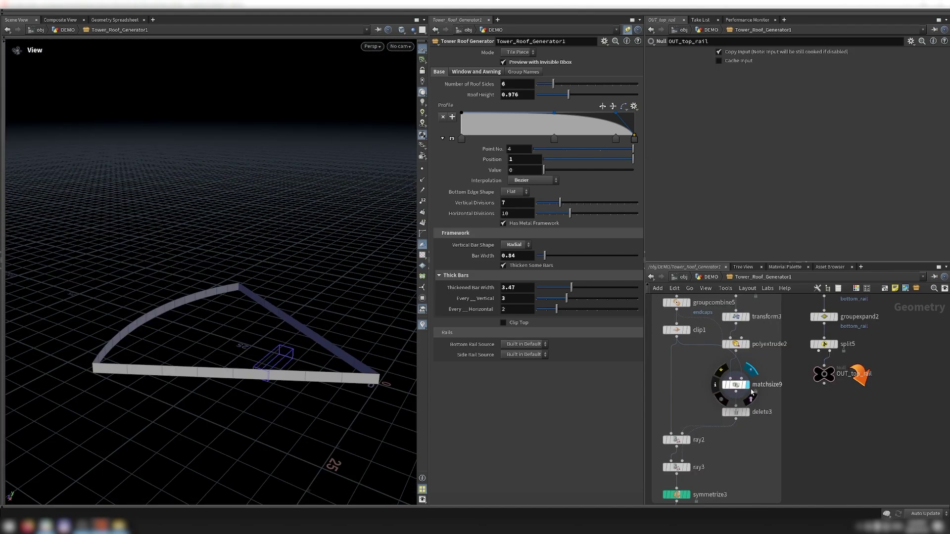
left_click_drag(297, 376, 277, 365)
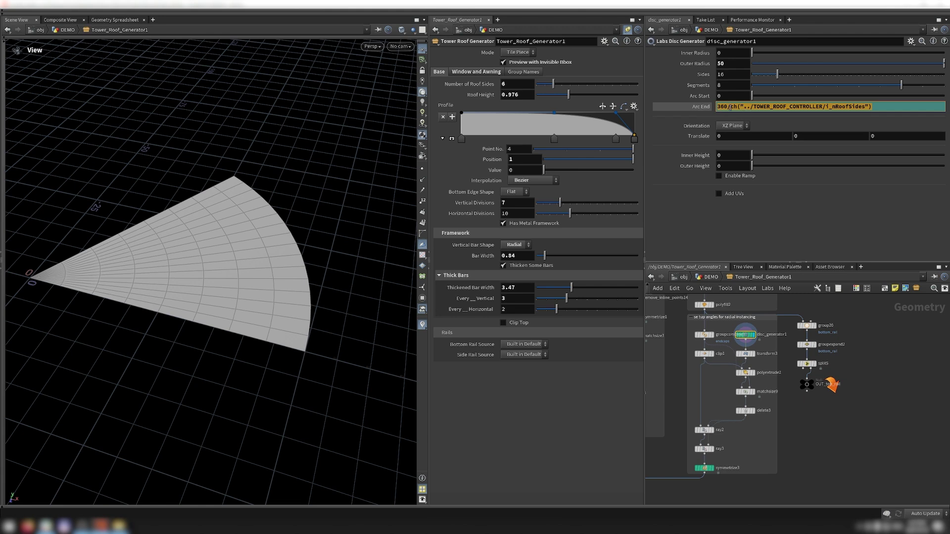
middle_click_drag(877, 361, 858, 359)
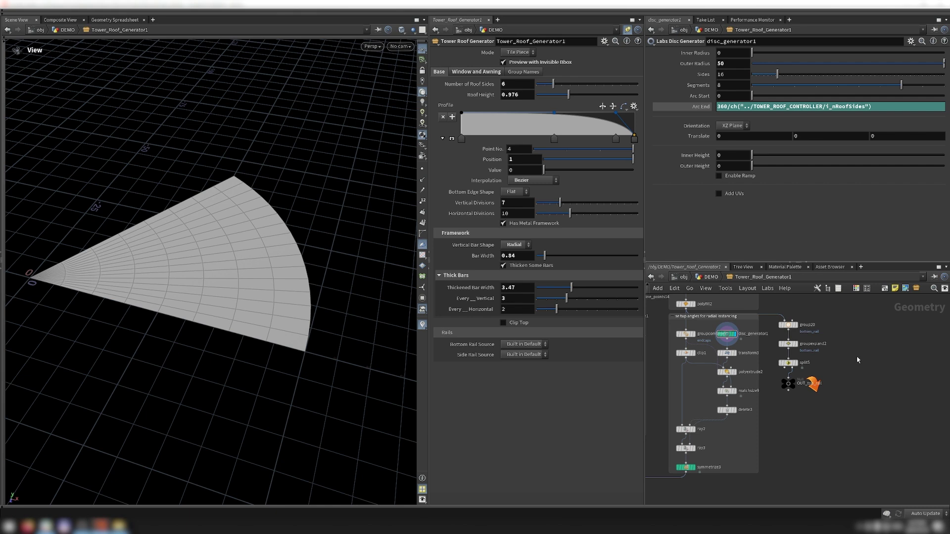
Step: Add a standalone Labs Disc Generator node and try its inner radius, UV and curve ramp options
key("Tab")
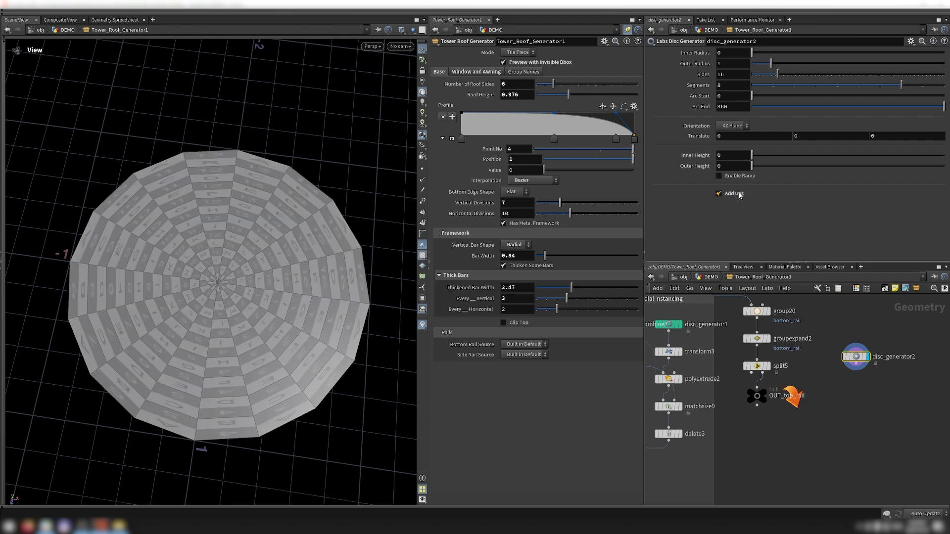
left_click_drag(753, 53, 765, 57)
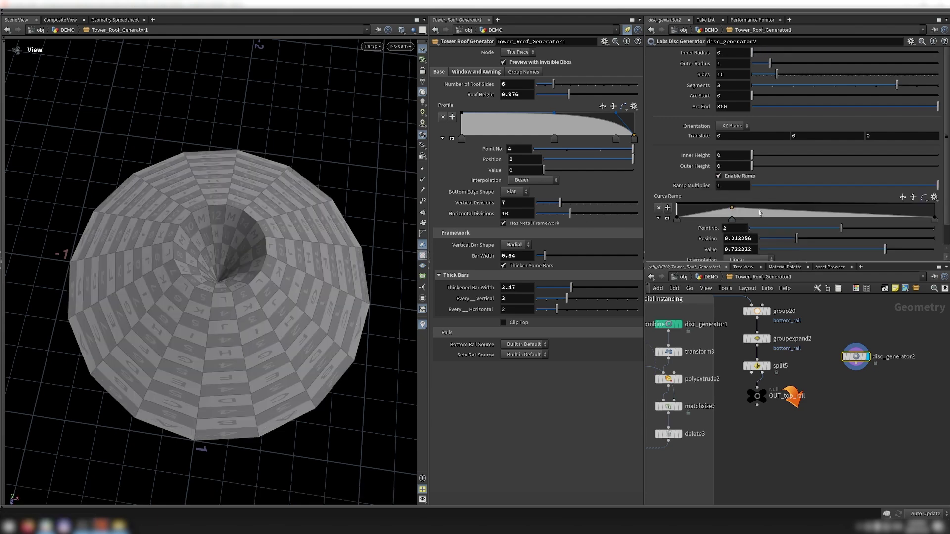
left_click_drag(841, 214, 863, 213)
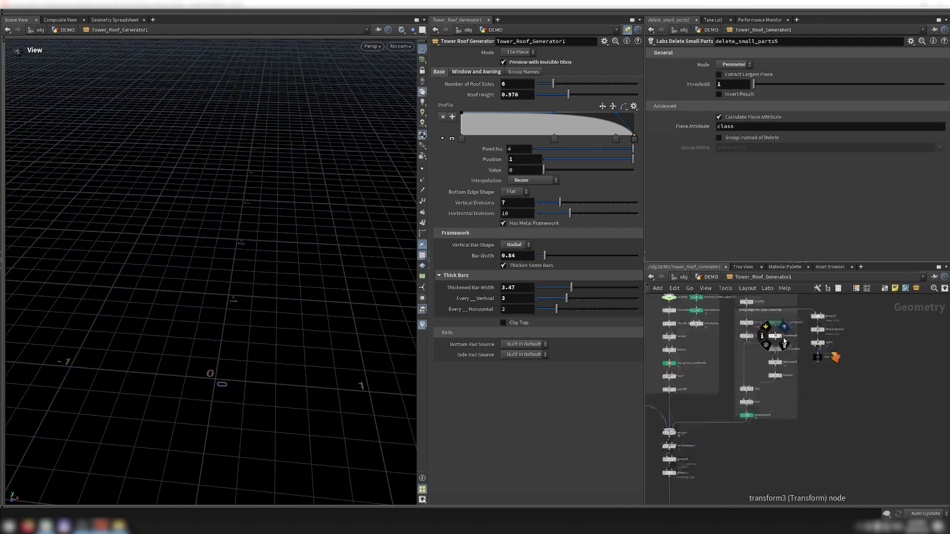
Step: Display disc_generator1, transform3 and polyextrude2 in turn to examine how the wedge outline is built
scroll(784, 342, "up", 3)
left_click(779, 316)
key("f")
left_click(777, 335)
key("f")
left_click_drag(308, 340, 317, 368)
left_click(781, 354)
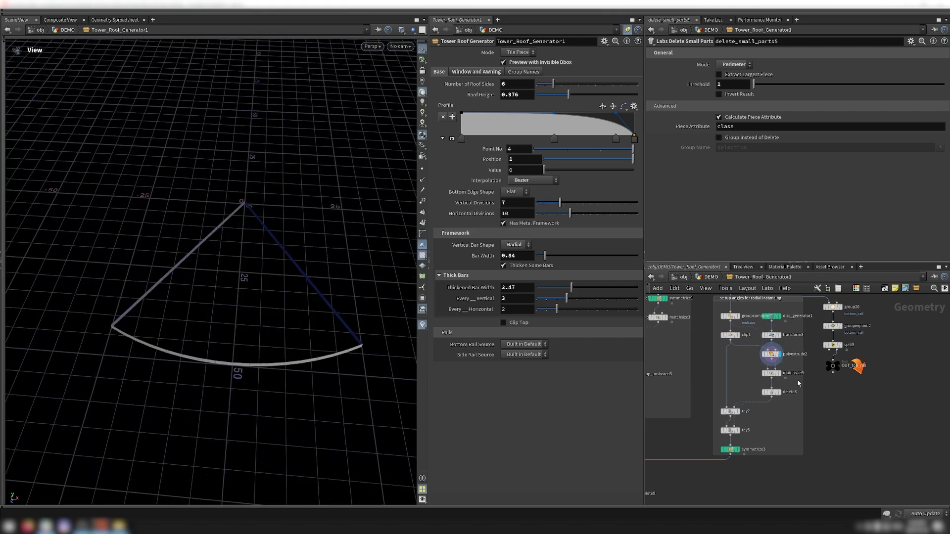
Step: Display matchsize9 and delete3 in turn to examine how the wedge wall is aligned with the rail and cut back
scroll(772, 376, "up", 2)
left_click(772, 383)
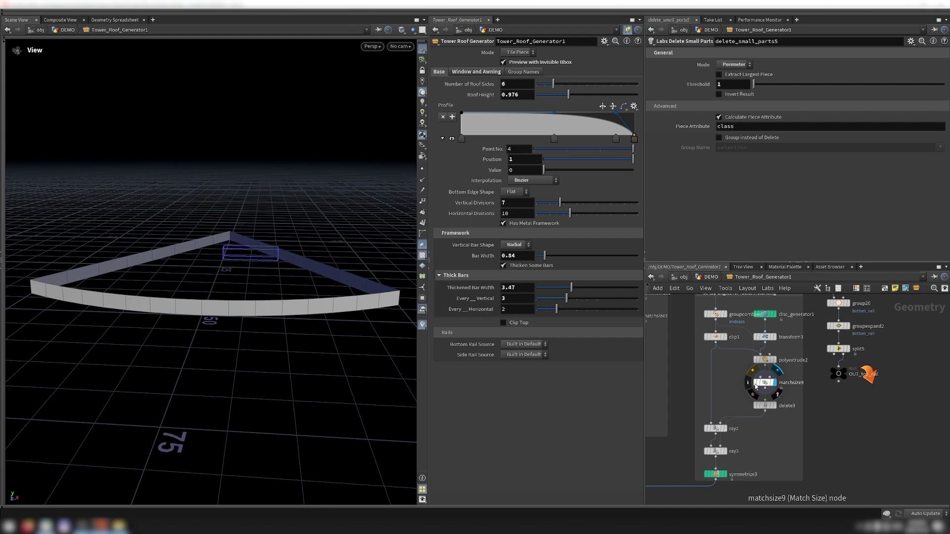
left_click(778, 408)
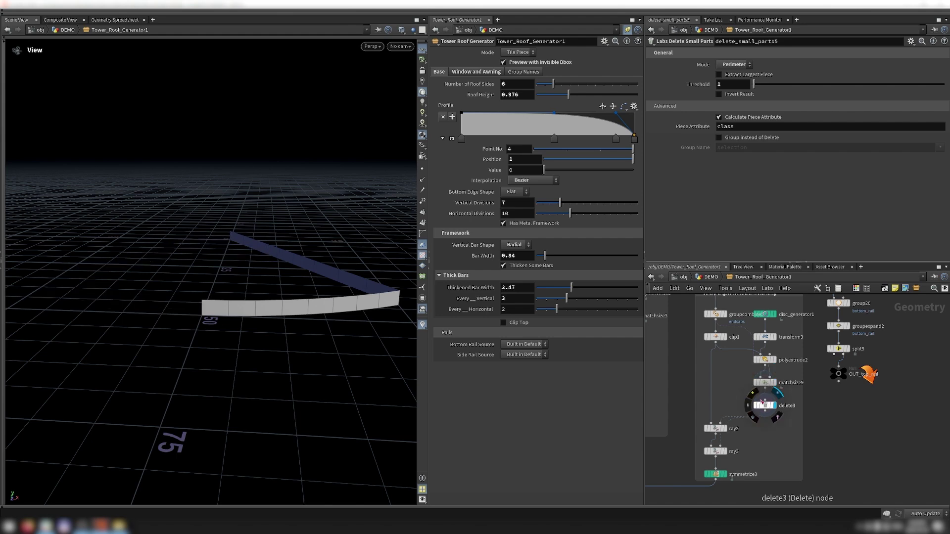
key("f")
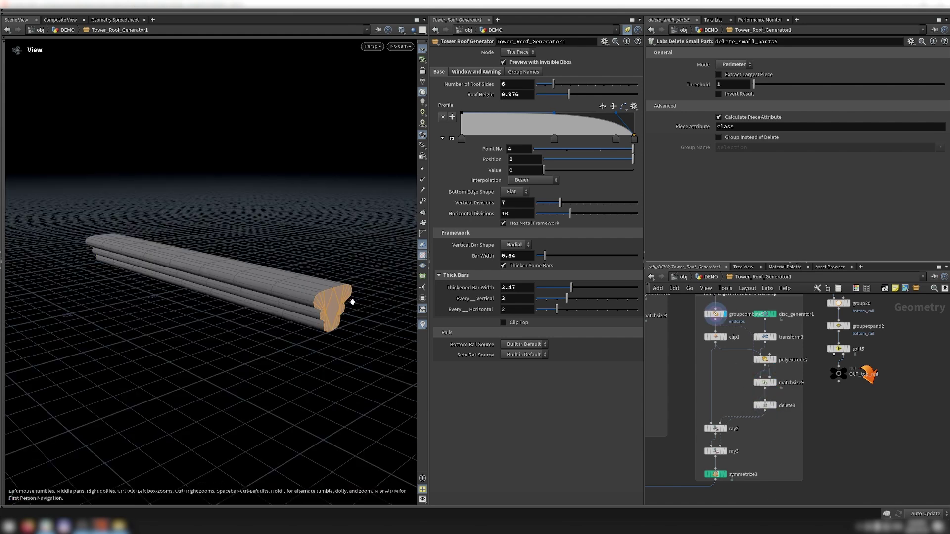
Step: Display clip1, ray2 and ray3 in turn to examine how the halved rail's end cap is projected onto the wedge wall
left_click(710, 335)
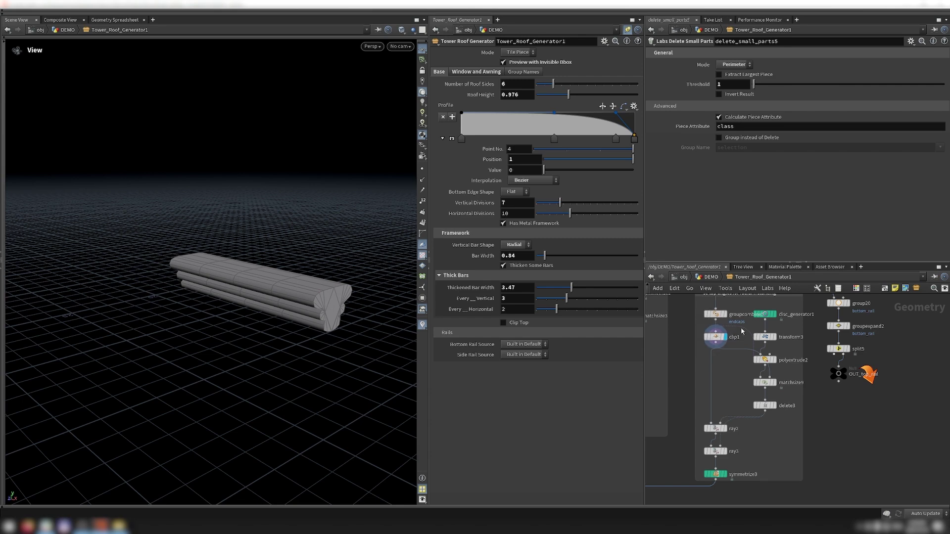
middle_click_drag(732, 307, 721, 306)
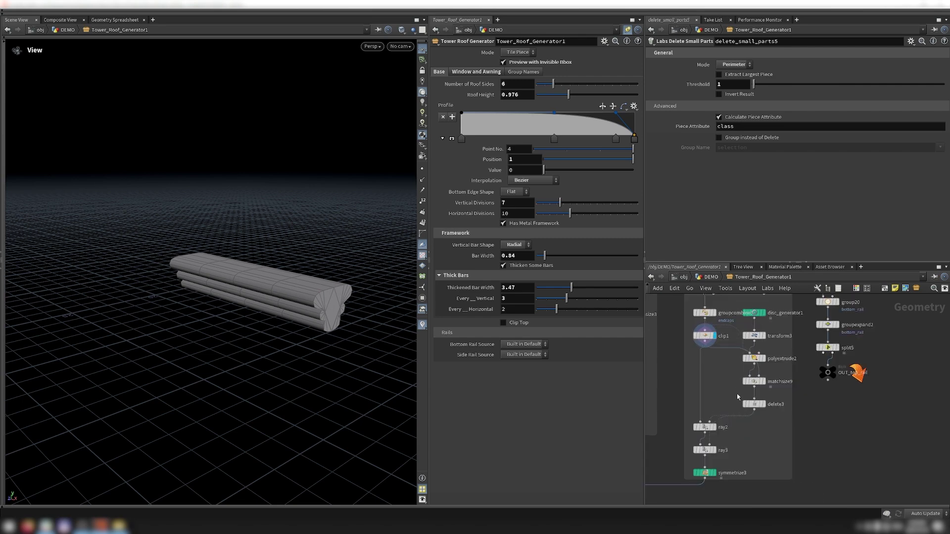
left_click(718, 450)
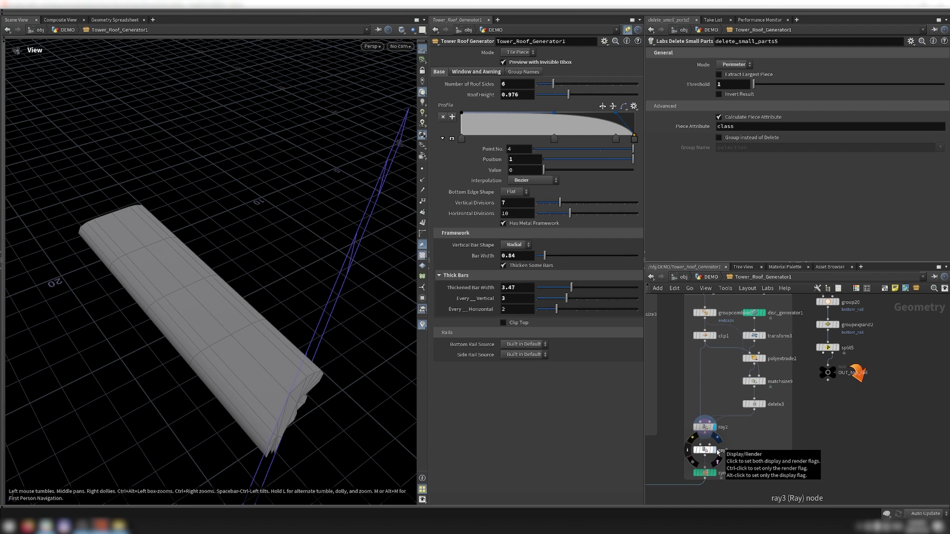
left_click(718, 451)
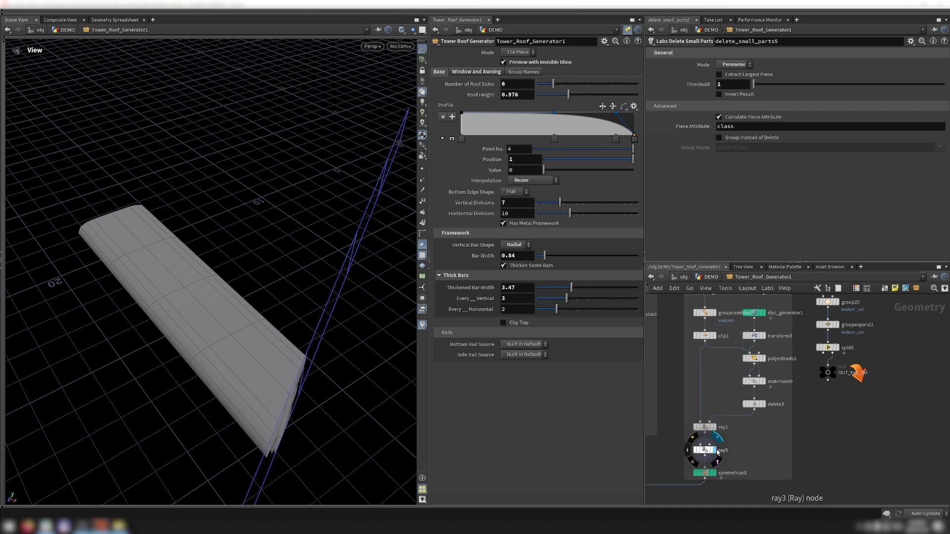
Step: Display symmetrize3 and merge2 to inspect the mirrored rail combined with the metal framework
left_click(714, 473)
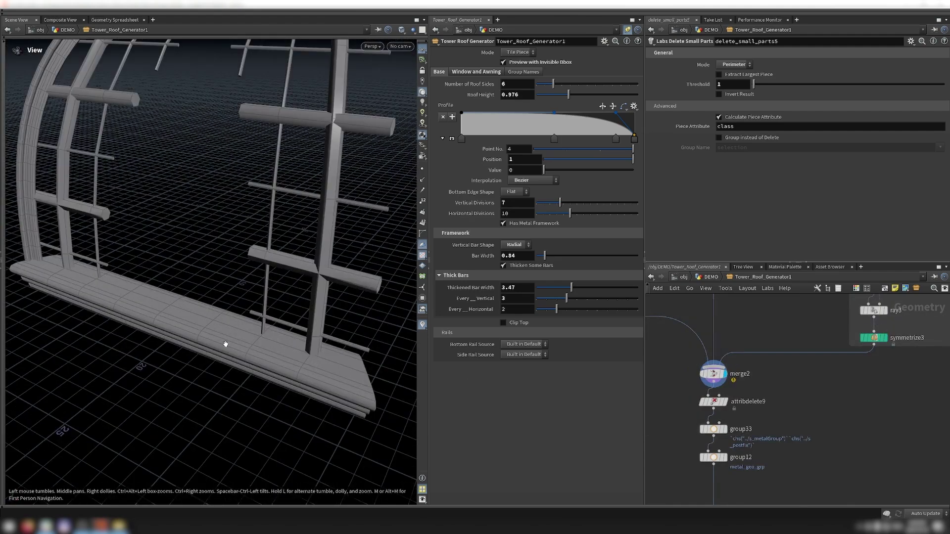
key("f")
left_click_drag(239, 364, 271, 361)
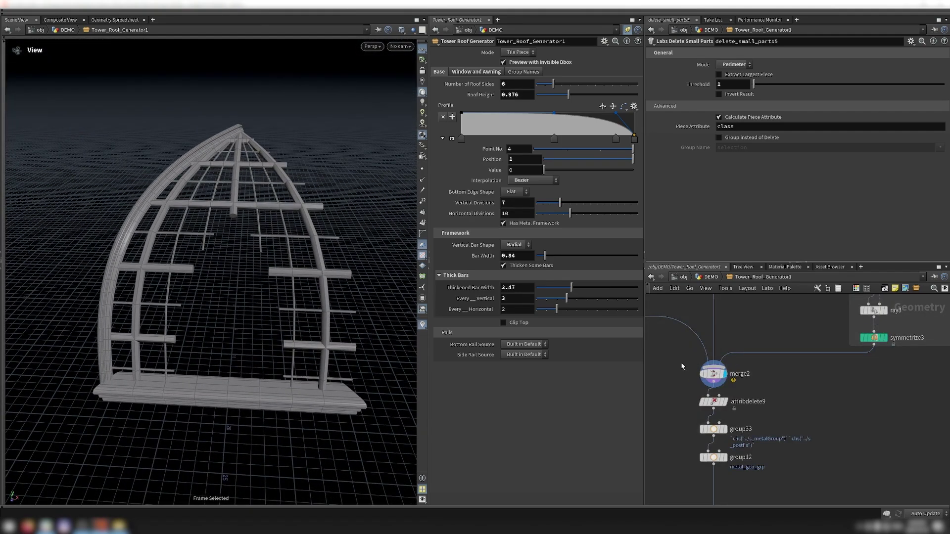
Step: Display bend1, resample7, remove_inline_points2 and symmetrize4 in turn to examine the Window & Awning base shape
scroll(694, 371, "down", 8)
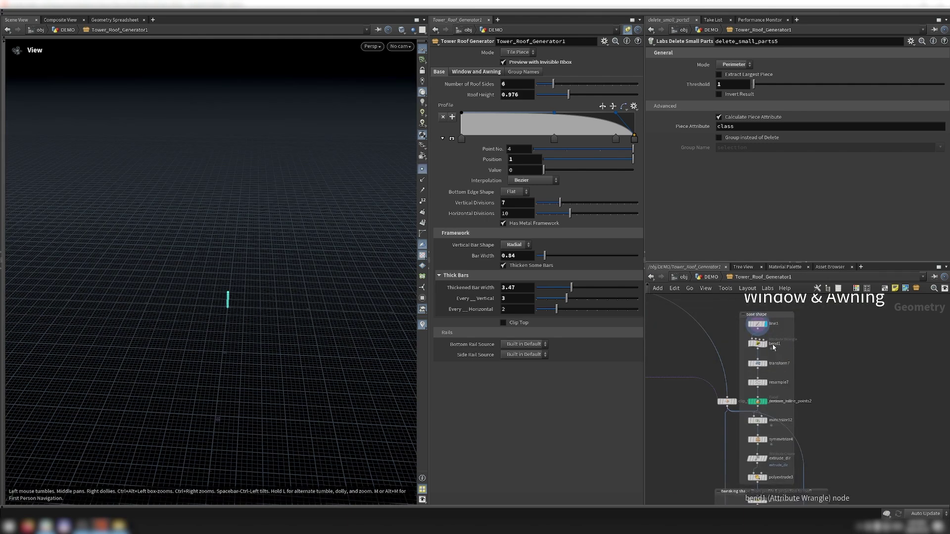
left_click(768, 346)
left_click(768, 384)
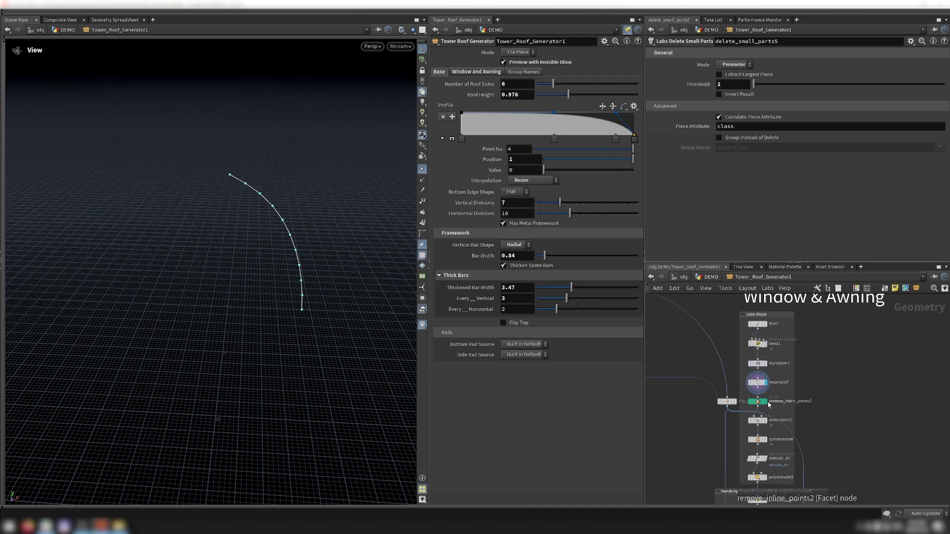
left_click(768, 404)
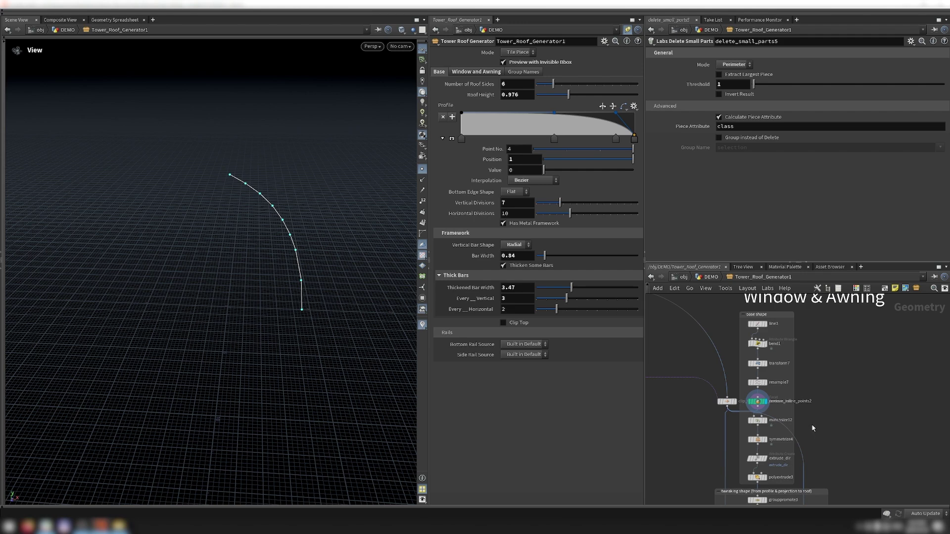
left_click(765, 439)
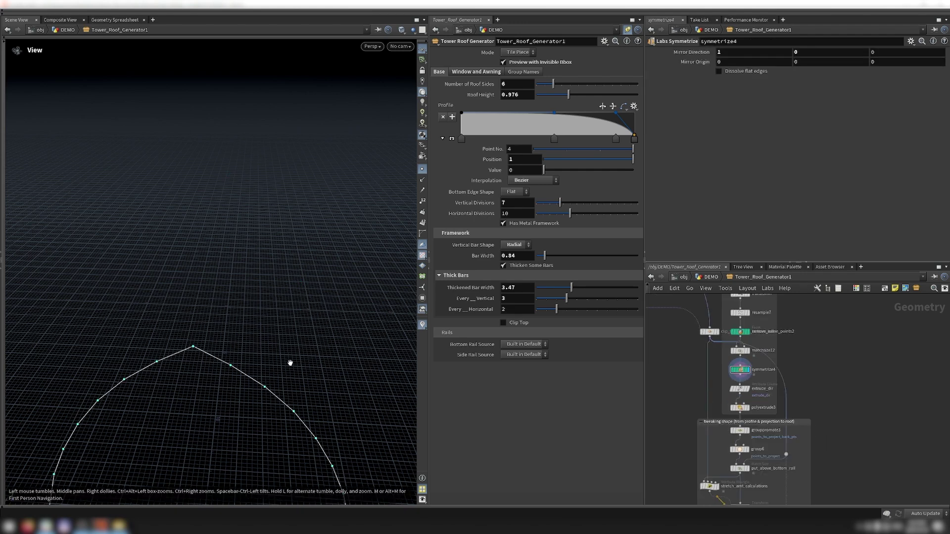
Step: Display the extrusion, stretch_along_roof1, ray4 and front_profile nodes in turn to examine the awning's projection onto the roof
scroll(291, 363, "down", 5)
left_click(748, 408)
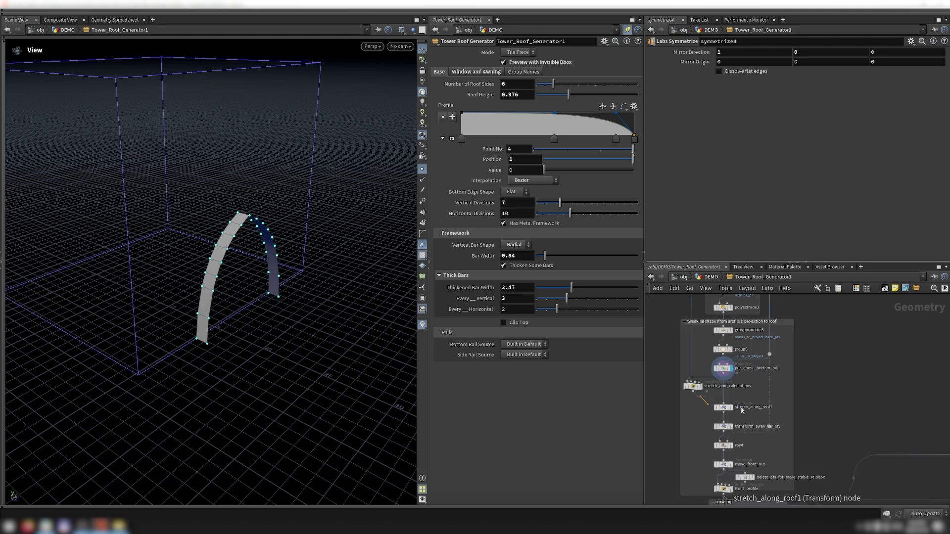
left_click(734, 410)
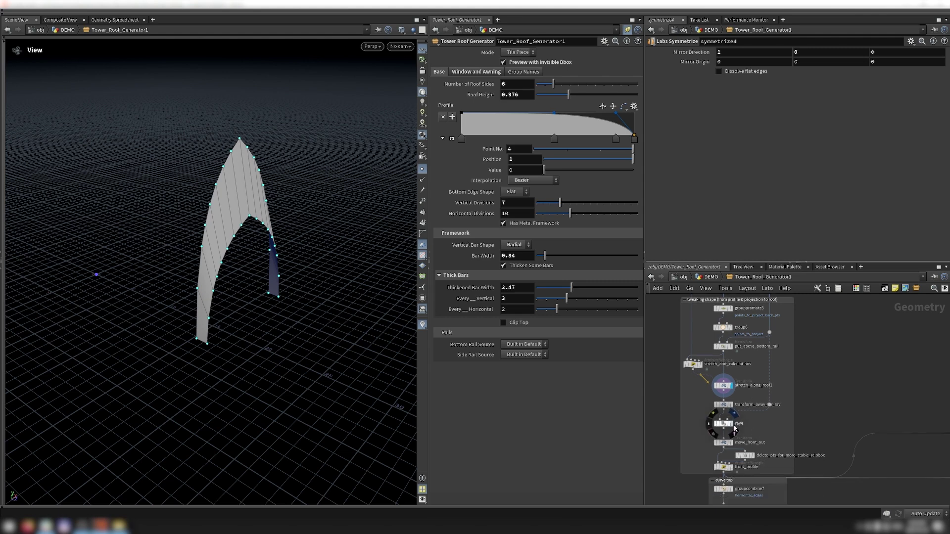
left_click(732, 424)
left_click(731, 467)
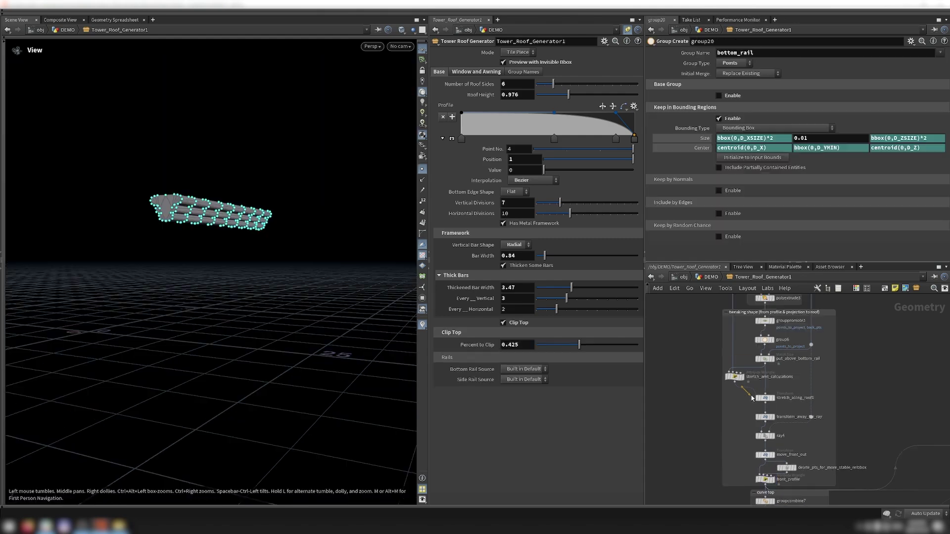
Step: Examine the VEX code in stretch_amt_calculations and its link to the stretch_along_roof1 transform
scroll(751, 396, "up", 3)
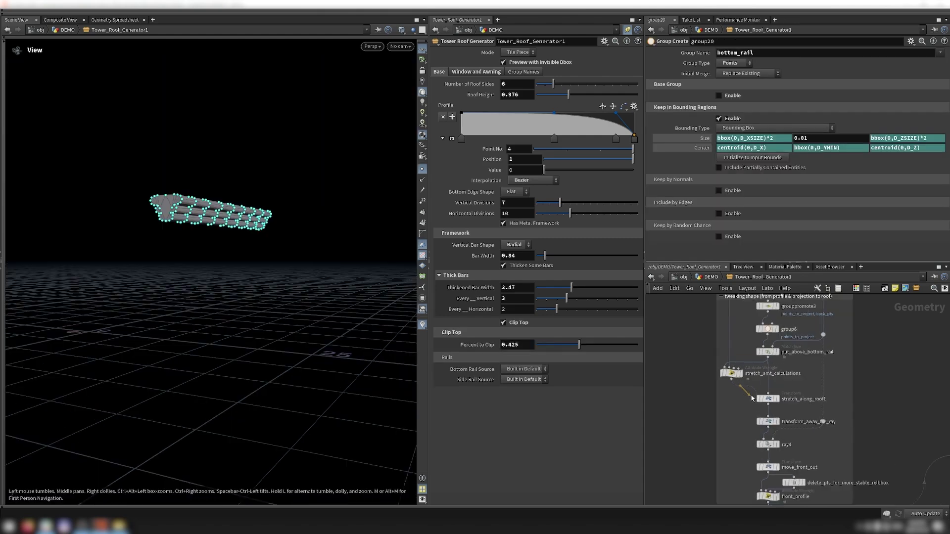
left_click(722, 364)
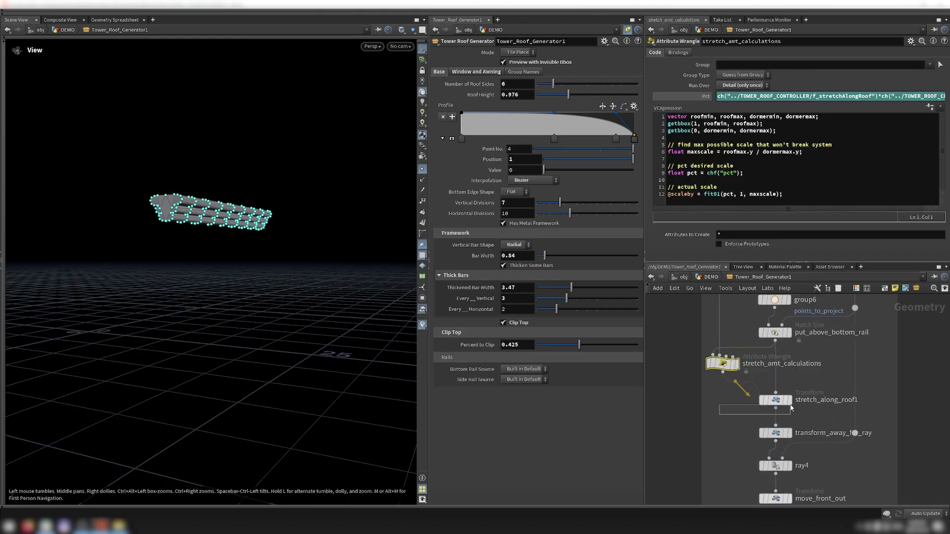
left_click(776, 400)
left_click(722, 364)
Step: Hide the dependency links for spare inputs in the network view, and show them again
left_click(705, 288)
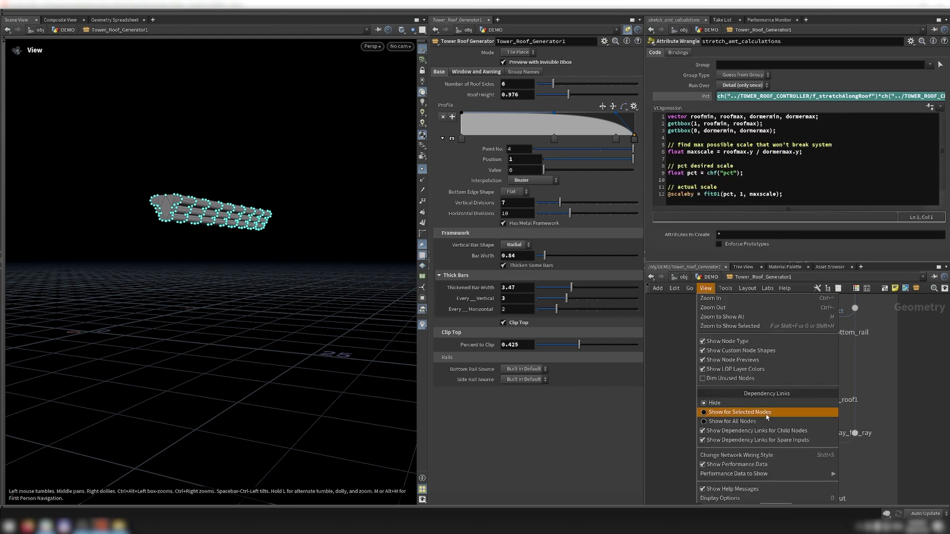
left_click(773, 441)
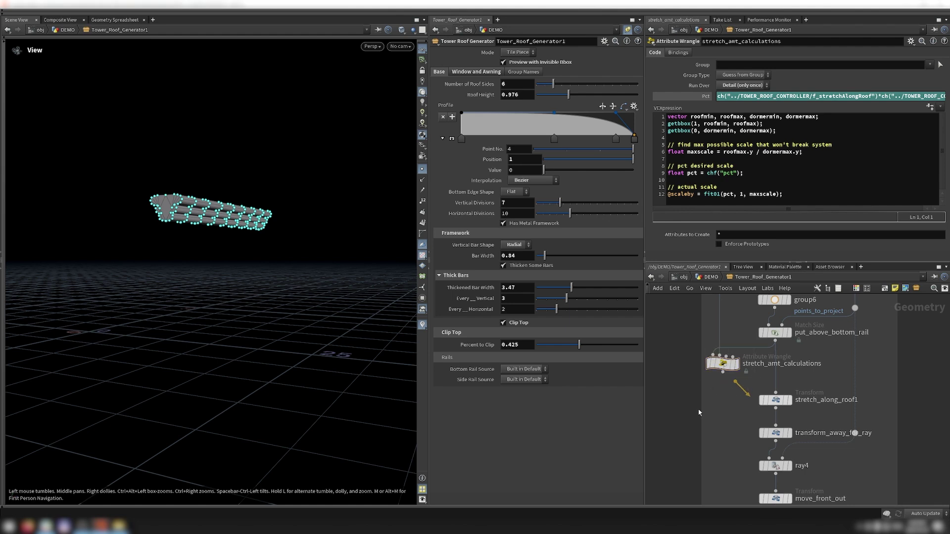
left_click(705, 288)
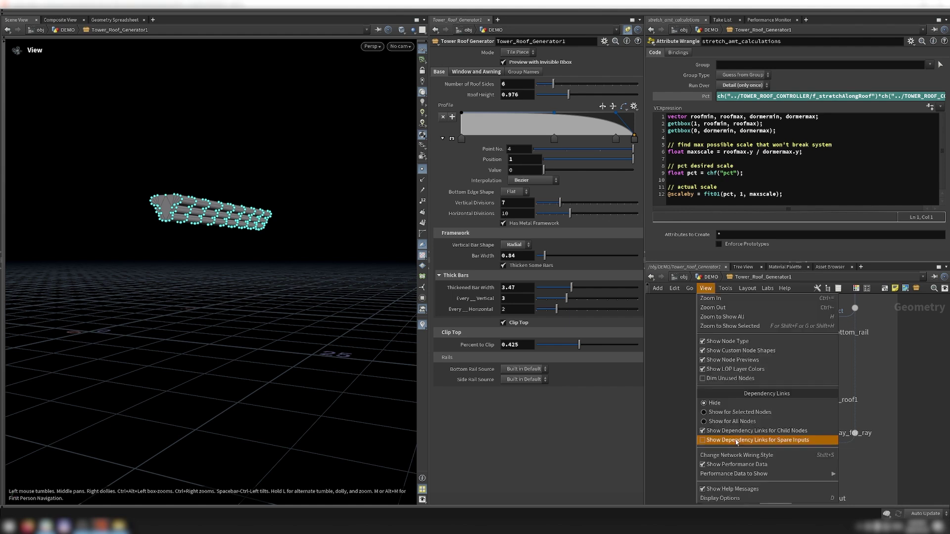
left_click(736, 440)
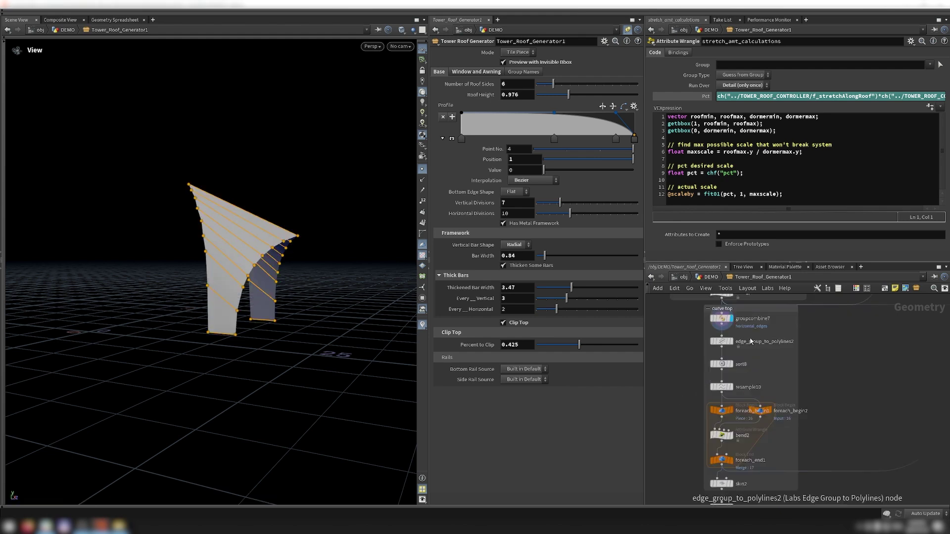
Step: Display edge_group_to_polylines2, resample10, foreach_end1, skin2 and polyextrude4 in turn to examine how the awning's top is curved and thickened
left_click(731, 341)
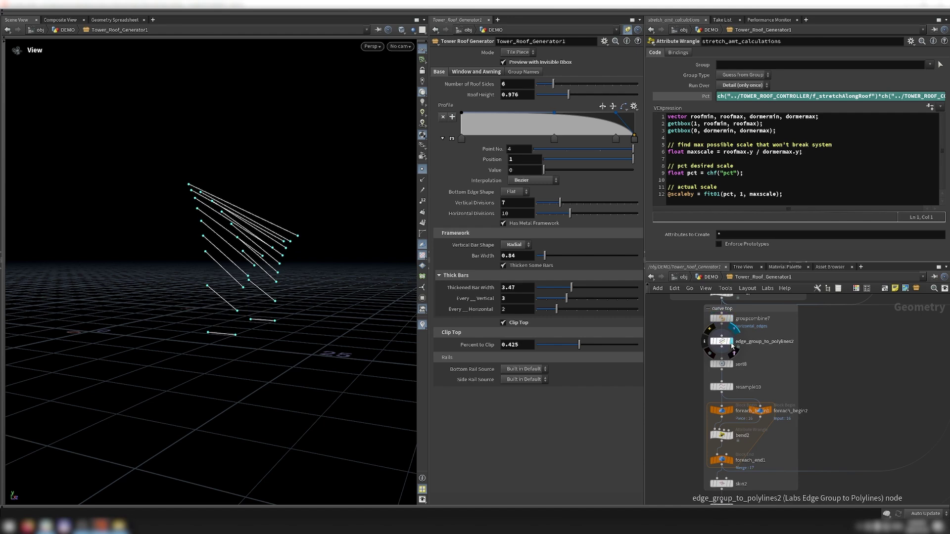
left_click(730, 387)
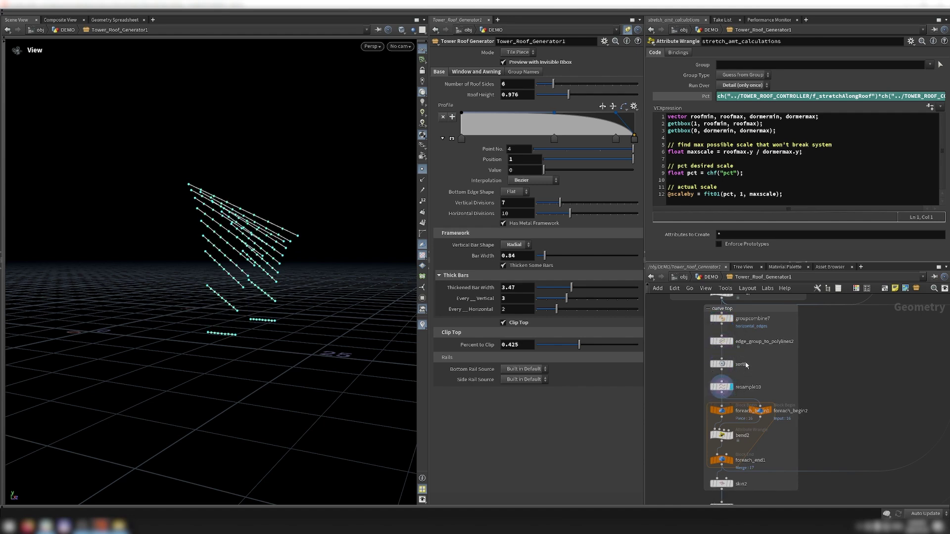
scroll(733, 386, "down", 3)
scroll(754, 433, "up", 3)
left_click(717, 379)
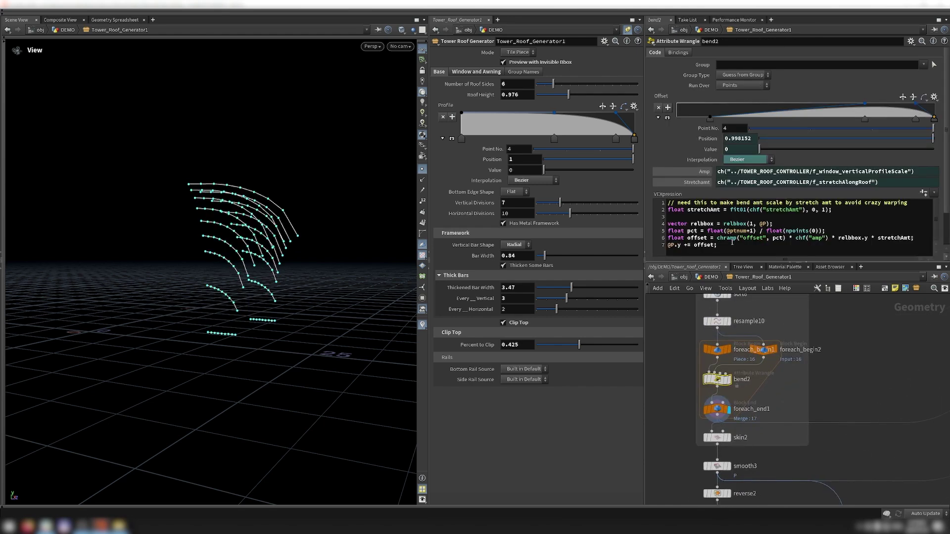
left_click_drag(271, 415, 218, 401)
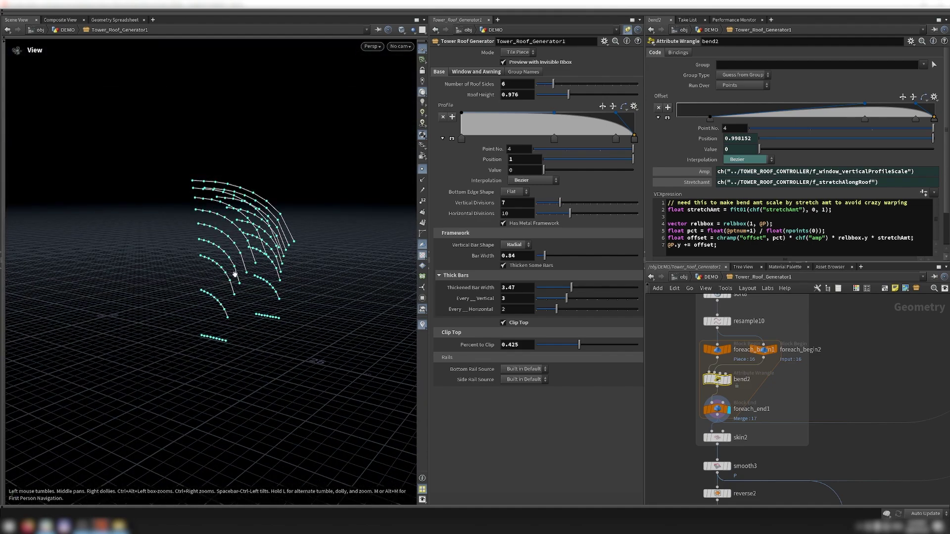
left_click(729, 438)
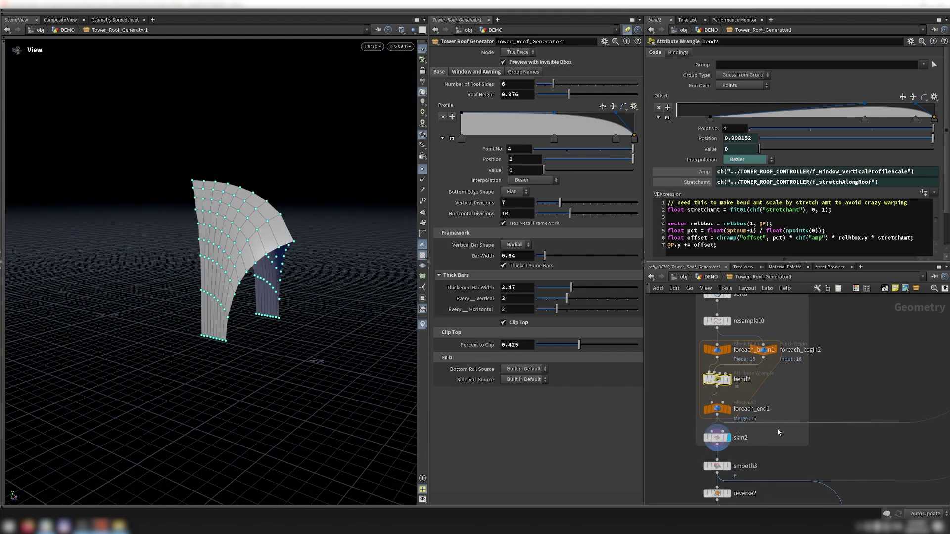
scroll(750, 402, "down", 2)
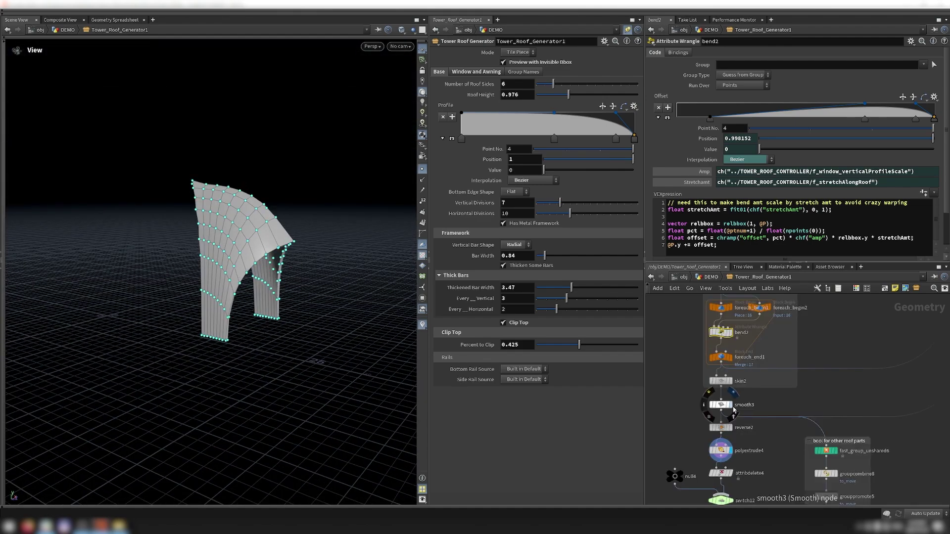
left_click(733, 452)
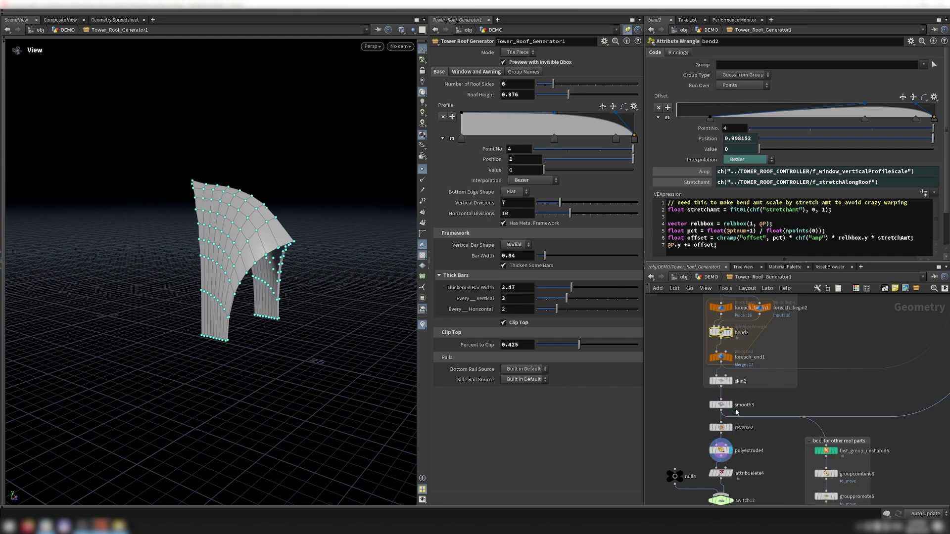
Step: Display smooth3, transform11 and shrinkwrap1 in turn to examine the boolean shape built for the other roof parts
scroll(742, 372, "down", 5)
scroll(817, 445, "up", 3)
left_click(744, 324)
left_click(792, 392)
scroll(767, 382, "down", 3)
scroll(691, 352, "up", 3)
left_click(691, 352)
scroll(781, 388, "down", 3)
scroll(679, 400, "up", 4)
left_click(678, 399)
scroll(701, 412, "down", 3)
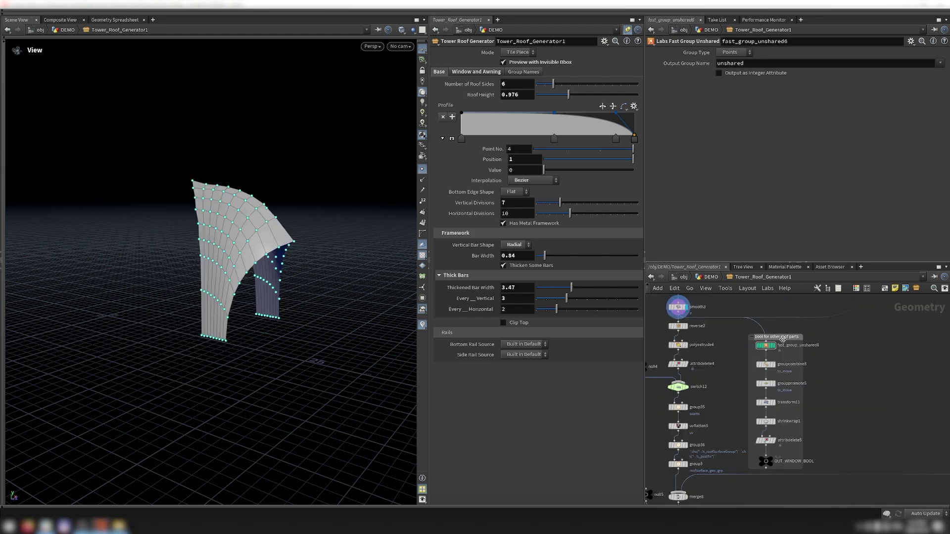
mouse_move(776, 405)
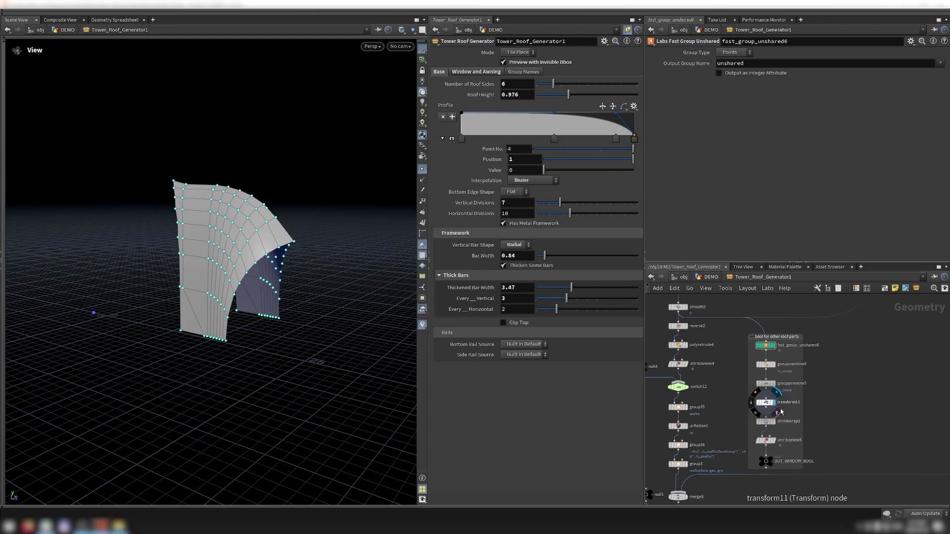
left_click(777, 424)
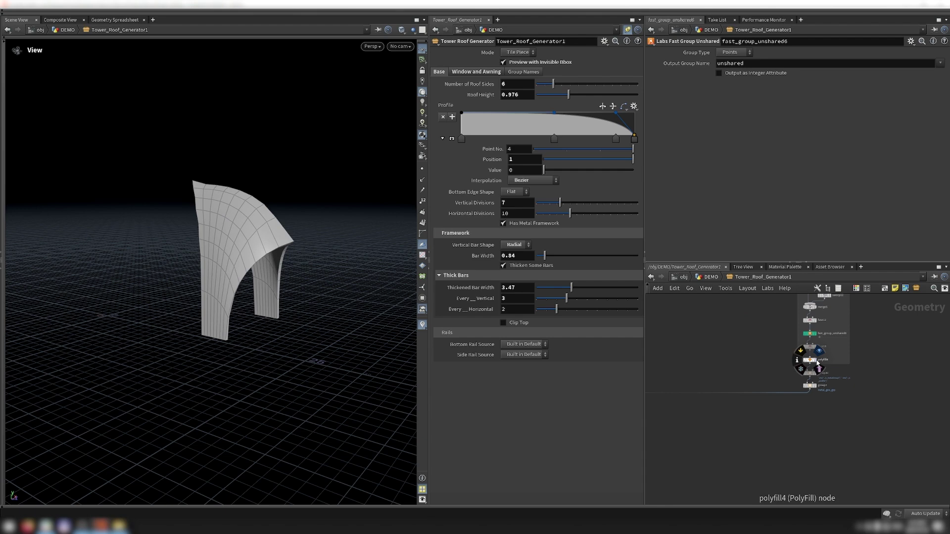
Step: Display polyfill4, merge9 and the top and bottom rail curves' switch in turn to examine the awning rails
left_click(815, 360)
scroll(766, 390, "up", 5)
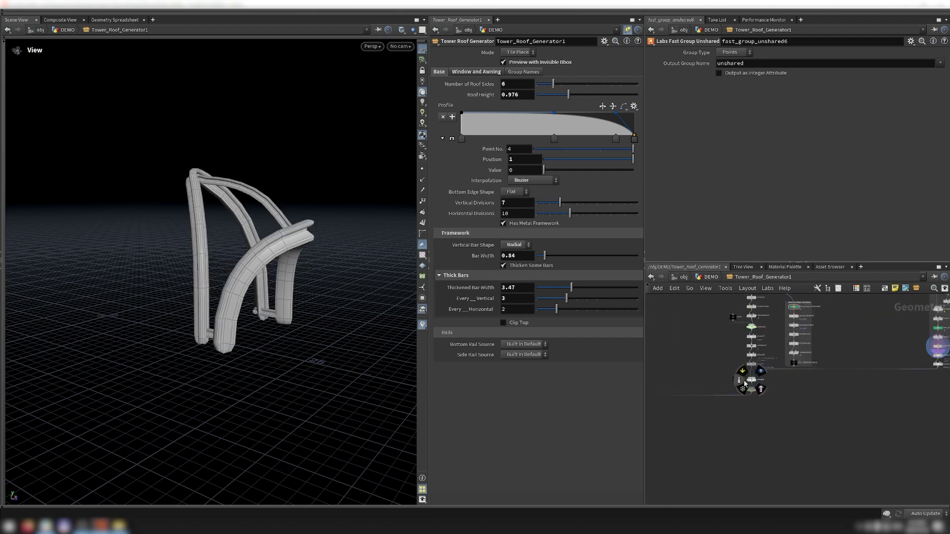
left_click(770, 381)
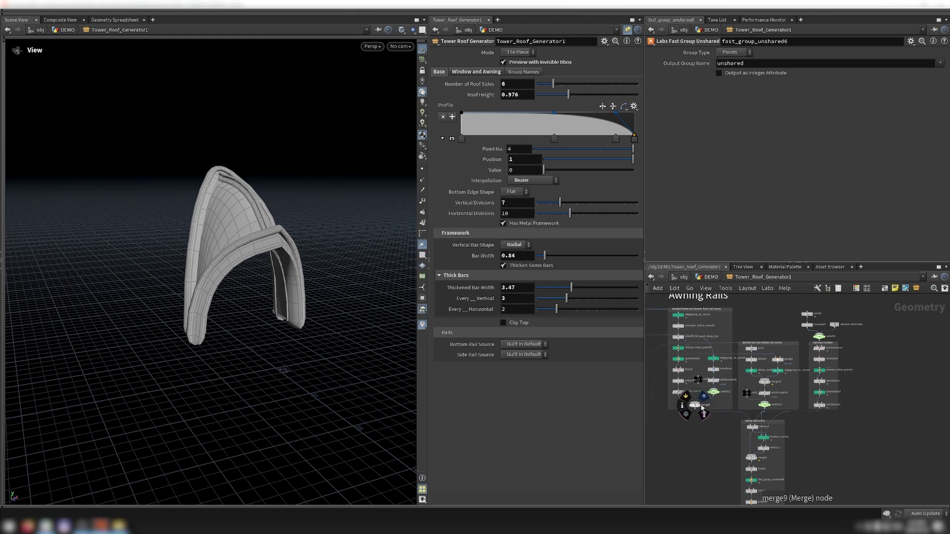
left_click(703, 408)
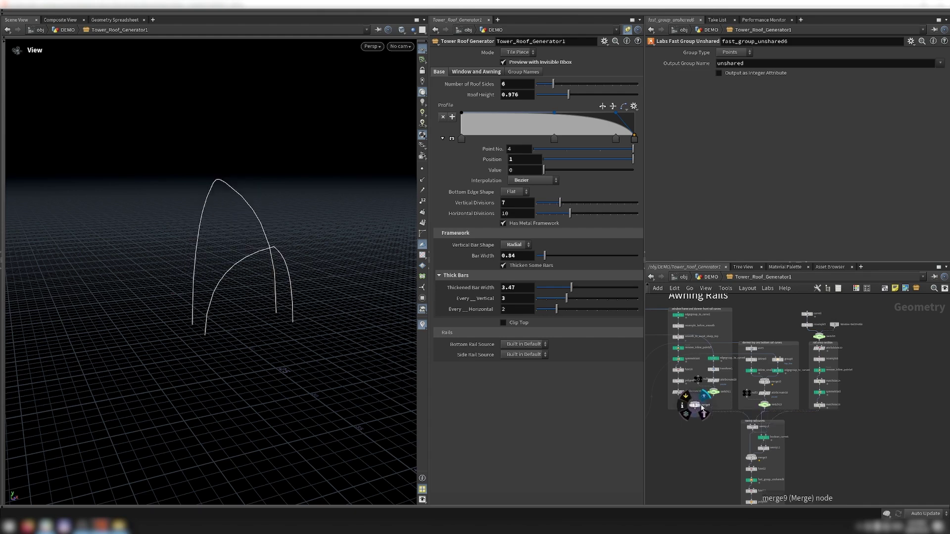
left_click(771, 406)
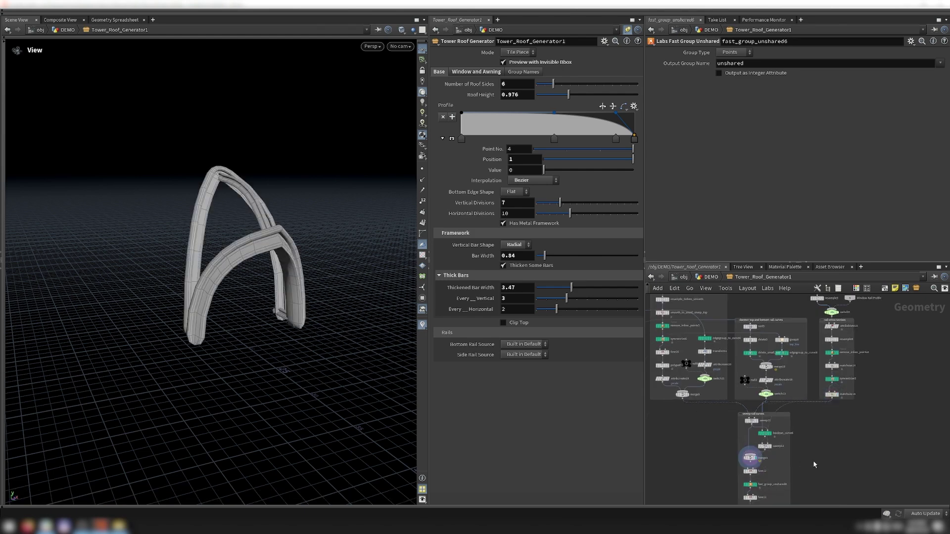
Step: Select the rail cross-section nodes, and compare the merge3 and polyfill4 outputs to examine how the swept awning rails are closed
left_click_drag(864, 456, 802, 365)
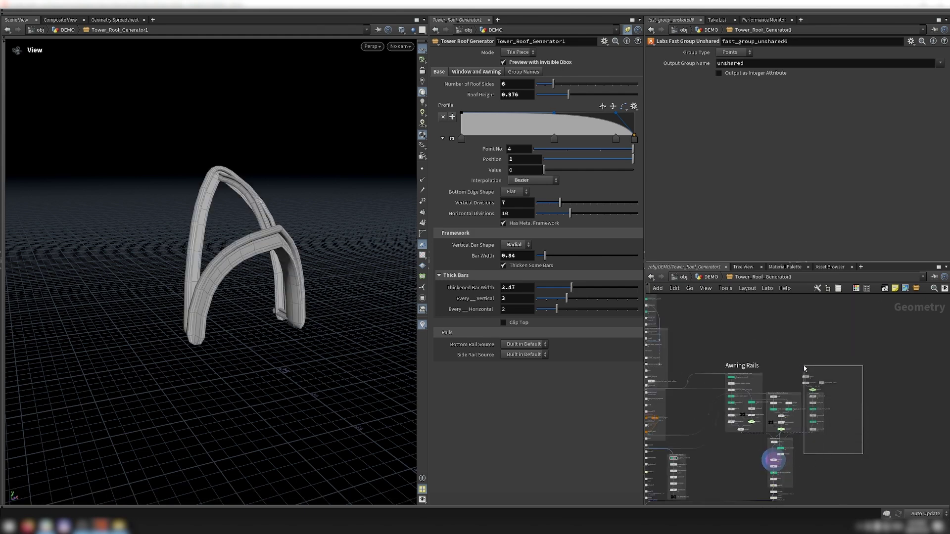
left_click(818, 468)
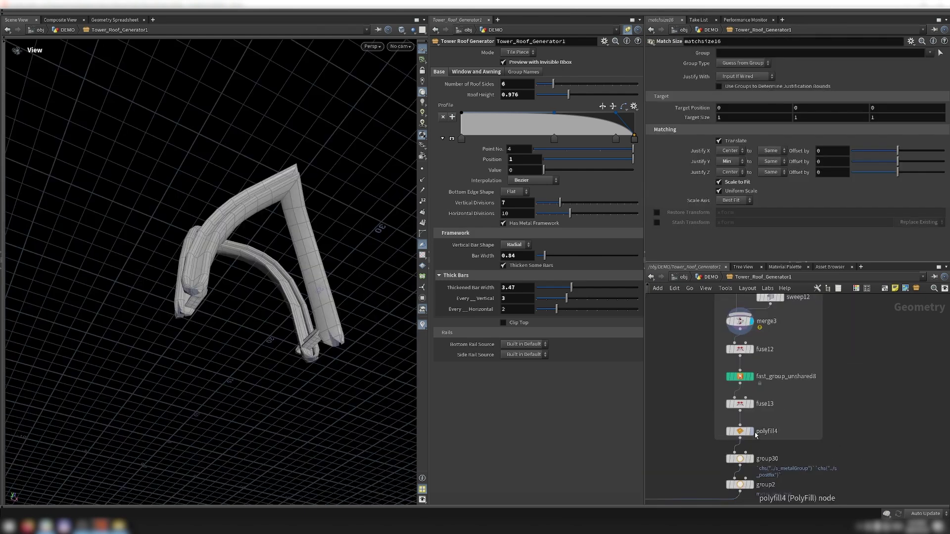
mouse_move(755, 434)
left_click_drag(271, 321, 275, 424)
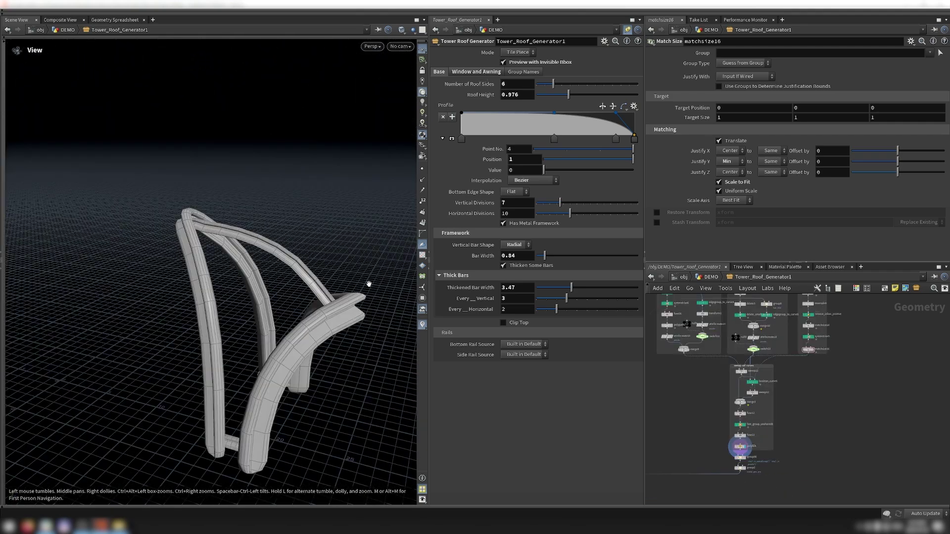
Step: Reduce the awning's Front Overhang Amount to 0.18, checking the rails in wireframe before returning to shaded display
left_click_drag(368, 284, 273, 396)
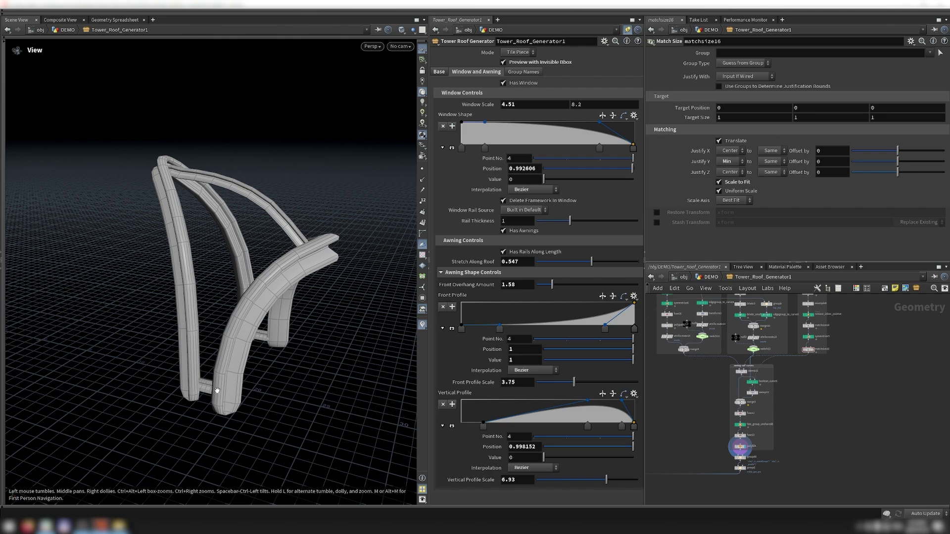
key("w")
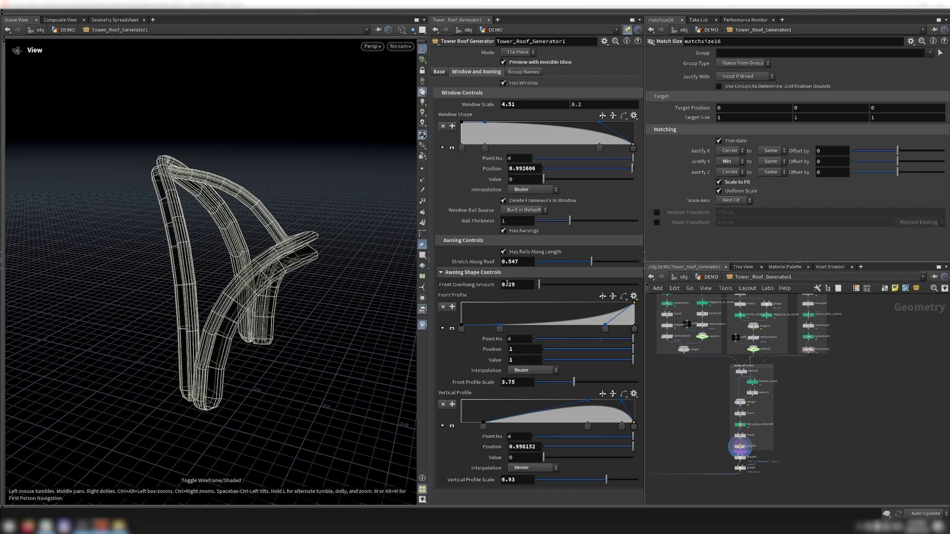
mouse_move(552, 285)
left_mouse_down()
mouse_move(588, 285)
mouse_move(538, 272)
left_mouse_up()
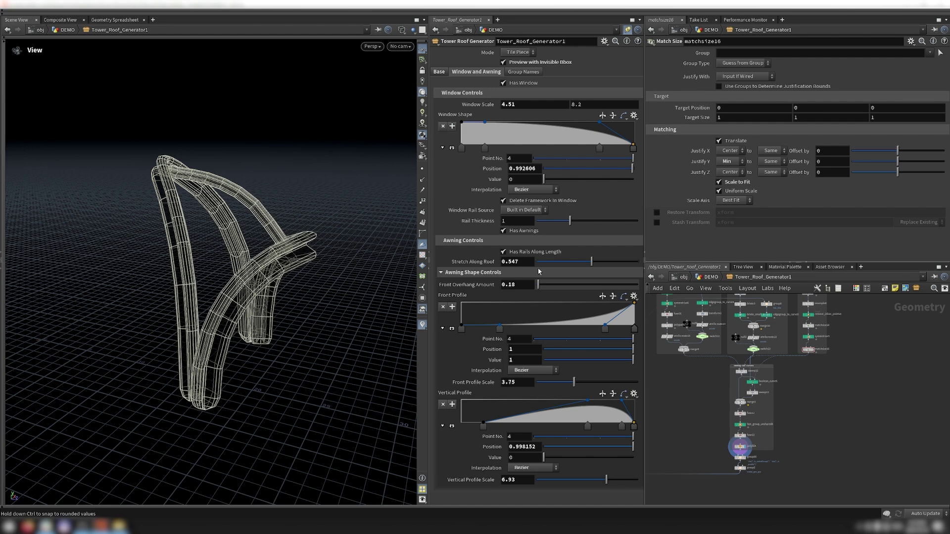
key("w")
Step: Display sort5, delete5 and delete_small_parts1 in turn to examine how overly short bottom rail curves are removed
scroll(770, 357, "down", 2)
scroll(770, 356, "up", 5)
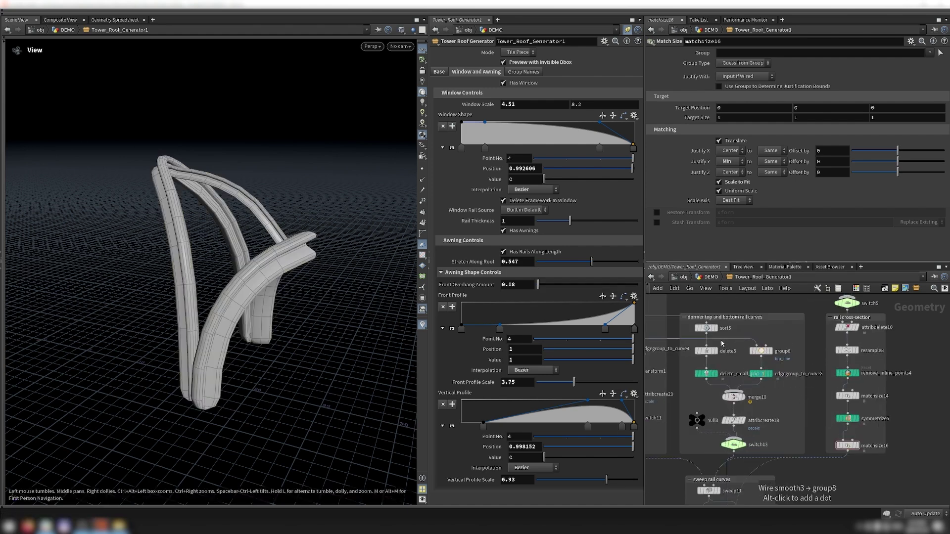
left_click(715, 328)
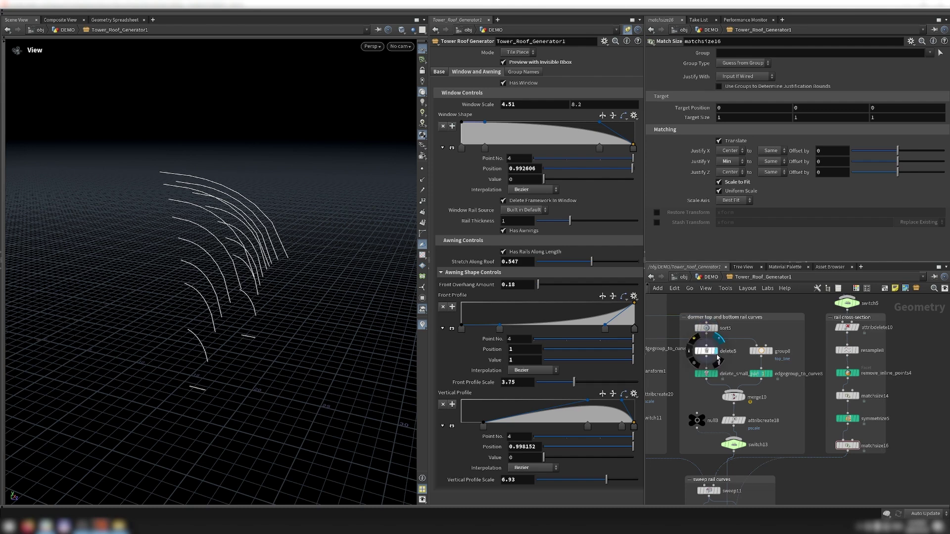
left_click(715, 351)
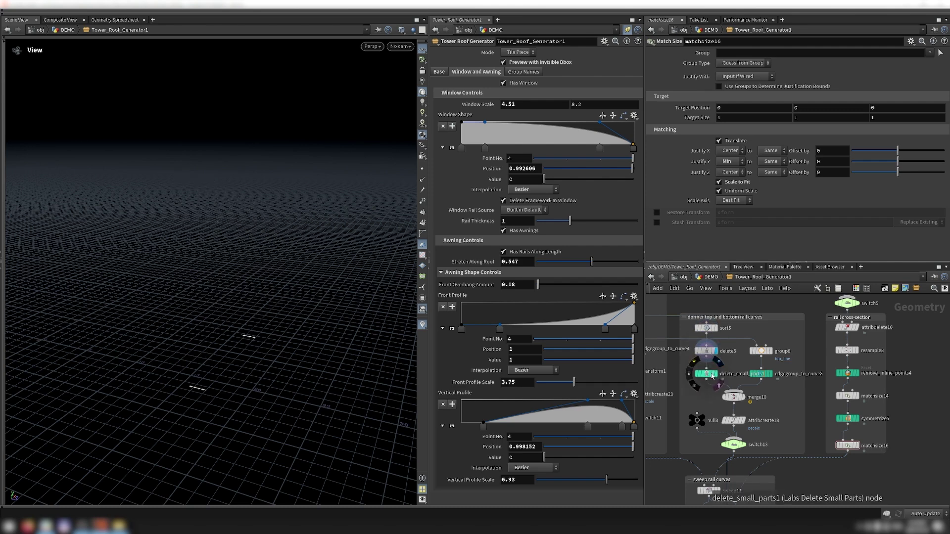
left_click(716, 374)
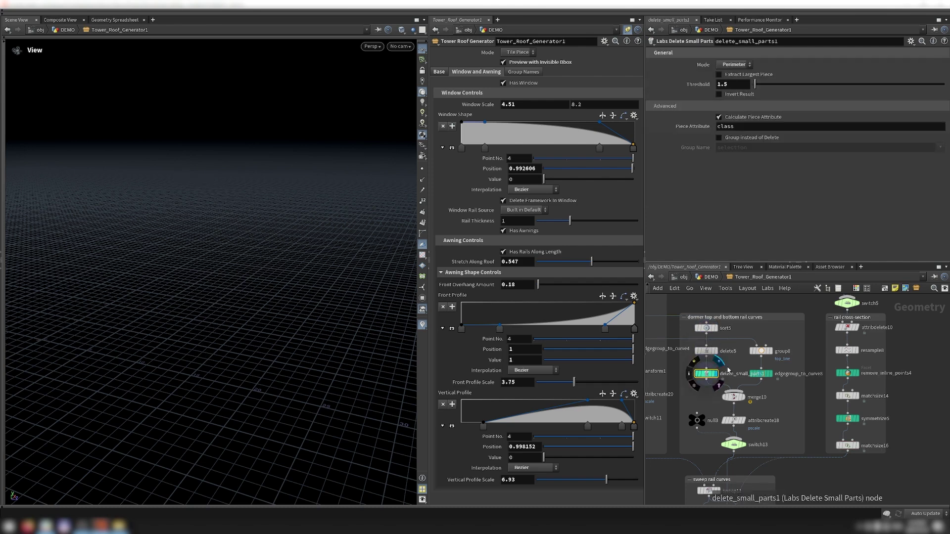
Step: Display merge4 to view the complete roof piece, and go to the bbox nodes leading to color14
scroll(748, 349, "down", 5)
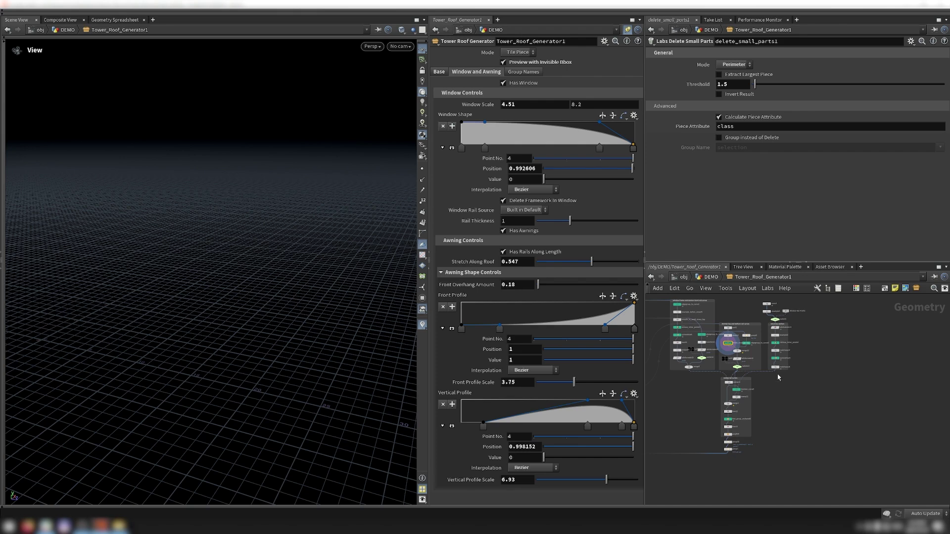
scroll(718, 408, "up", 5)
left_click(722, 417)
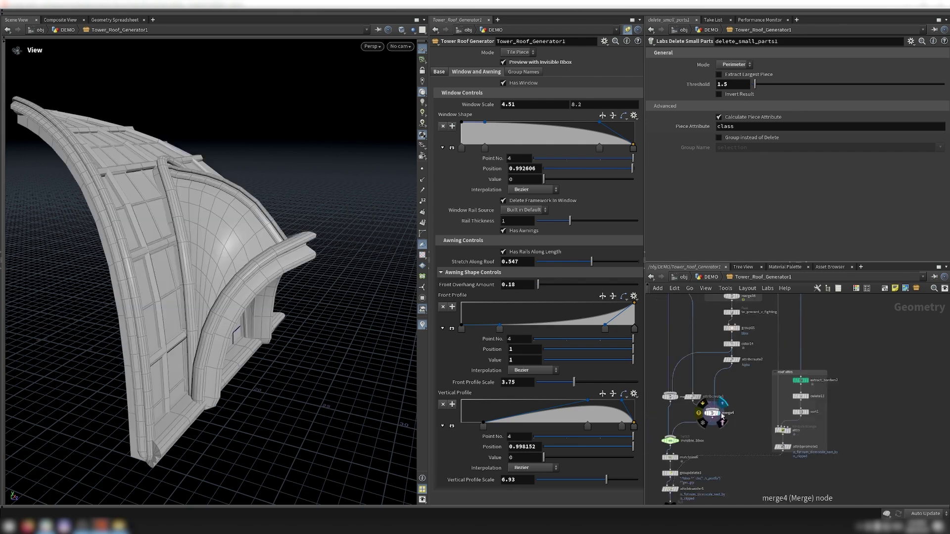
scroll(734, 427, "down", 1)
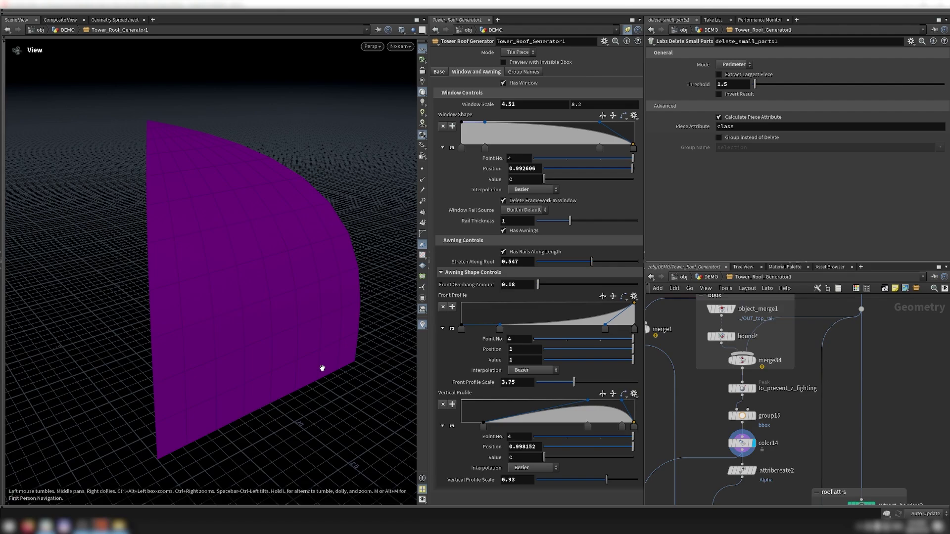
Step: Examine color14's bounding shape in wireframe, and inspect merge13 and copy1 to compare it with an ordinary bounding box
mouse_move(323, 367)
left_mouse_down()
mouse_move(398, 320)
mouse_move(346, 371)
mouse_move(314, 386)
mouse_move(379, 329)
mouse_move(307, 371)
mouse_move(299, 366)
left_mouse_up()
key("w")
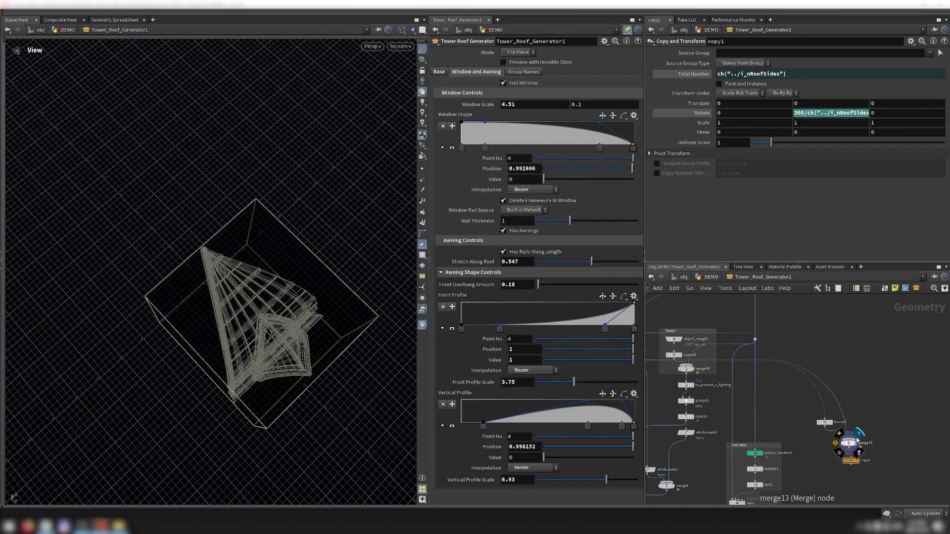
left_click_drag(355, 372, 279, 329)
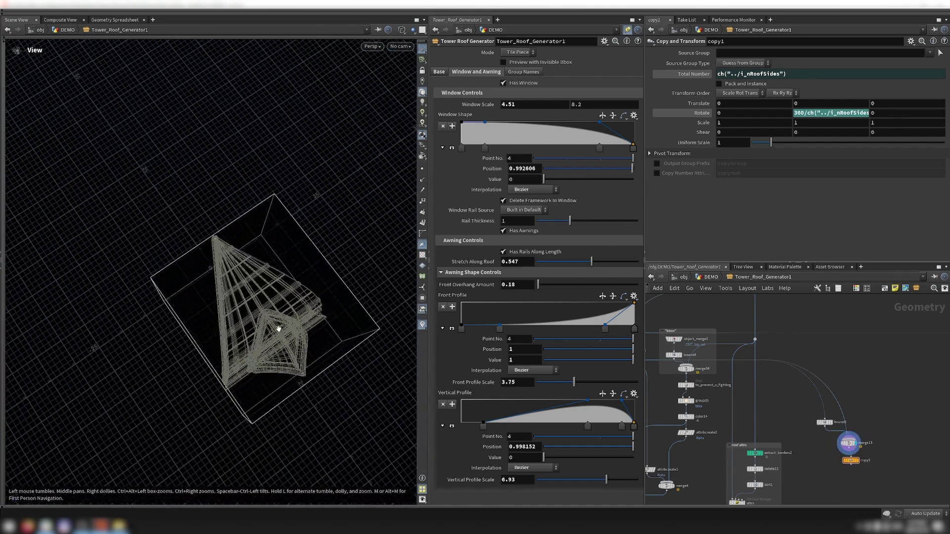
left_click(857, 460)
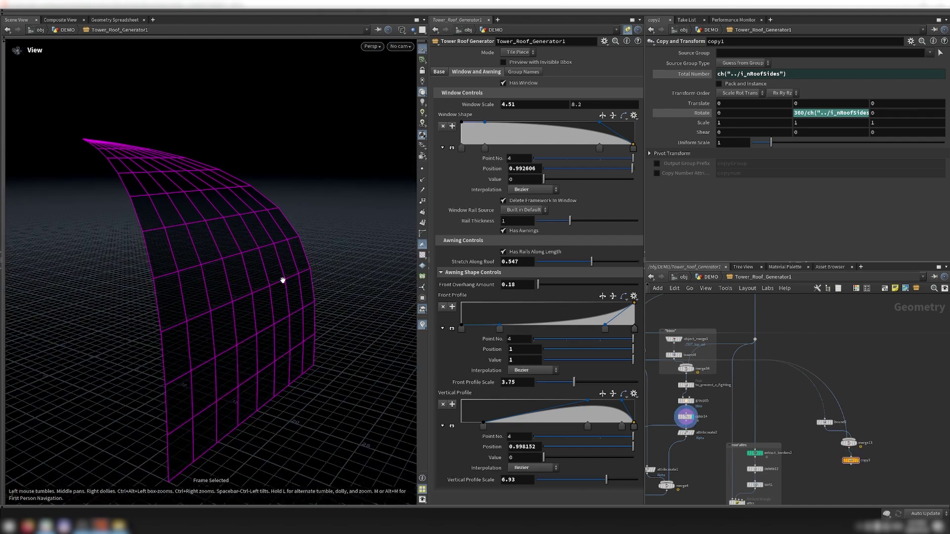
Step: Turn on Clip Top for the roof, and display object_merge1 to examine the top rail's contribution to the bounding shape
left_click_drag(282, 280, 284, 281)
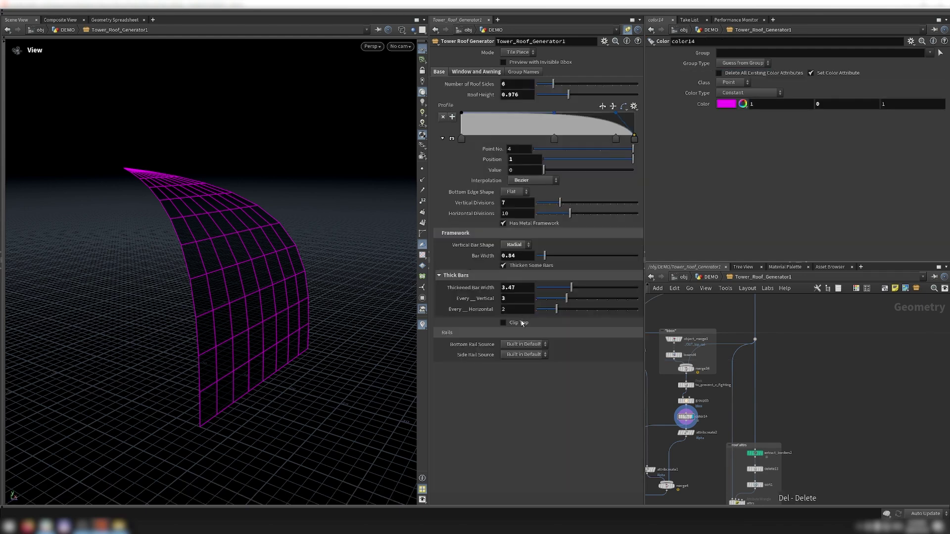
left_click(520, 324)
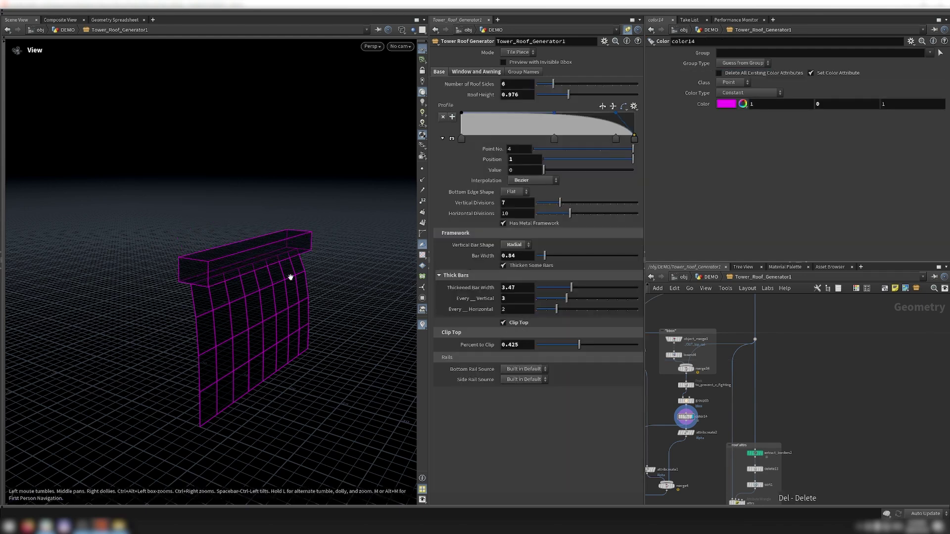
left_click_drag(299, 289, 290, 292)
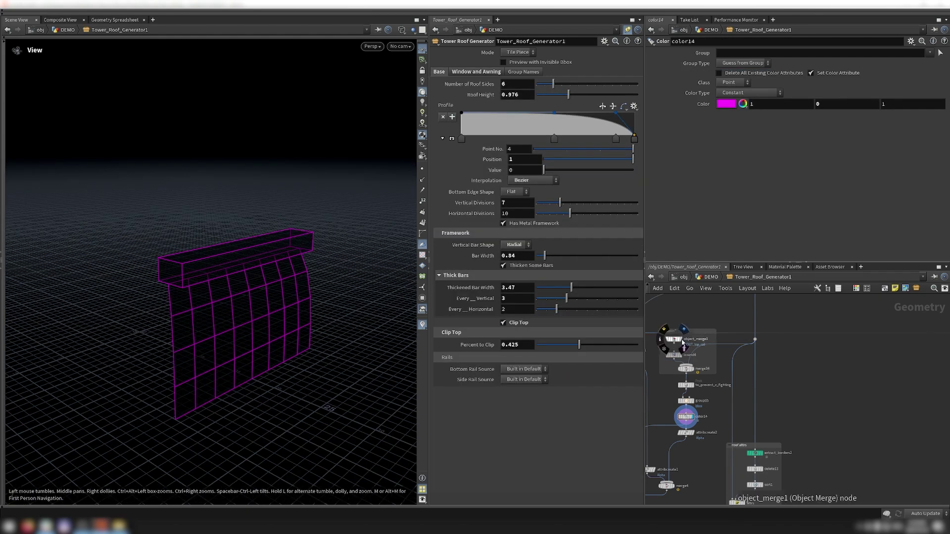
left_click(680, 340)
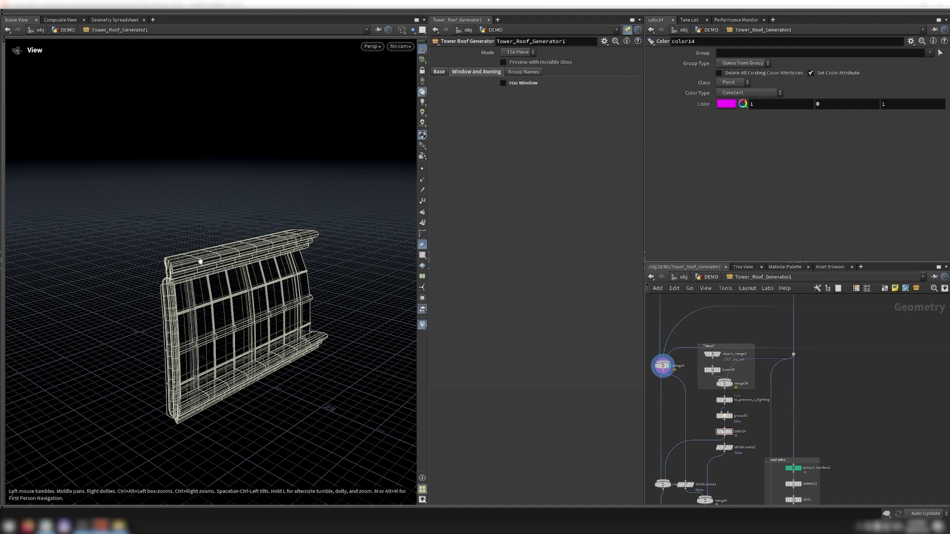
left_click_drag(225, 262, 261, 312)
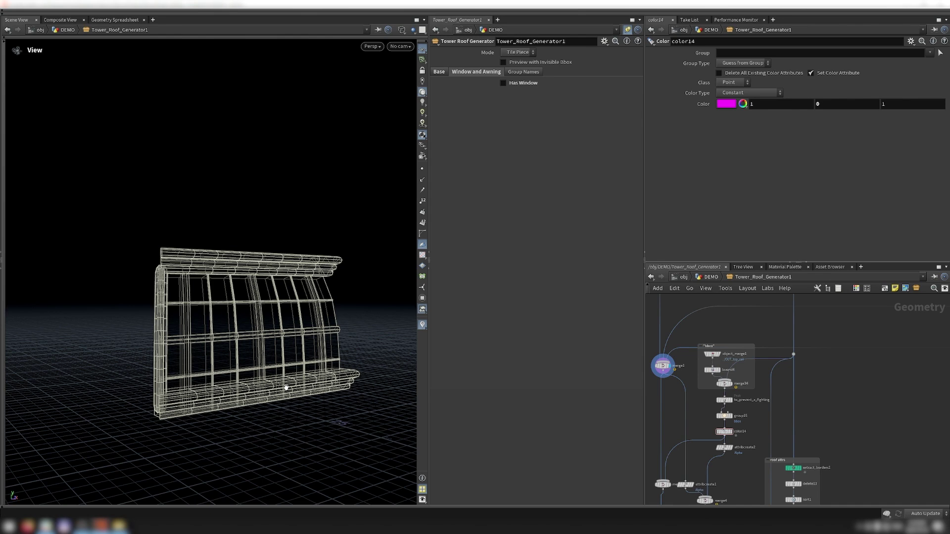
Step: Switch the clipped roof piece from wireframe to shaded display and hide the edge lines
key("shift+w")
key("w")
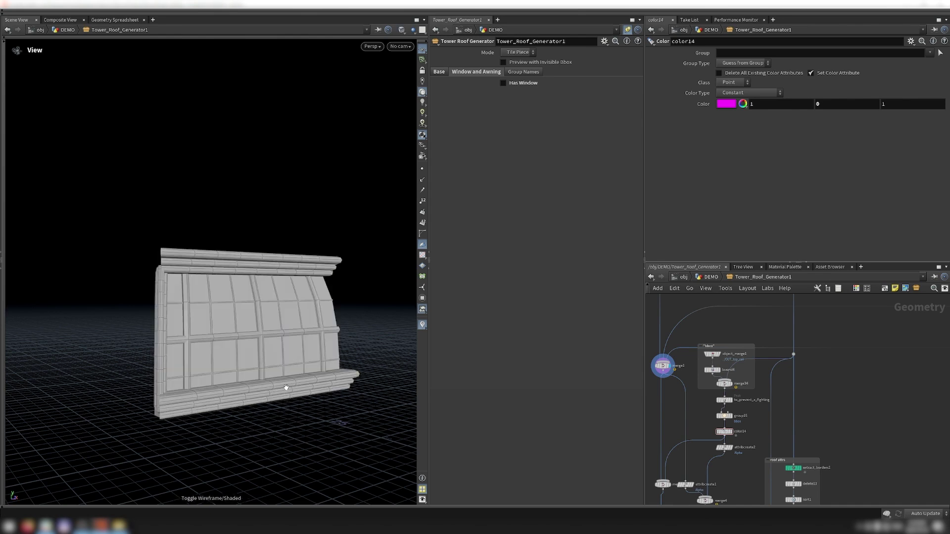
key("shift+w")
scroll(735, 419, "up", 1)
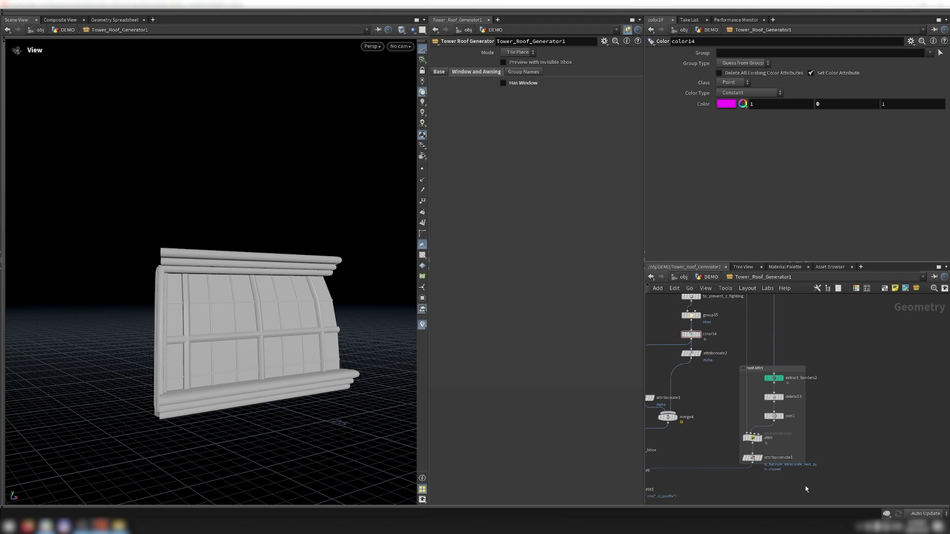
Step: Switch the Bottom Edge Shape and return it to Flat, and set the Number of Roof Sides to 5
left_click(514, 192)
left_click(512, 200)
left_click(515, 192)
left_click(509, 210)
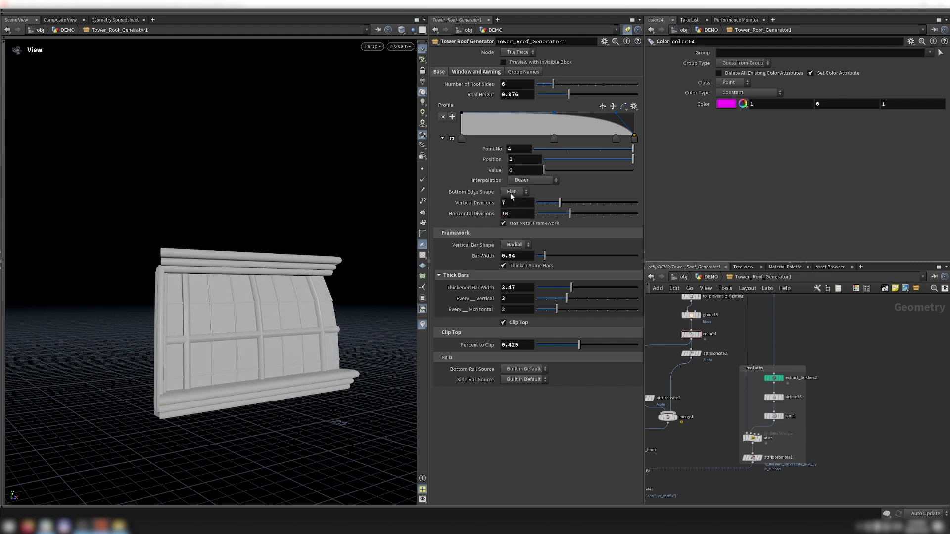
mouse_move(553, 84)
left_mouse_down()
mouse_move(564, 85)
mouse_move(536, 85)
mouse_move(577, 86)
mouse_move(541, 86)
mouse_move(544, 100)
left_mouse_up()
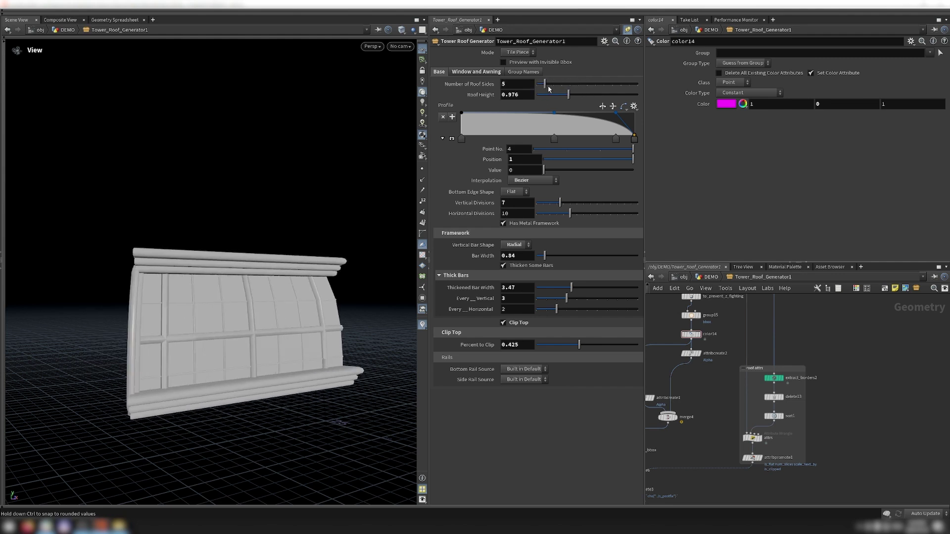
Step: Toggle Clip Top off and back on, and set Percent to Clip to 0.059 while viewing the roof piece from the side
middle_click_drag(720, 420, 722, 408)
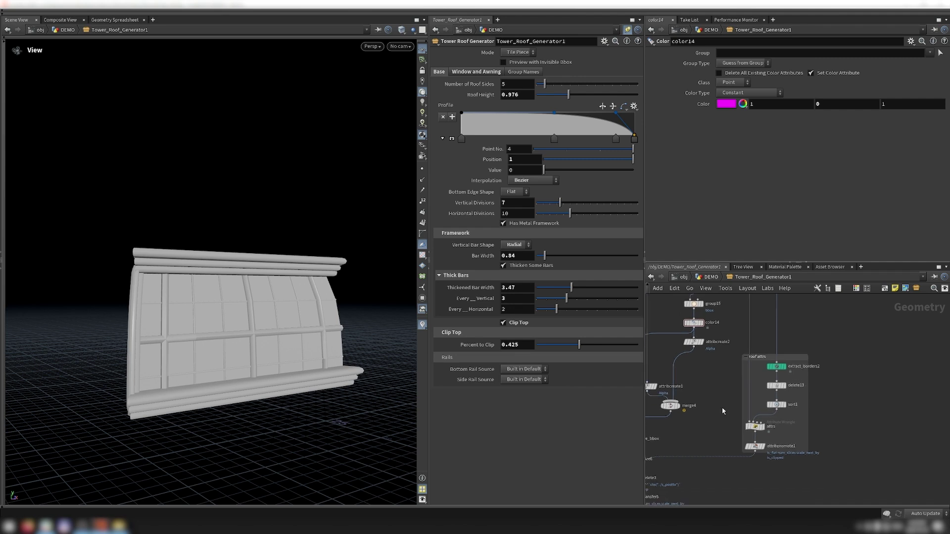
left_click(513, 326)
left_click(514, 326)
left_click_drag(317, 347, 334, 361)
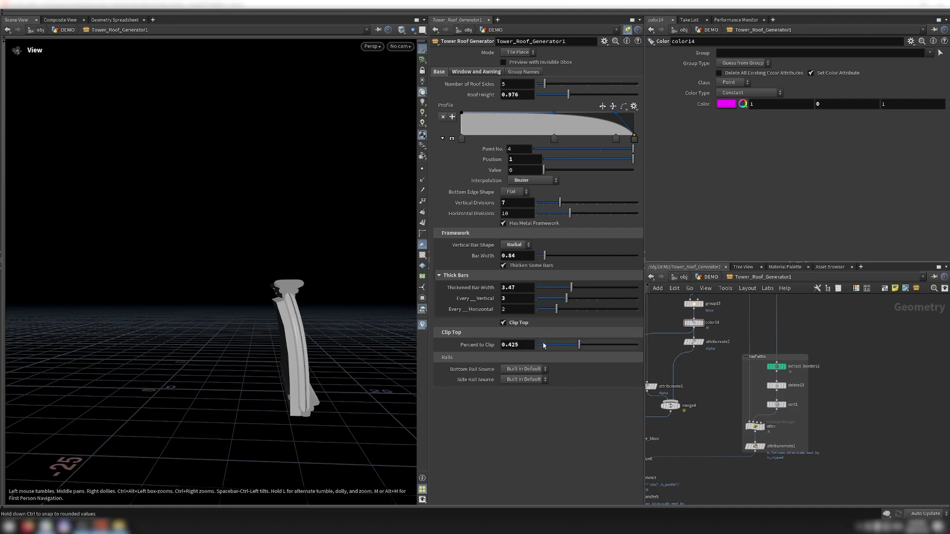
left_click_drag(580, 345, 542, 346)
left_click_drag(346, 317, 316, 317)
Step: Show the attrs wrangle in the roof attrs network and highlight the VEX code that calculates scale_next_by
scroll(806, 364, "up", 2)
left_click(747, 439)
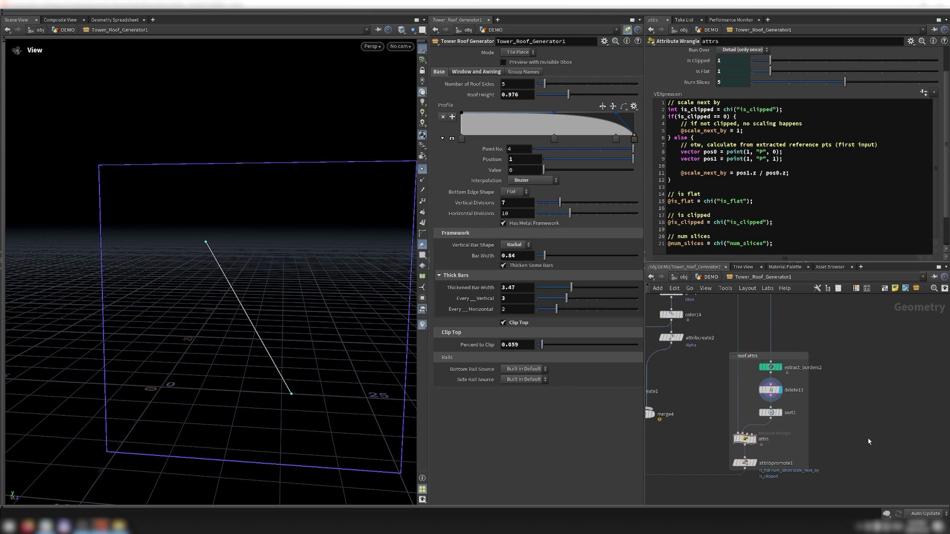
scroll(868, 438, "down", 2)
left_click(741, 185)
left_click_drag(746, 183, 655, 101)
scroll(782, 369, "up", 1)
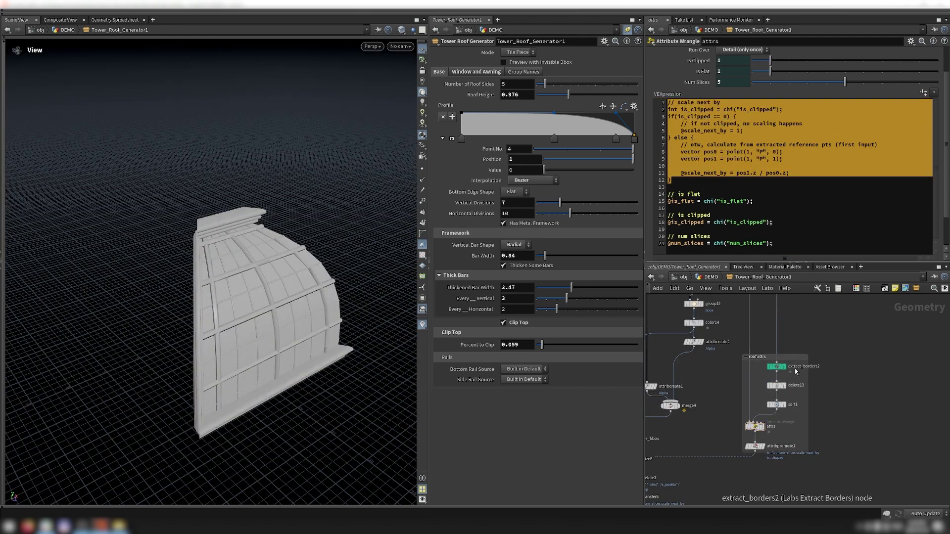
Step: Display extract_borders2 and delete13 in turn, and check the extracted reference points against the code in attrs
left_click(776, 386)
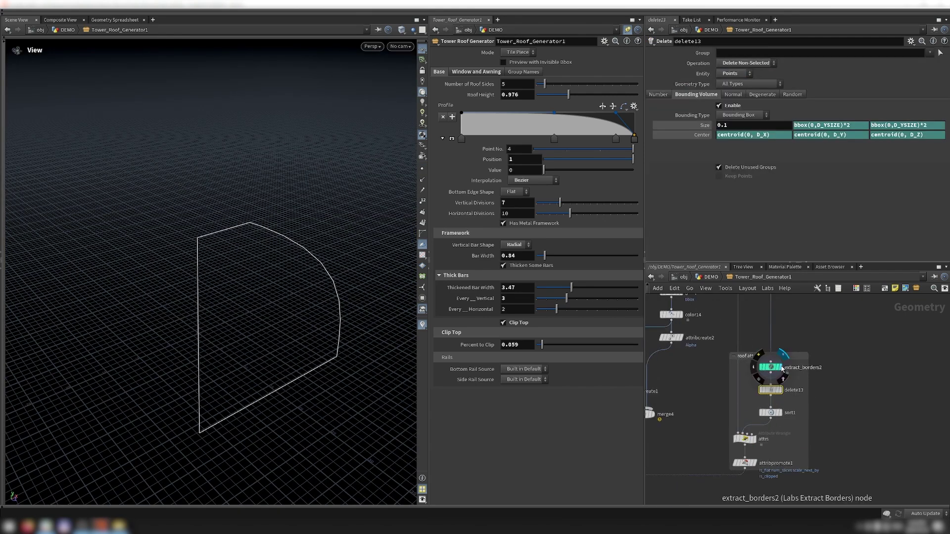
left_click(782, 369)
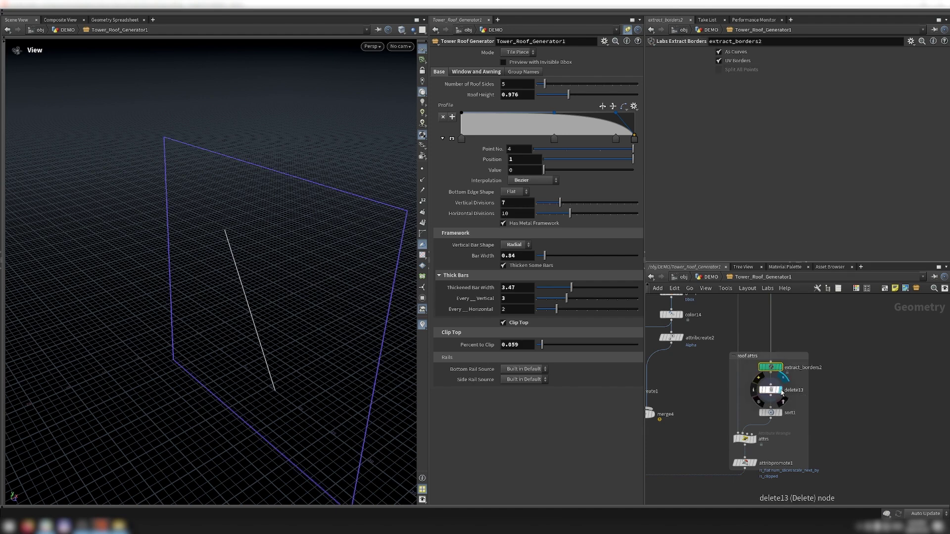
left_click(781, 390)
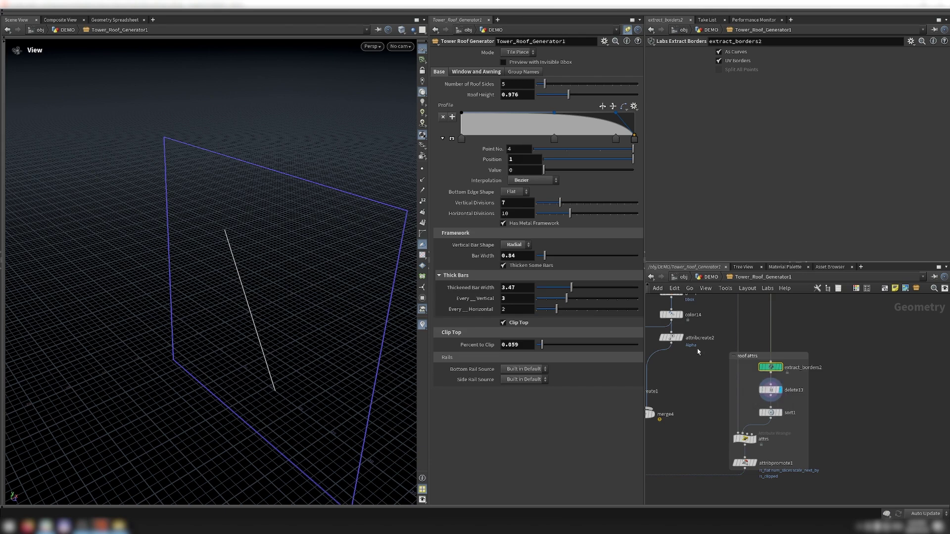
left_click(745, 438)
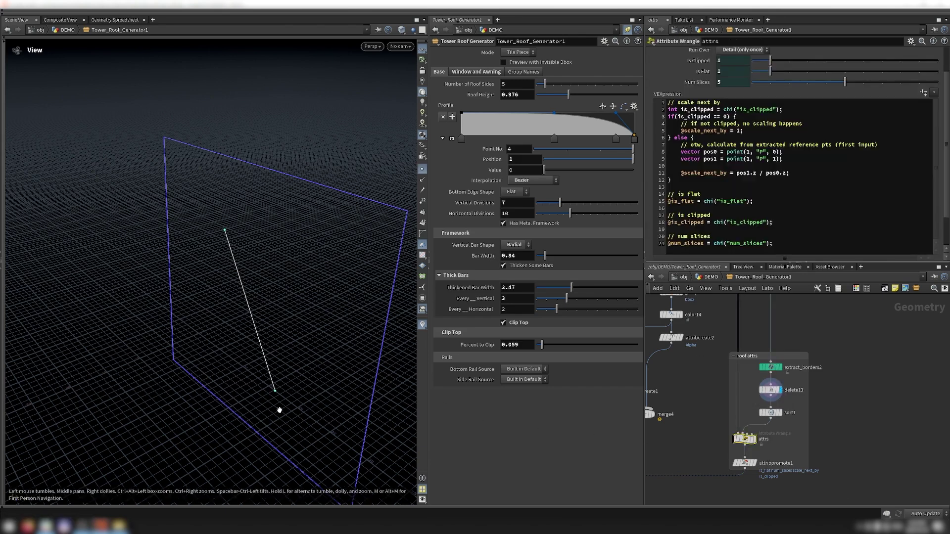
left_click_drag(287, 404, 867, 440)
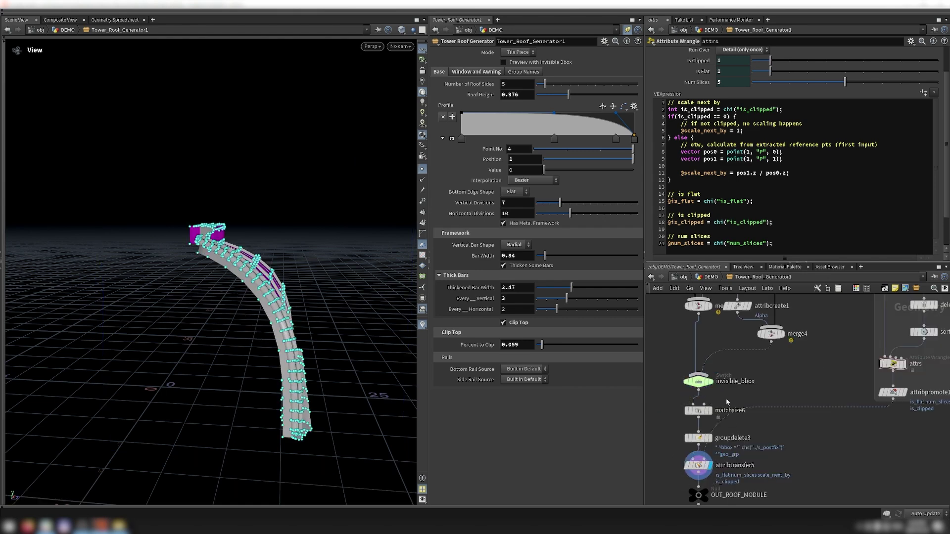
Step: Follow the roof network down from invisible_bbox and display OUT_ROOF_MODULE to examine the finished roof module
scroll(716, 469, "down", 2)
scroll(714, 447, "up", 3)
left_click(714, 448)
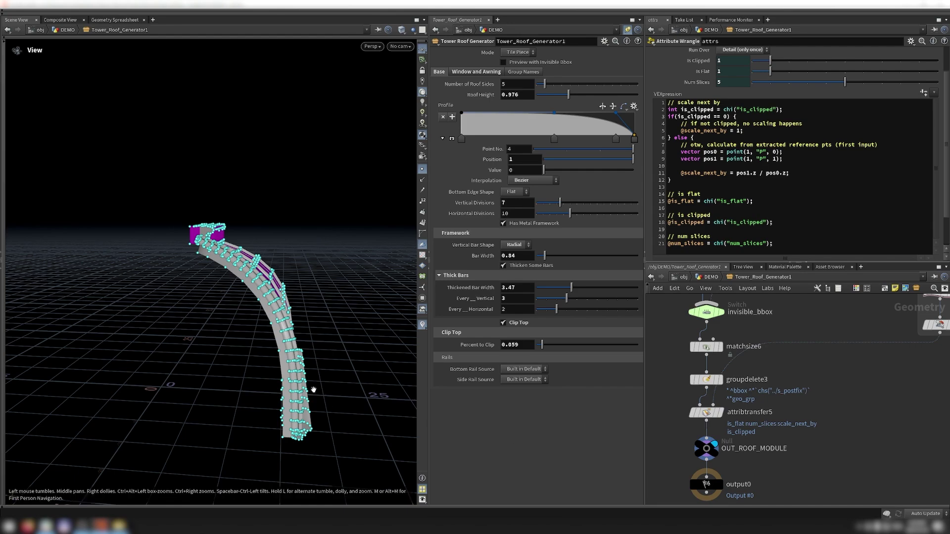
left_click_drag(310, 388, 258, 392)
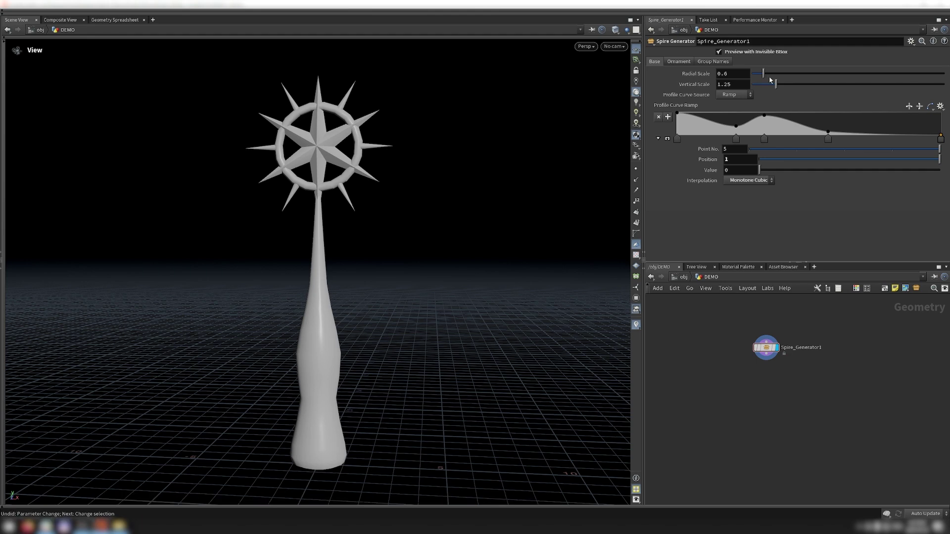
Step: Move the Spire Generator's third profile ramp point to position about 0.33 and try adjusting the Vertical Scale
left_click_drag(768, 140, 766, 140)
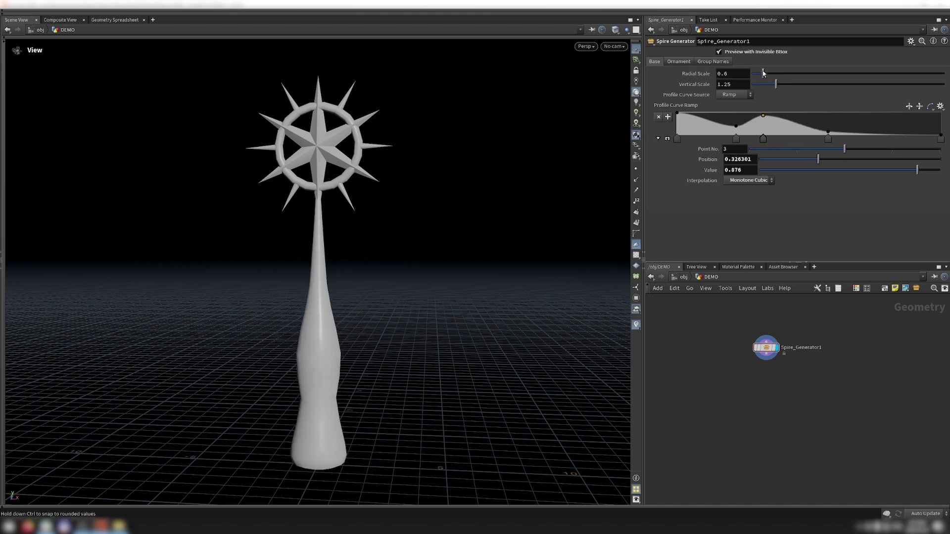
mouse_move(776, 84)
left_mouse_down()
mouse_move(787, 86)
mouse_move(774, 85)
left_mouse_up()
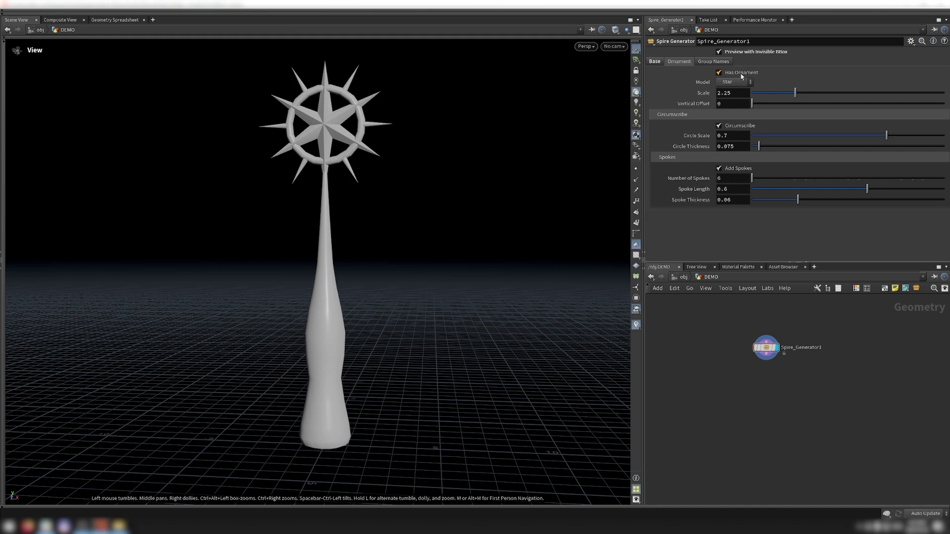
Step: Toggle Has Ornament, Circumscribe and Add Spokes off and back on, and open the ornament's Model options
left_click(742, 75)
left_click(741, 74)
left_click(720, 126)
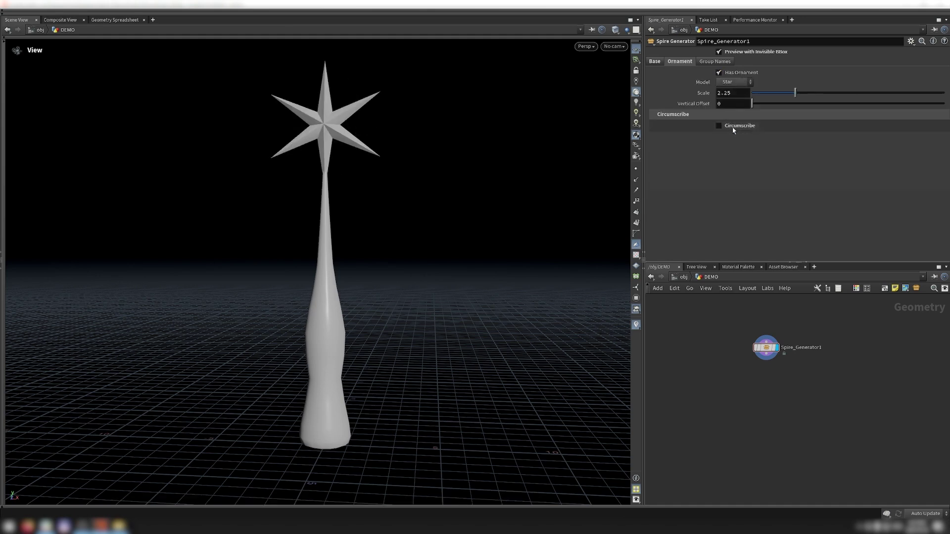
left_click(727, 126)
left_click(734, 171)
left_click(733, 171)
left_click(735, 82)
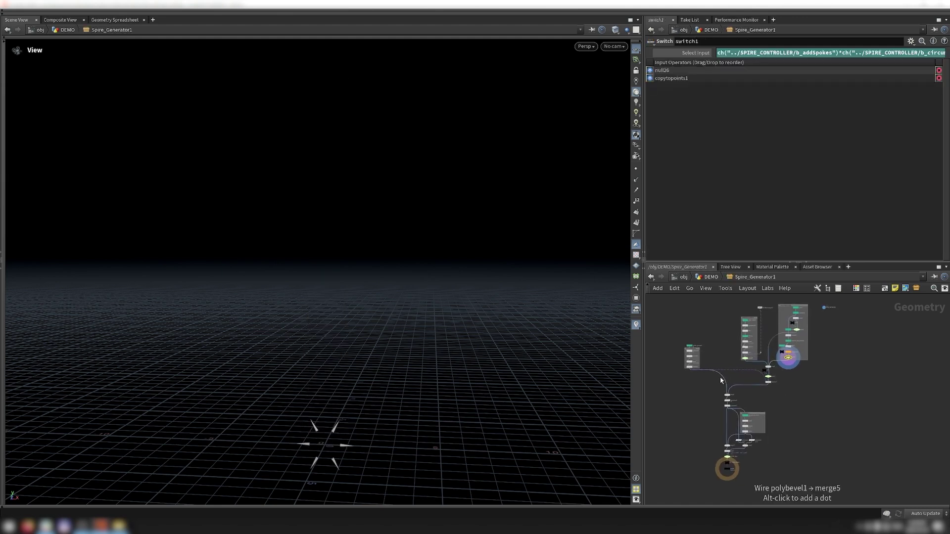
Step: Inside Spire_Generator1, display the revolved base, complete ornament, star, spokes and circle in turn to examine each part
left_click(678, 363)
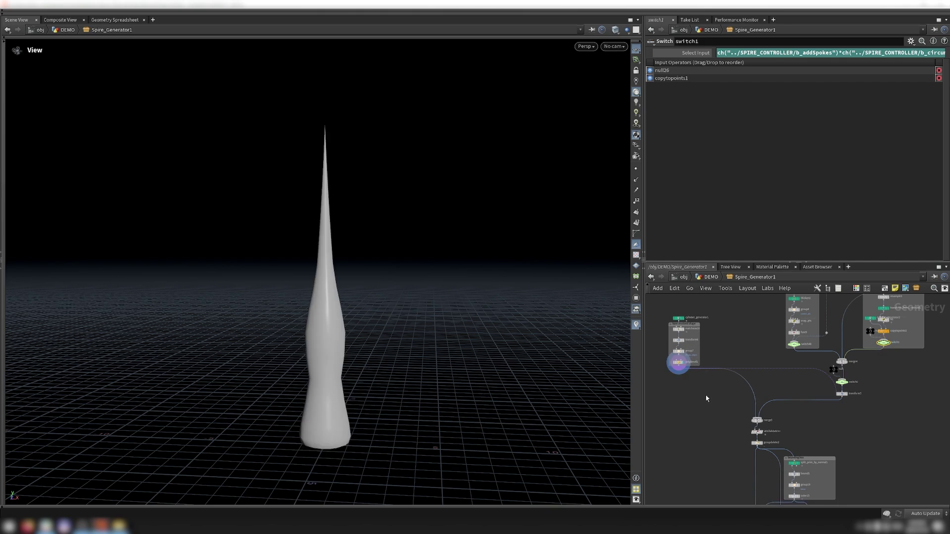
left_click(851, 385)
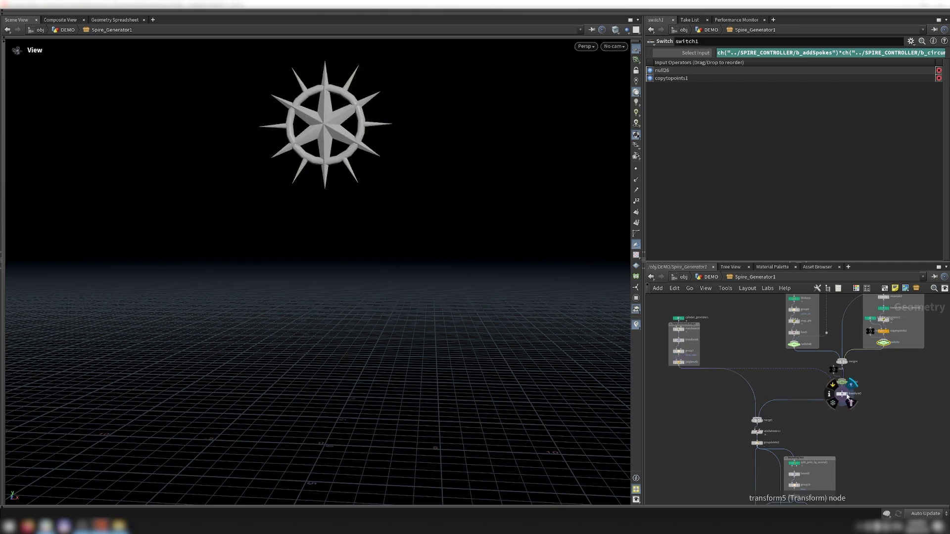
scroll(816, 385, "up", 2)
left_click(793, 371)
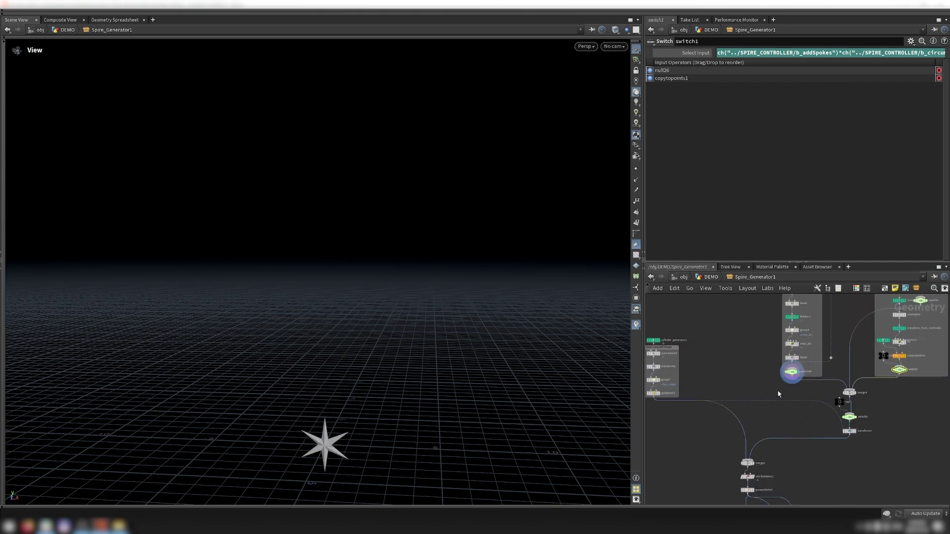
middle_click_drag(774, 396, 705, 408)
left_click(830, 382)
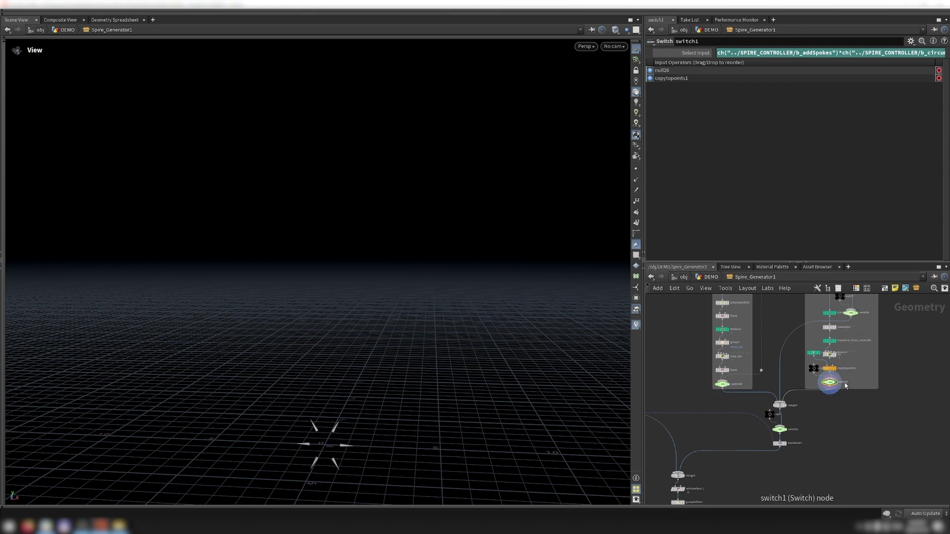
left_click(856, 313)
scroll(775, 382, "down", 5)
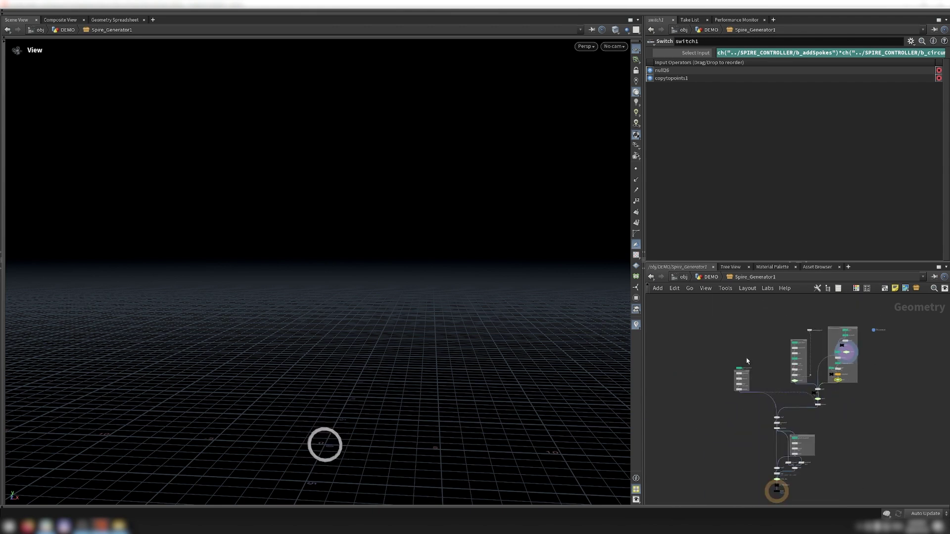
Step: Compare cylinder_generator1 with the beveled result of polybevel1, and show the cylinder generator's Curve Ramp settings
scroll(738, 369, "up", 5)
left_click(752, 371)
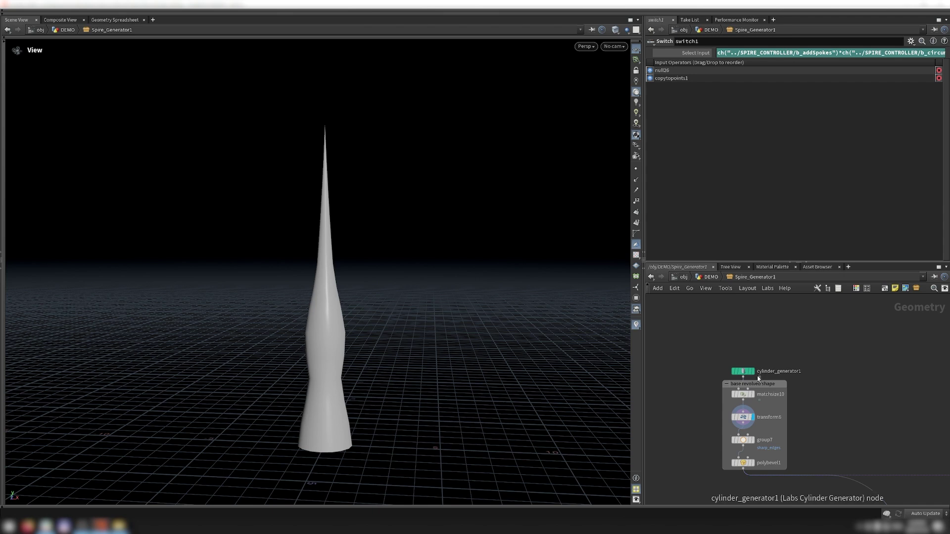
left_click(754, 372)
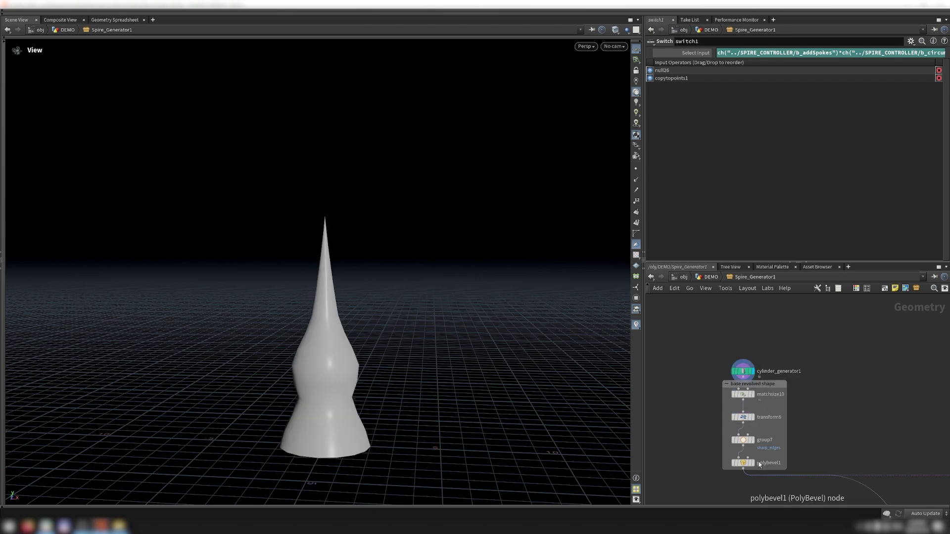
left_click(756, 463)
left_click(743, 372)
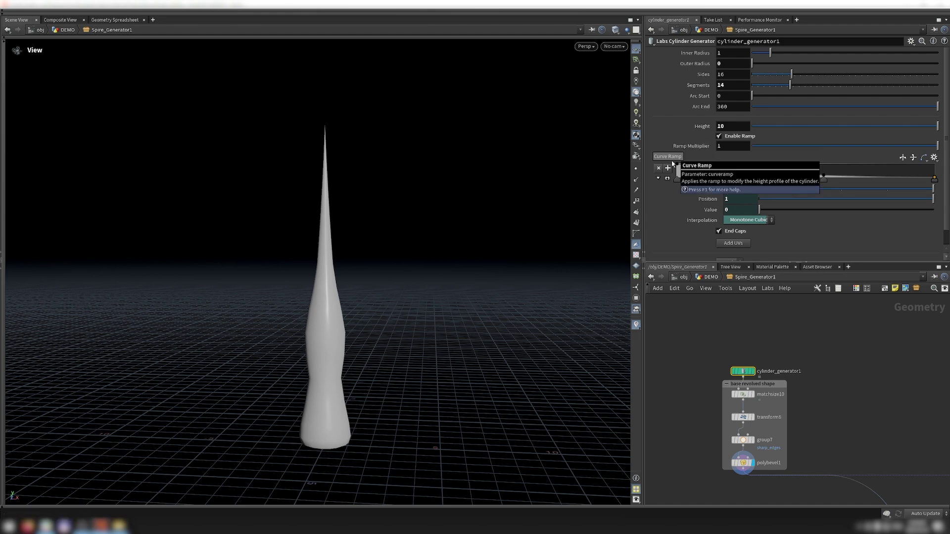
Step: Display groupdelete2, split_prim_by_normal1 and bound1 in turn to examine how the spire's bounding box is derived
middle_click_drag(742, 485, 785, 313)
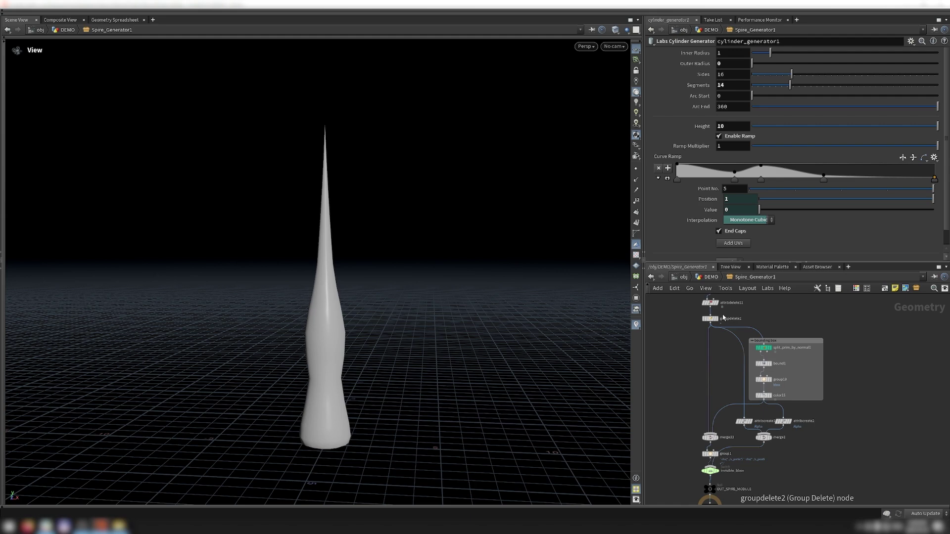
left_click(717, 318)
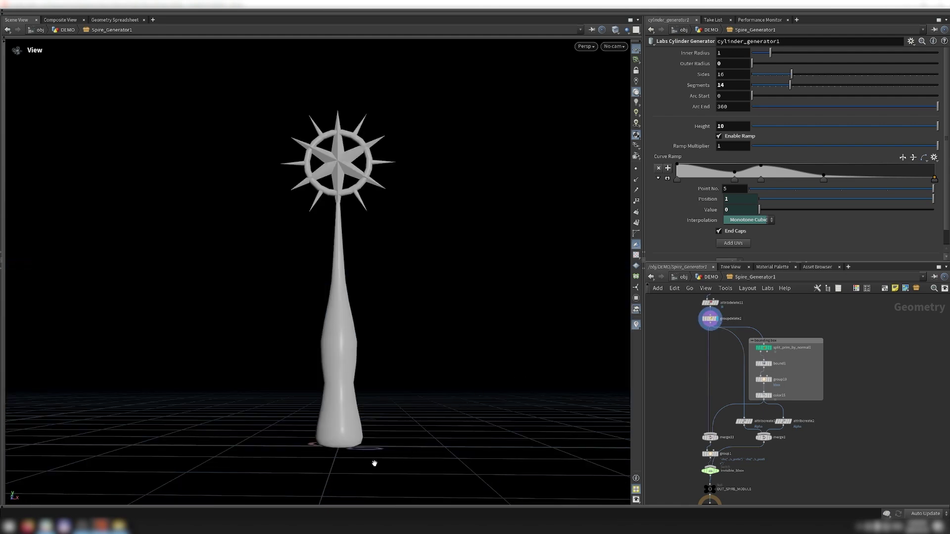
scroll(340, 460, "up", 10)
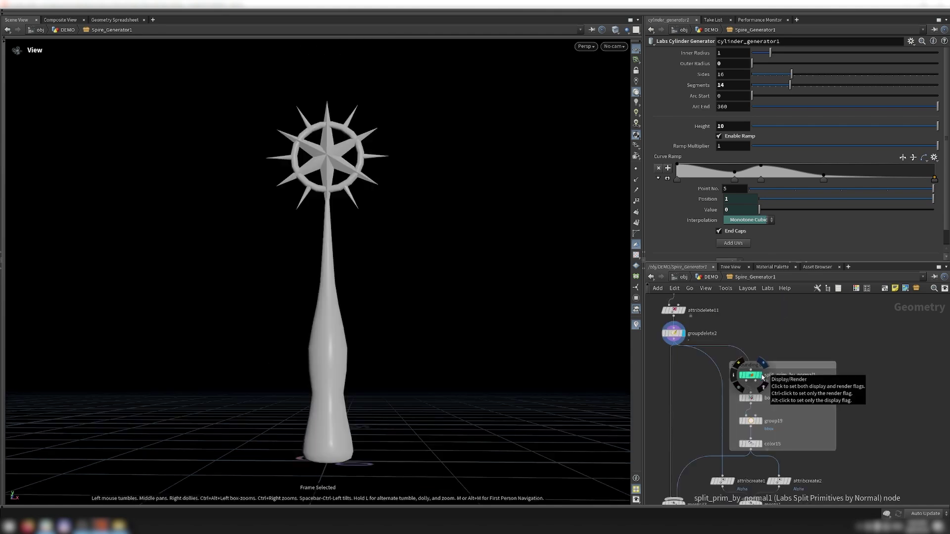
left_click(762, 376)
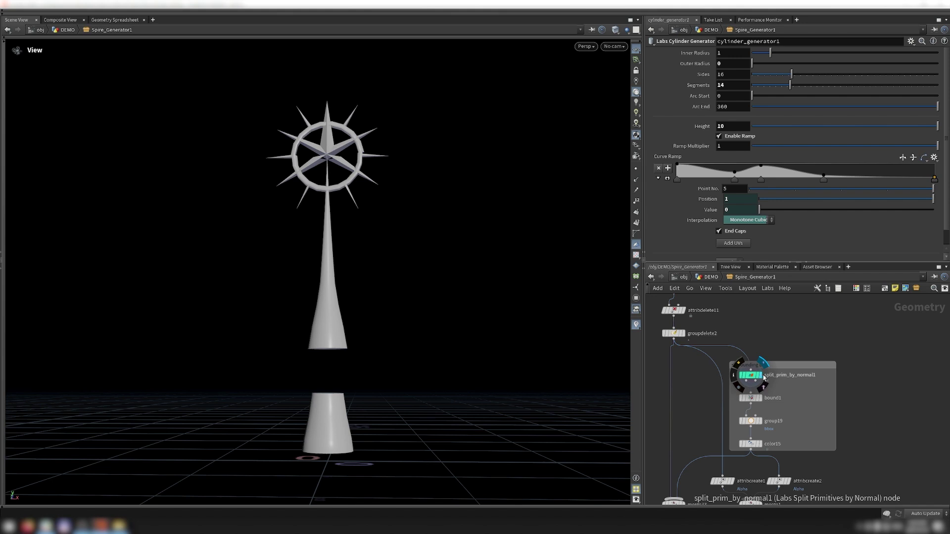
left_click(761, 397)
left_click(685, 345)
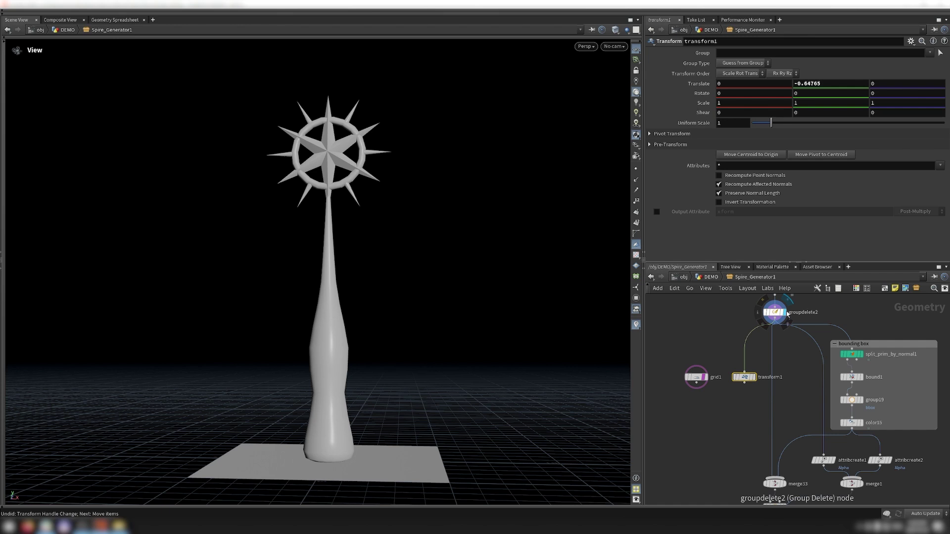
Step: Switch the display between groupdelete2 and transform1 to compare the spire's vertical placement against grid1, undoing the display changes
key("ctrl+z")
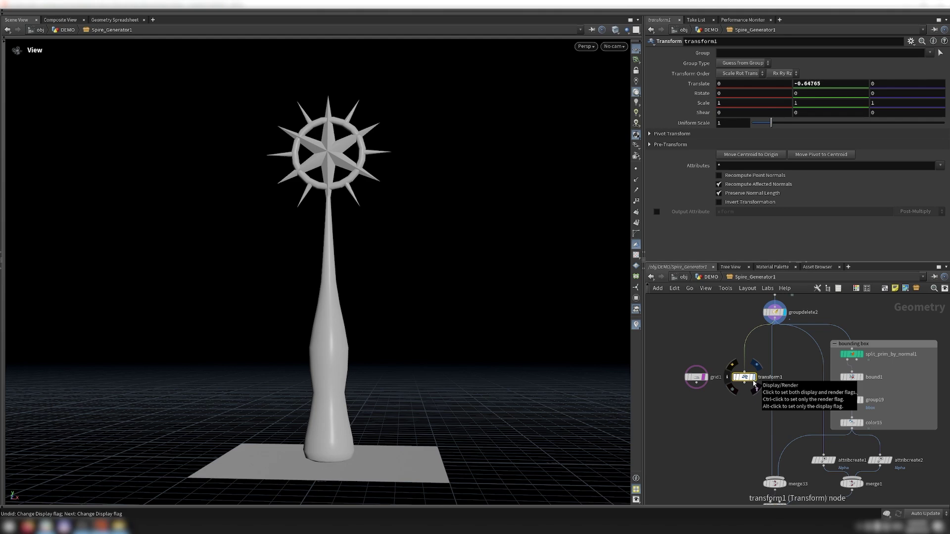
left_click(754, 384)
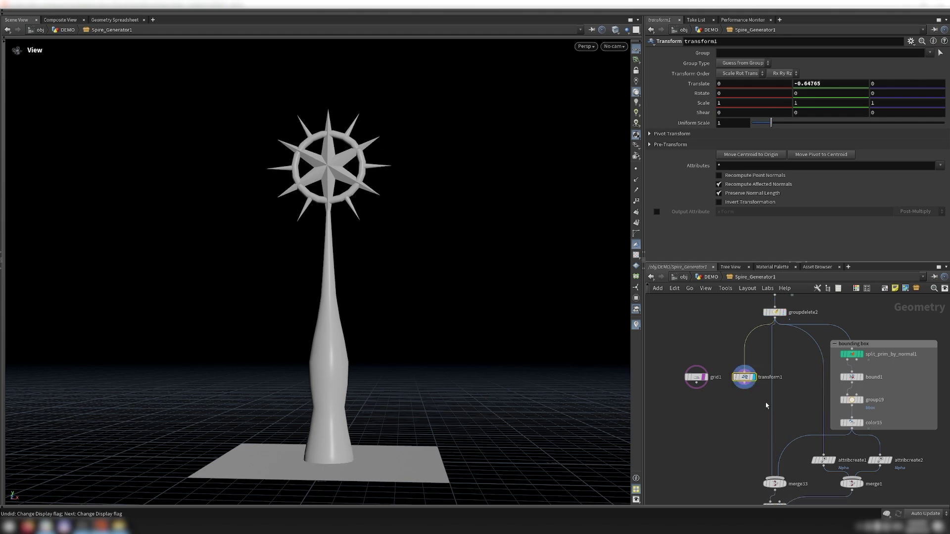
key("ctrl+z")
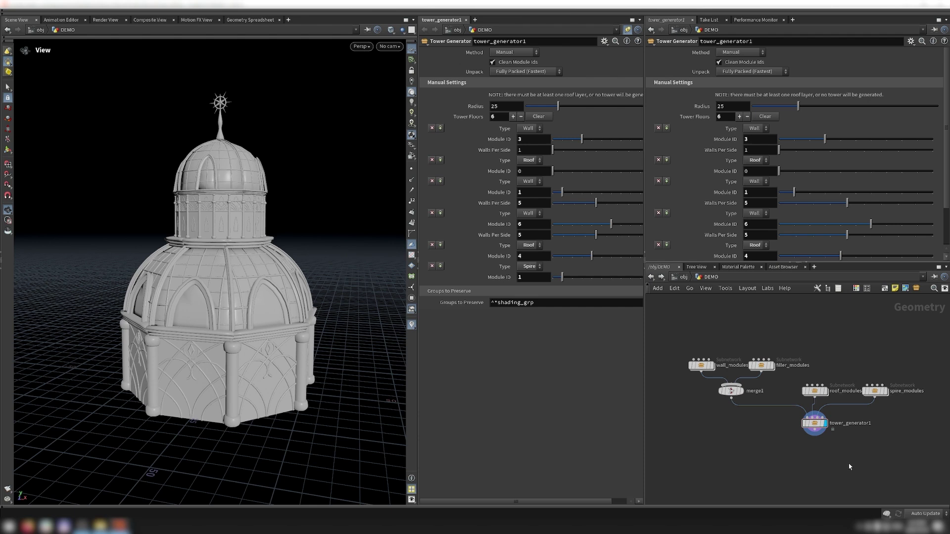
Step: Open tower_generator1's network and examine its two main node sections and the input boxes for wall, filler, roof and spire modules
key("i")
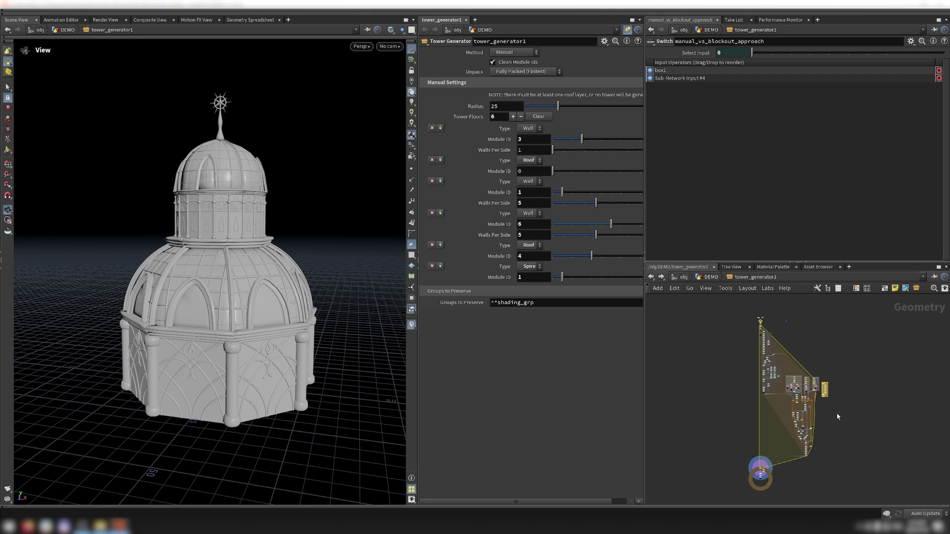
left_click_drag(738, 317, 783, 405)
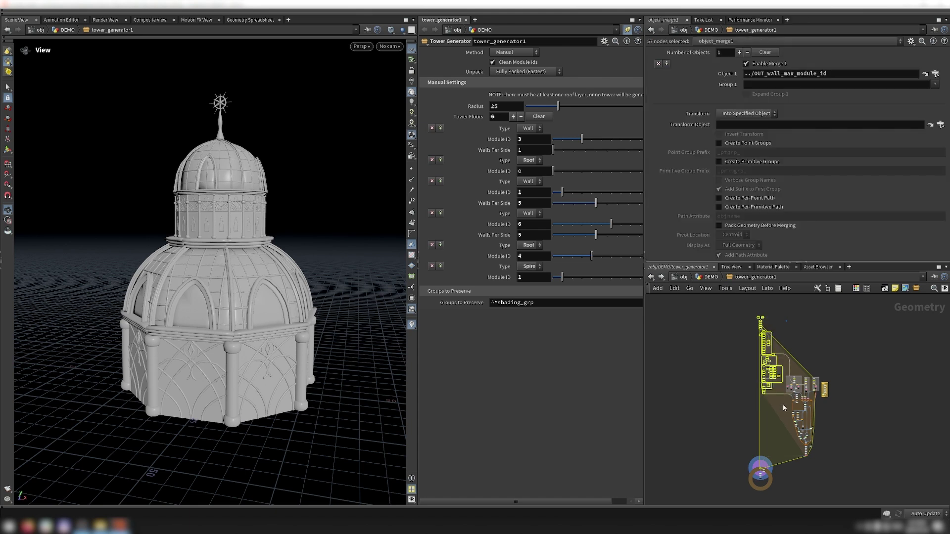
left_click_drag(857, 469, 784, 370)
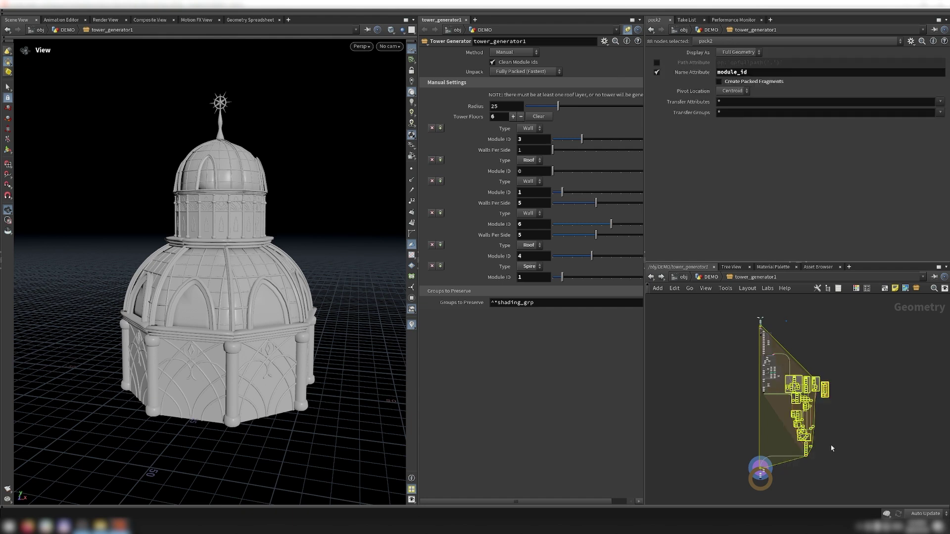
key("f")
left_click_drag(660, 323, 837, 426)
left_click(741, 338)
left_click(781, 344)
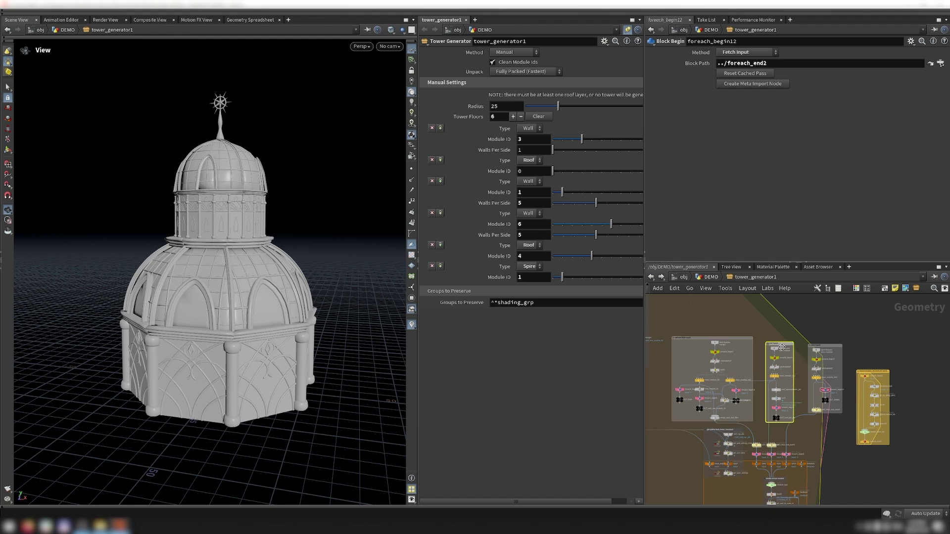
left_click(818, 345)
left_click(802, 330)
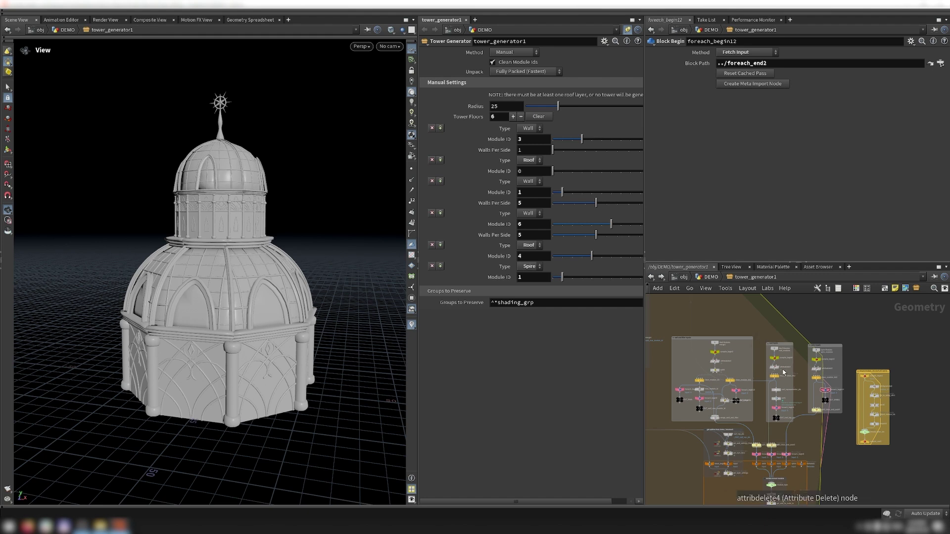
Step: Trace clean_module_ids2 to its compiled block and inspect the should_clean_ids switch against the Clean Module Ids option
scroll(784, 372, "up", 5)
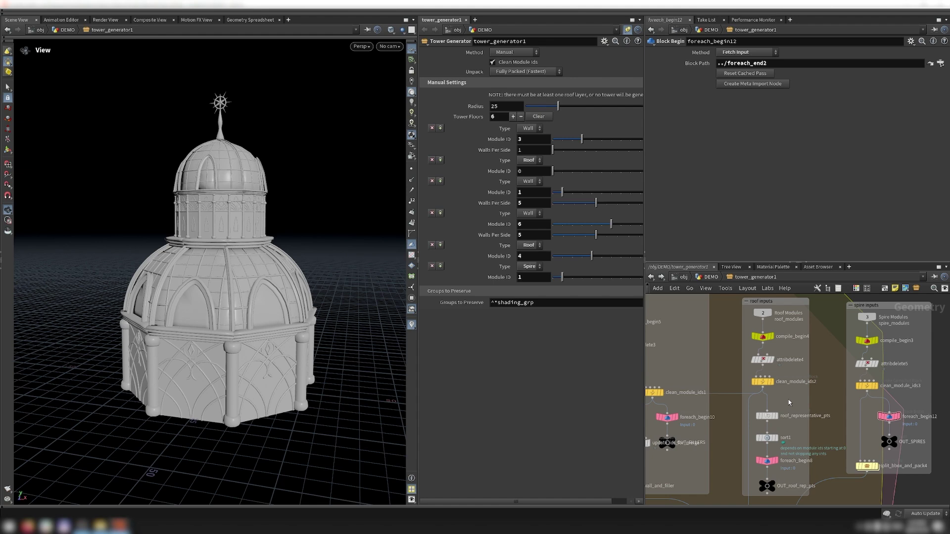
left_click(762, 382)
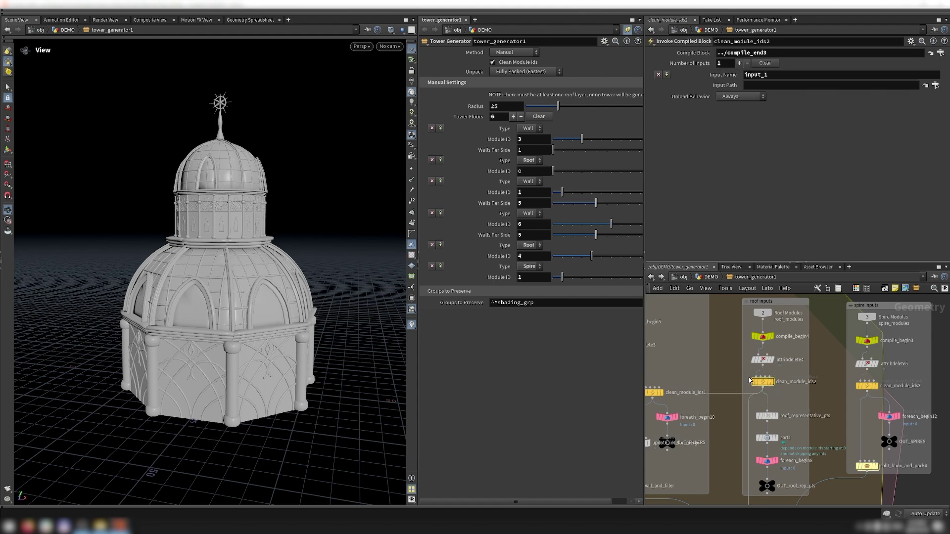
scroll(754, 382, "down", 5)
left_click(836, 405)
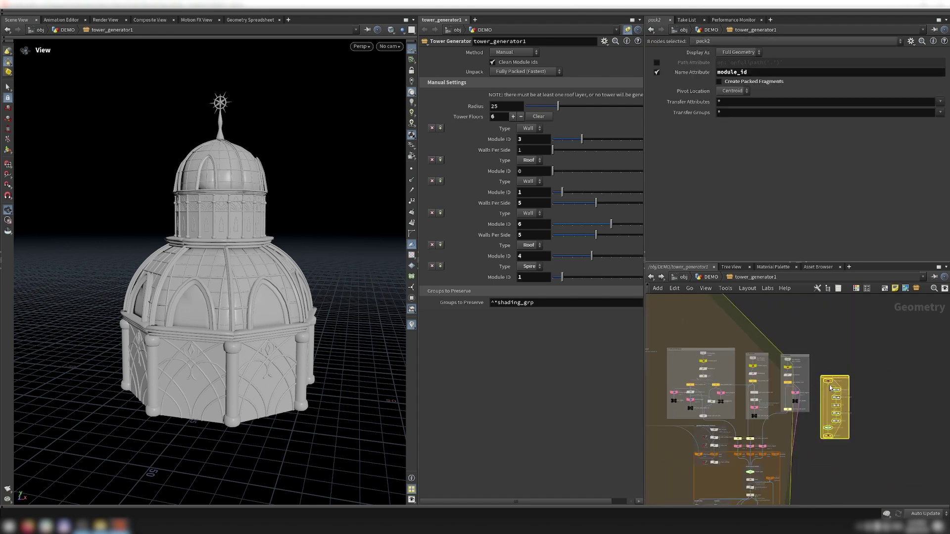
scroll(867, 412, "up", 5)
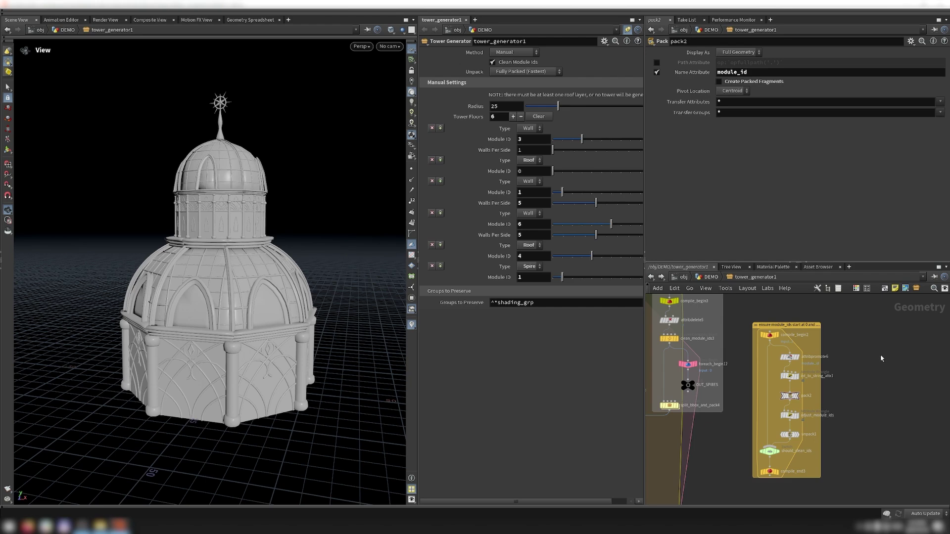
left_click(769, 451)
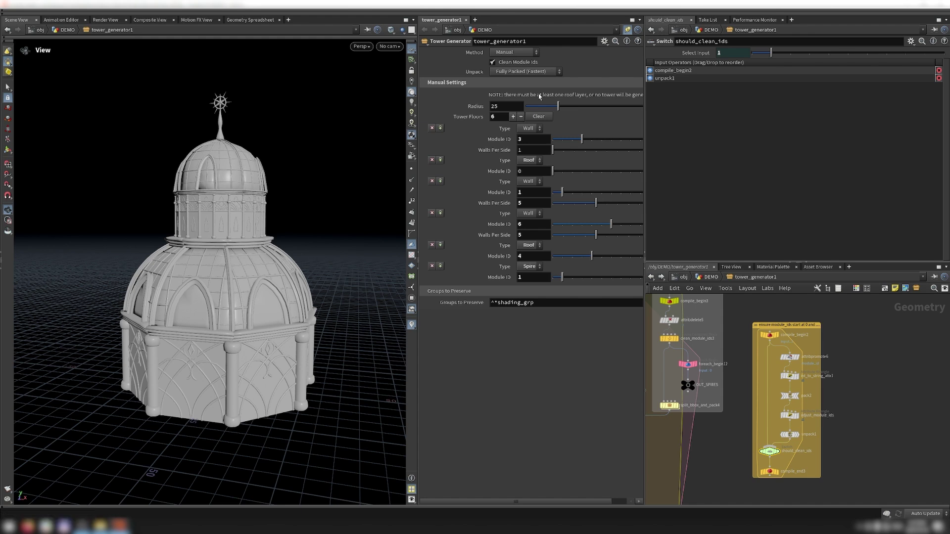
mouse_move(508, 64)
Step: Inside split_bbox_and_pack5, display the bounding shape, roof surface and the two side branches in turn, and return to tower_generator1
middle_click_drag(590, 446, 780, 439)
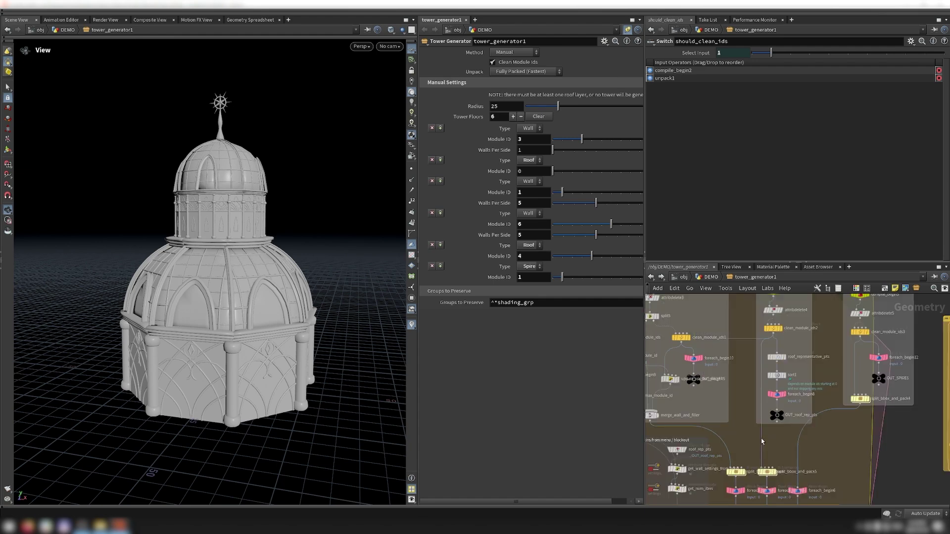
double_click(769, 473)
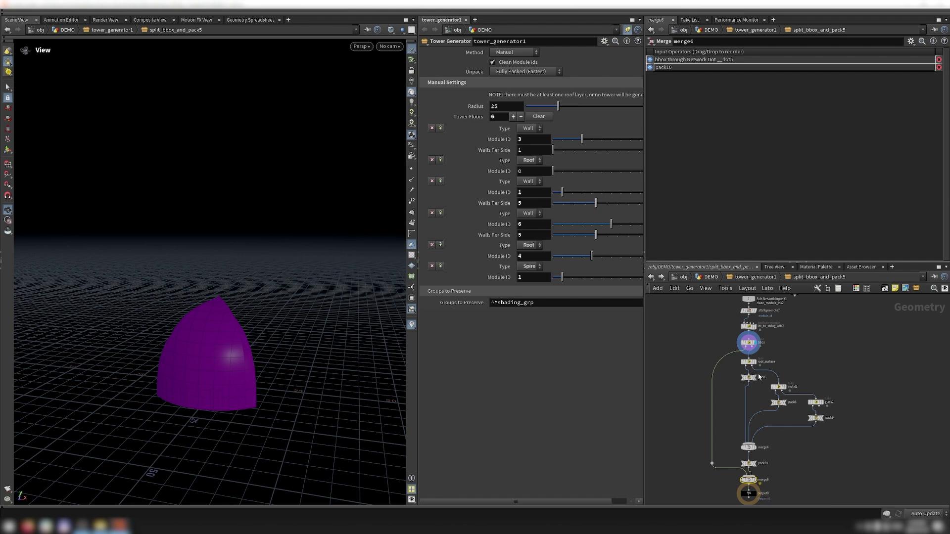
left_click(759, 352)
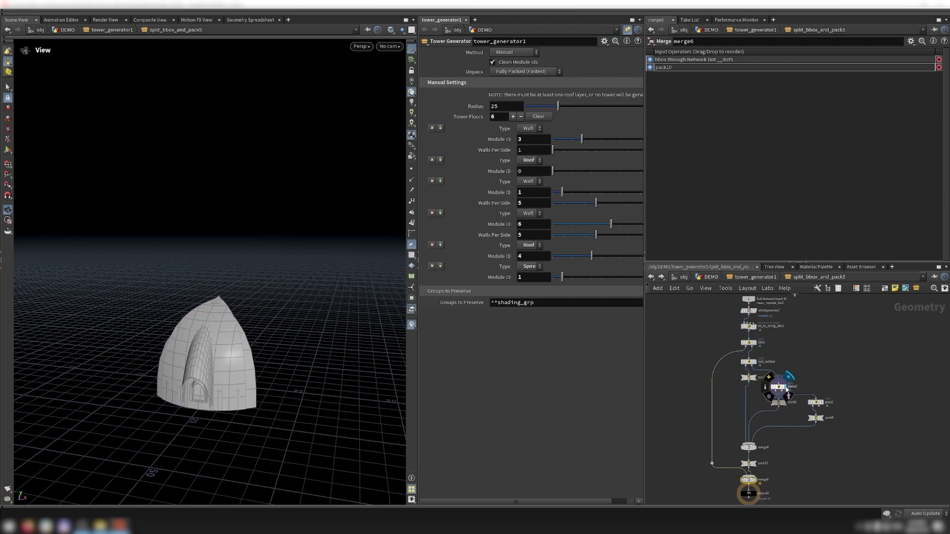
left_click(783, 386)
left_click(820, 402)
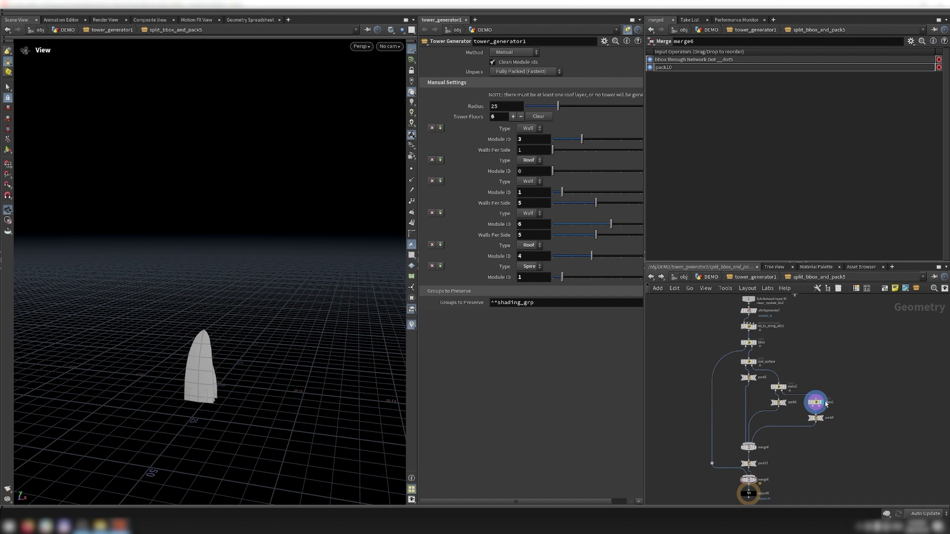
left_click(762, 278)
Step: Examine the main tower-building loop and the node group that gets settings from the menu or blockout
left_click_drag(715, 299, 793, 466)
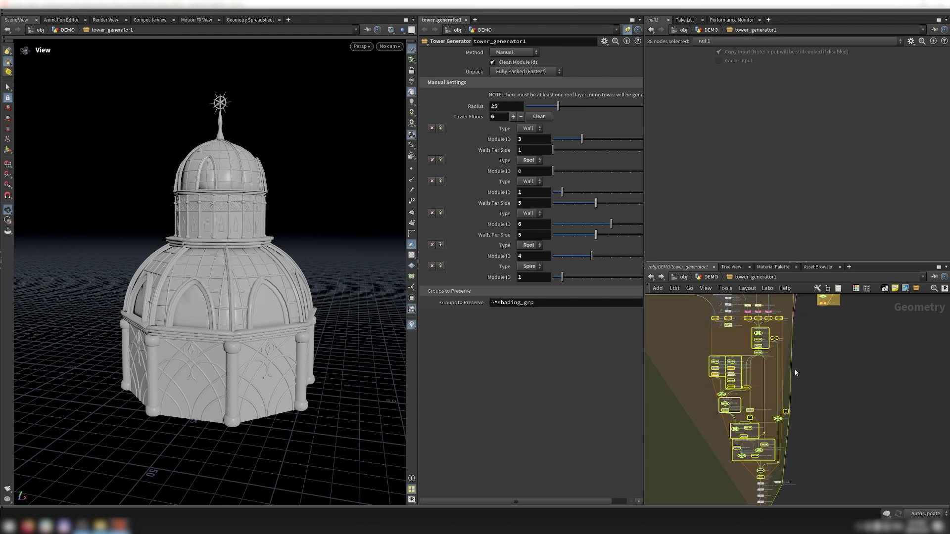
left_click(825, 392)
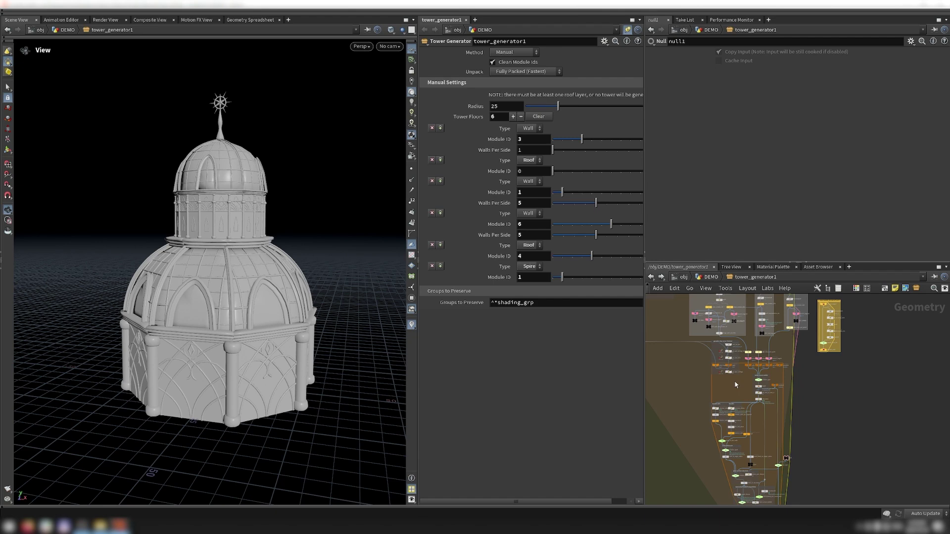
scroll(735, 381, "up", 5)
middle_click_drag(753, 398, 767, 448)
left_click_drag(778, 461, 683, 349)
left_click(878, 422)
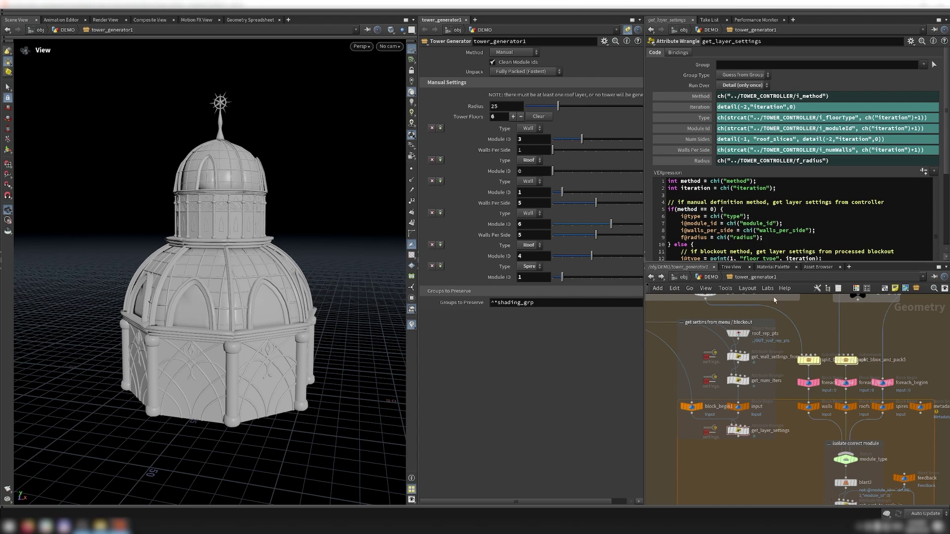
Step: Show the dependency links for spare inputs across the tower network, and hide them again
left_click(706, 288)
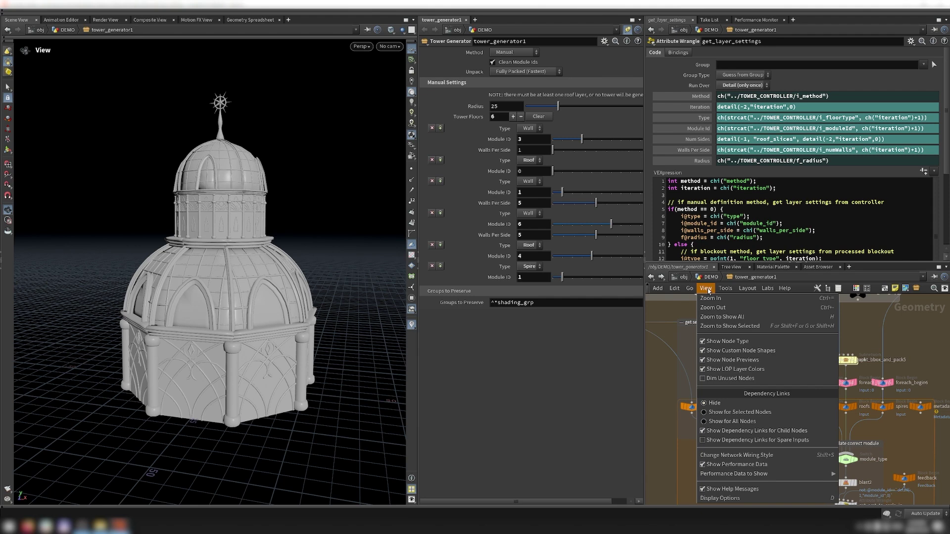
left_click(744, 424)
scroll(804, 476, "down", 5)
scroll(804, 477, "up", 5)
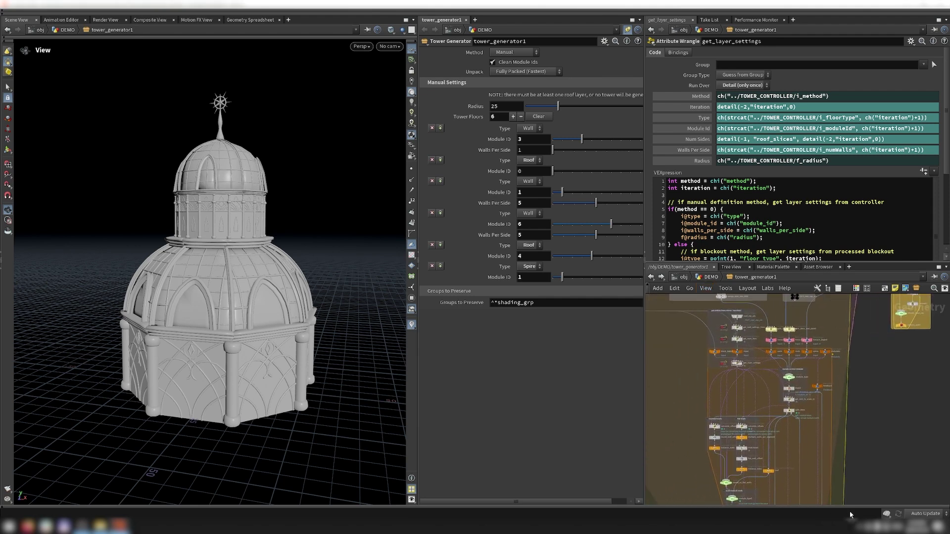
left_click(706, 287)
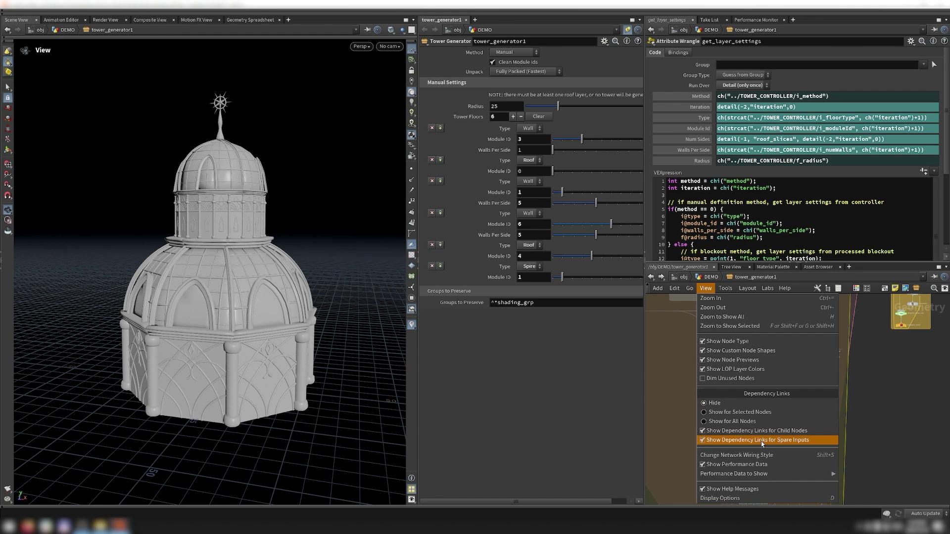
left_click(762, 440)
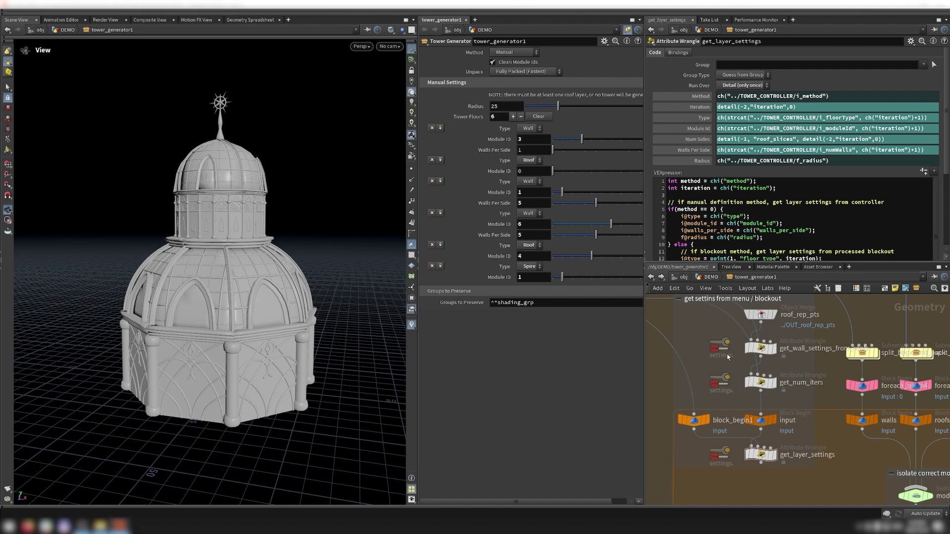
Step: Select get_wall_settings_from_roofs, try 3 walls per side on the first floor and fewer on the third, and restore both values
left_click(763, 350)
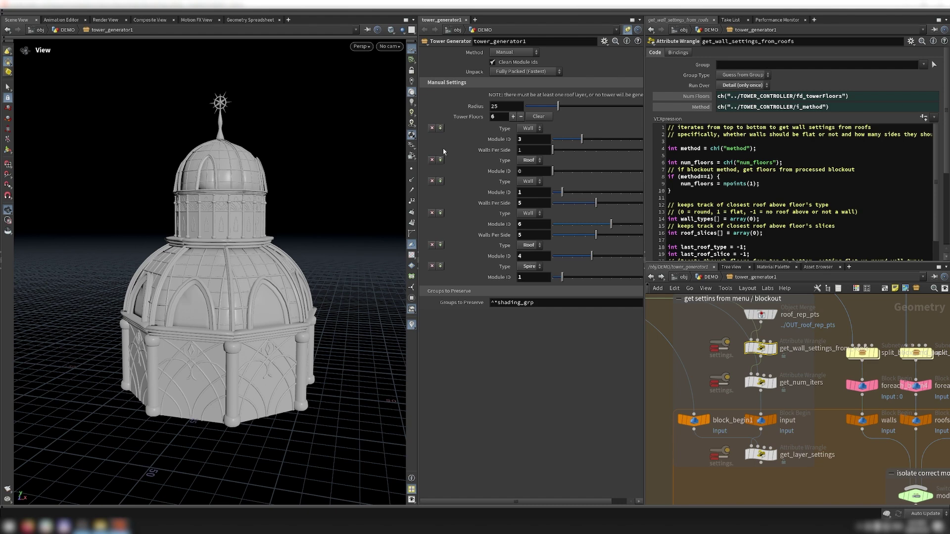
left_click_drag(554, 150, 564, 157)
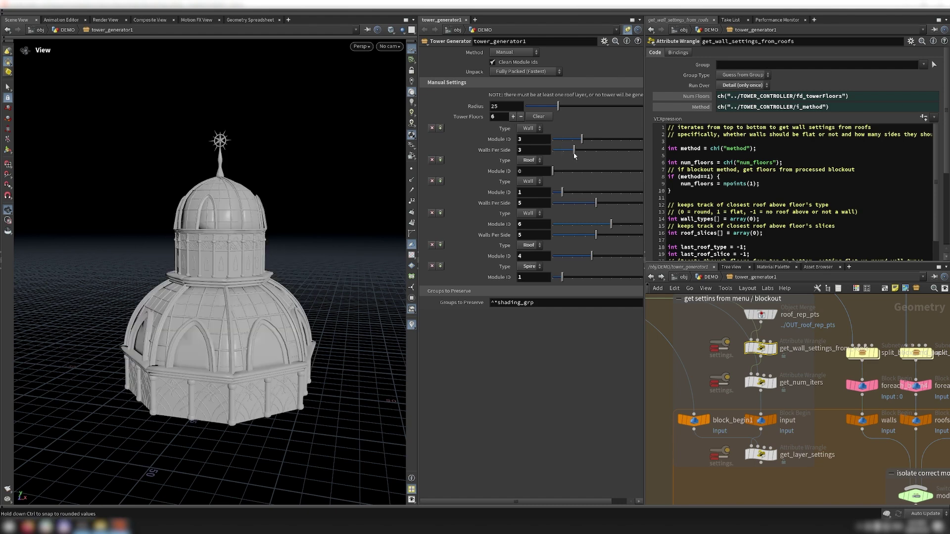
left_click_drag(563, 156, 553, 152)
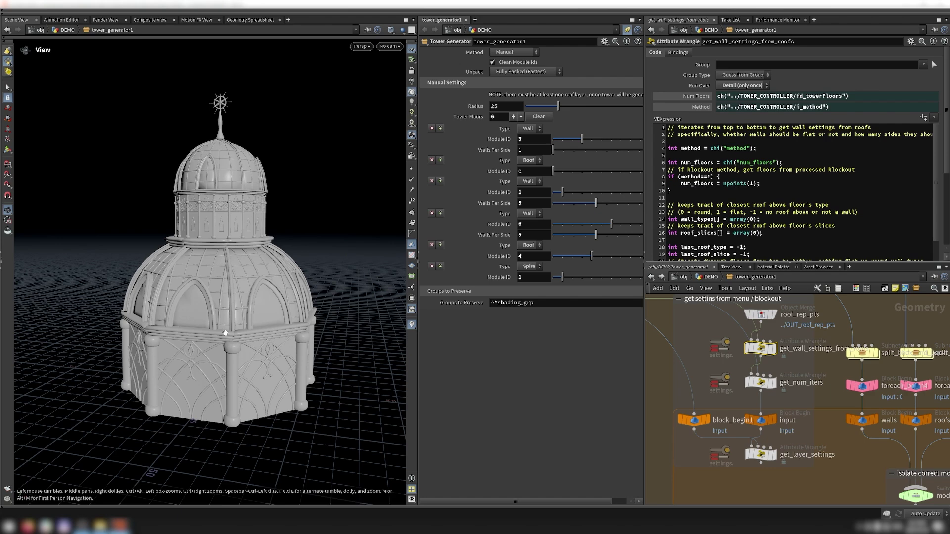
mouse_move(562, 154)
left_mouse_down()
mouse_move(572, 154)
mouse_move(553, 152)
left_mouse_up()
left_click_drag(595, 203, 575, 203)
key("ctrl+z")
Step: Read the VEX code of get_wall_settings_from_roofs down to the lines writing the wall_types and roof_slices arrays
scroll(757, 104, "down", 5)
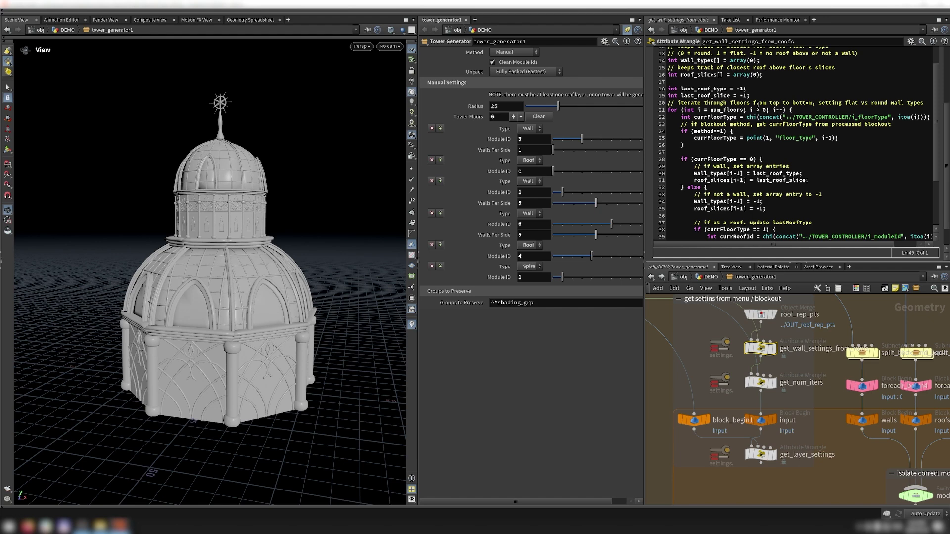
scroll(783, 210, "down", 6)
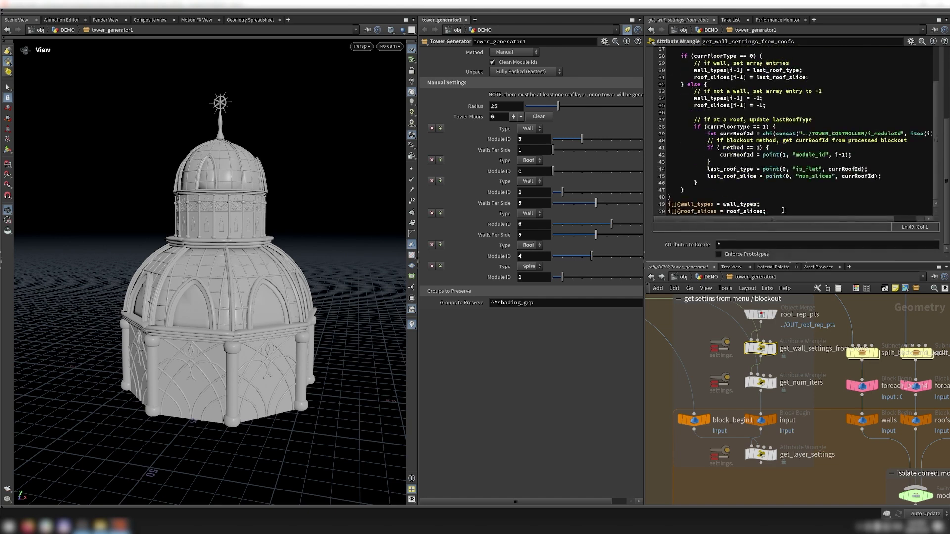
left_click_drag(784, 210, 662, 205)
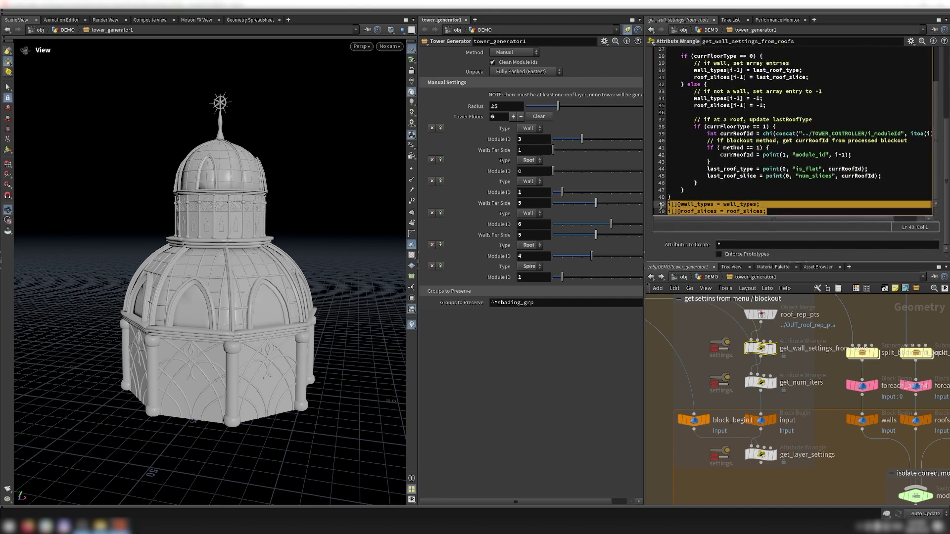
Step: Relate get_num_iters to the Tower Floors setting, and compare get_layer_settings with get_wall_settings_from_roofs
left_click(761, 382)
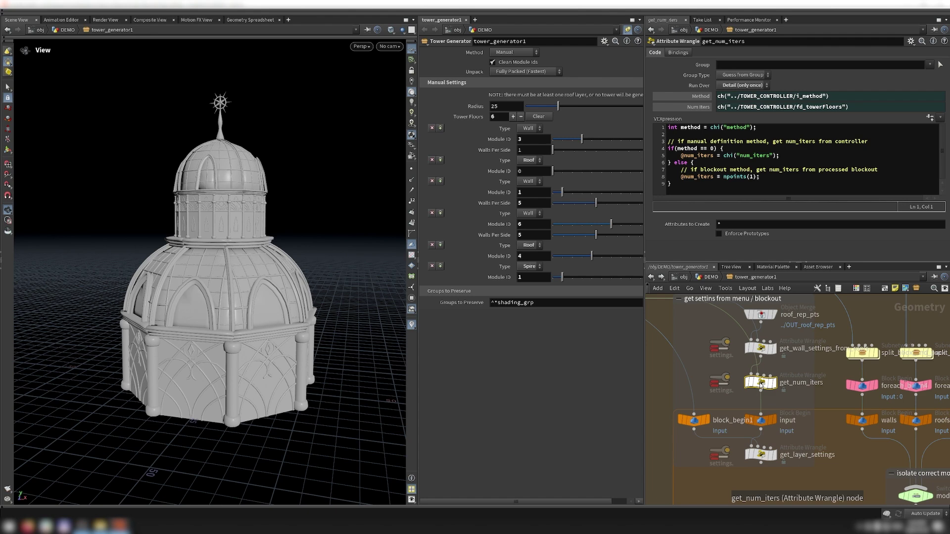
left_click(497, 117)
double_click(497, 117)
key("Return")
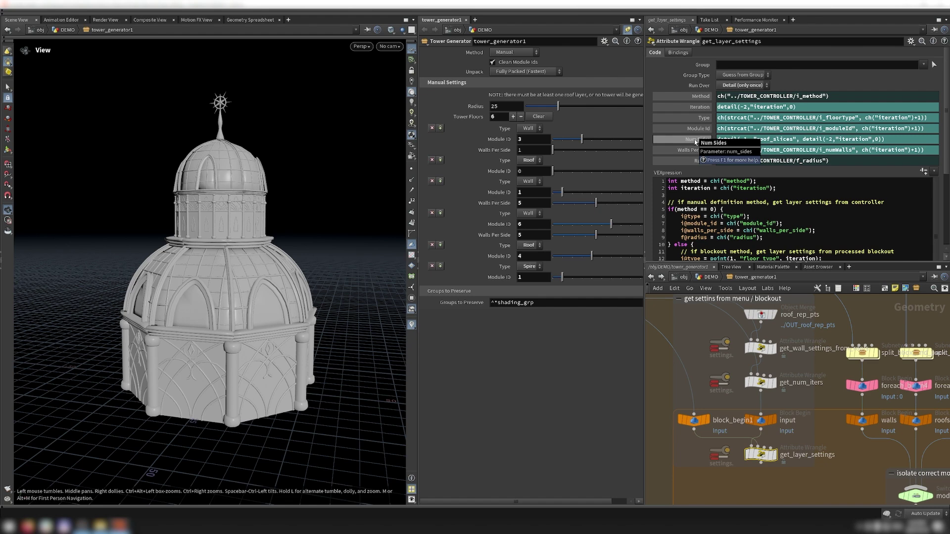
left_click(757, 348)
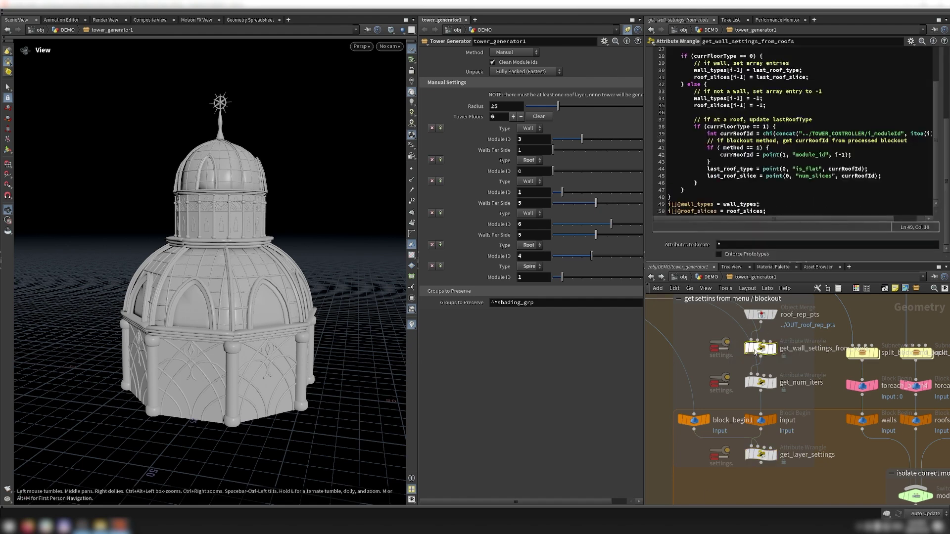
left_click(761, 455)
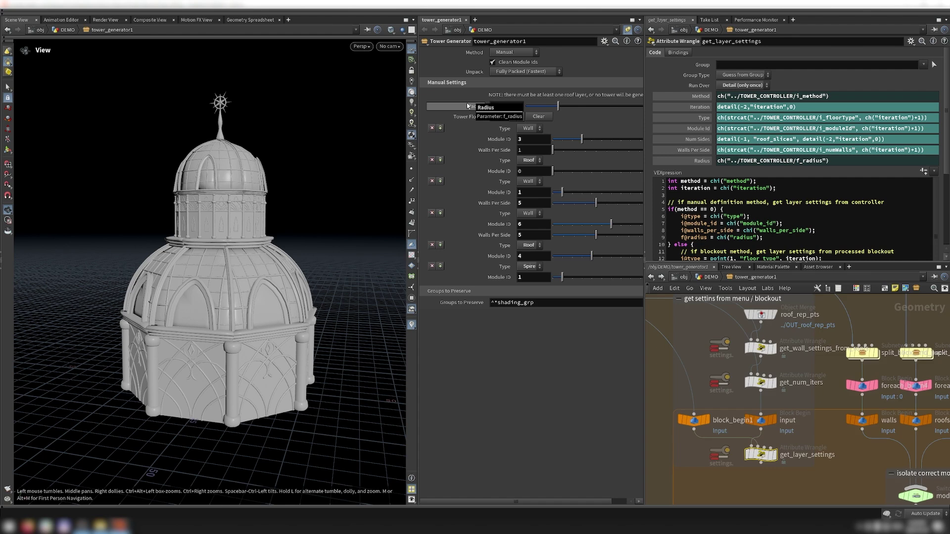
Step: Display the walls, roofs and spires input blocks of the module-building loop one after another
scroll(858, 414, "down", 6)
middle_click_drag(858, 414, 853, 387)
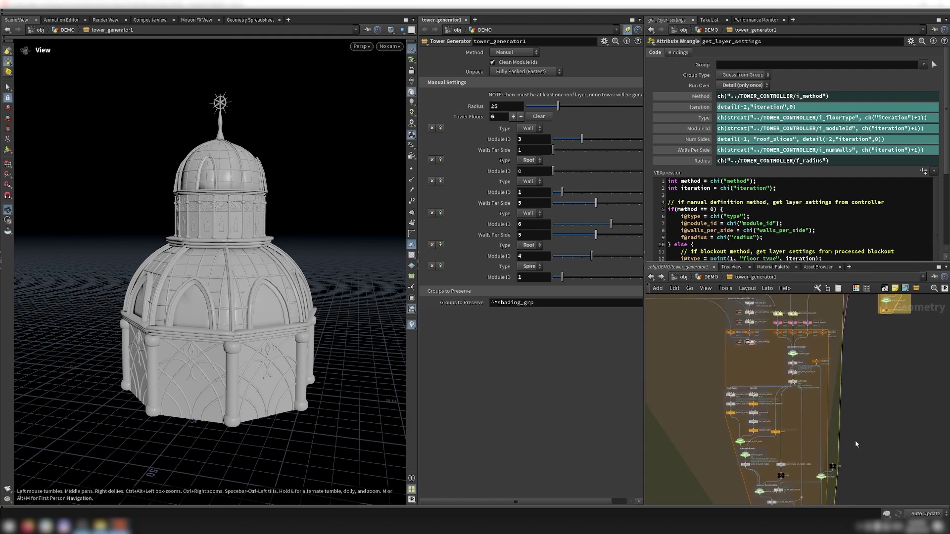
scroll(816, 396, "up", 6)
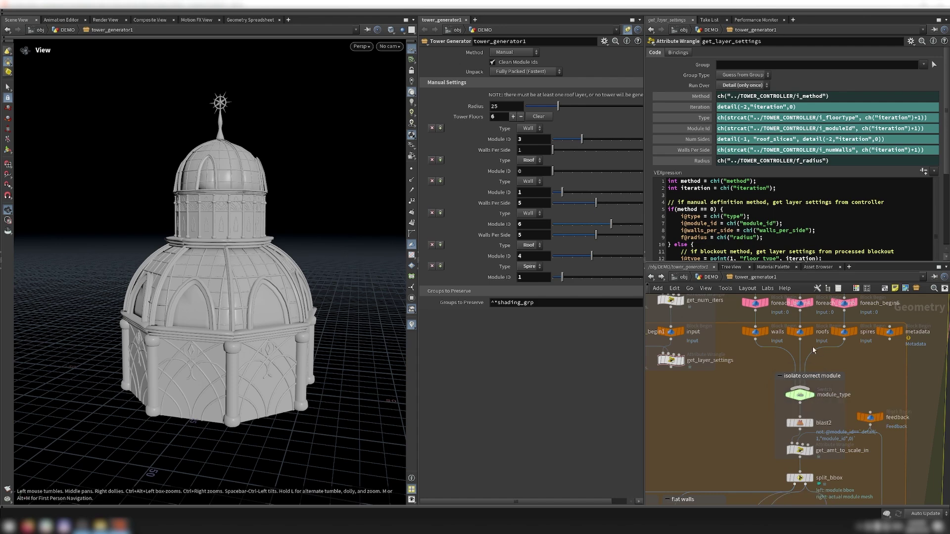
left_click(770, 333)
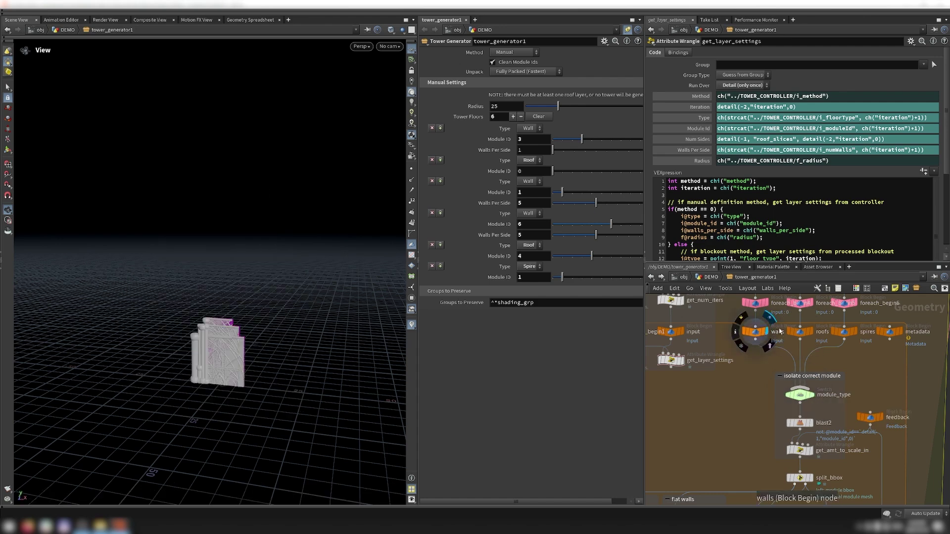
left_click(812, 331)
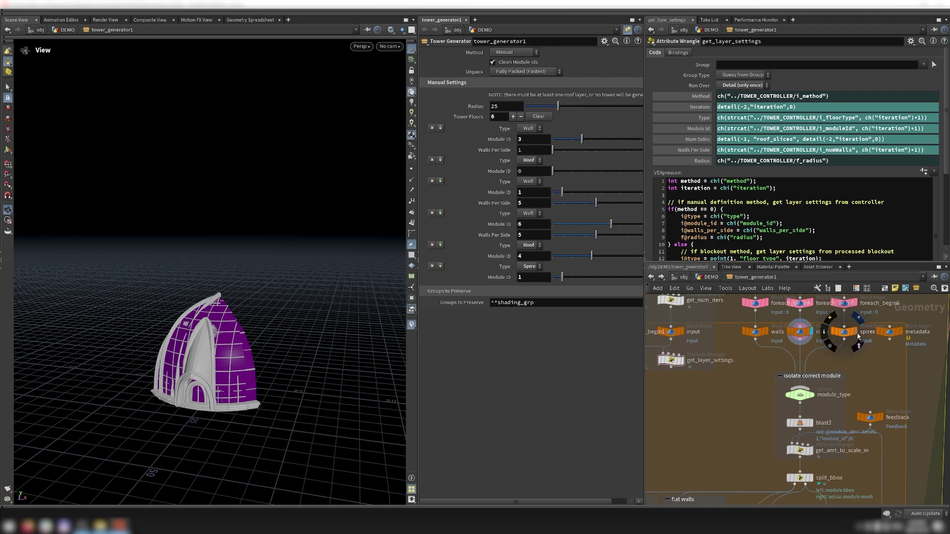
left_click(855, 331)
Step: Follow the module isolation by displaying module_type and blast2, and open the VEX code of get_amt_to_scale_in
left_click(813, 395)
middle_click_drag(815, 397, 823, 369)
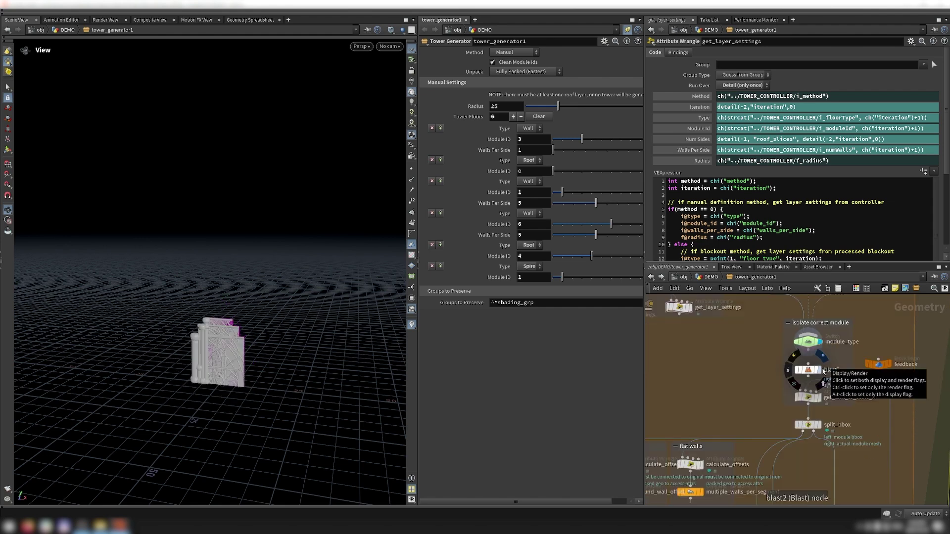
left_click(823, 372)
left_click(808, 398)
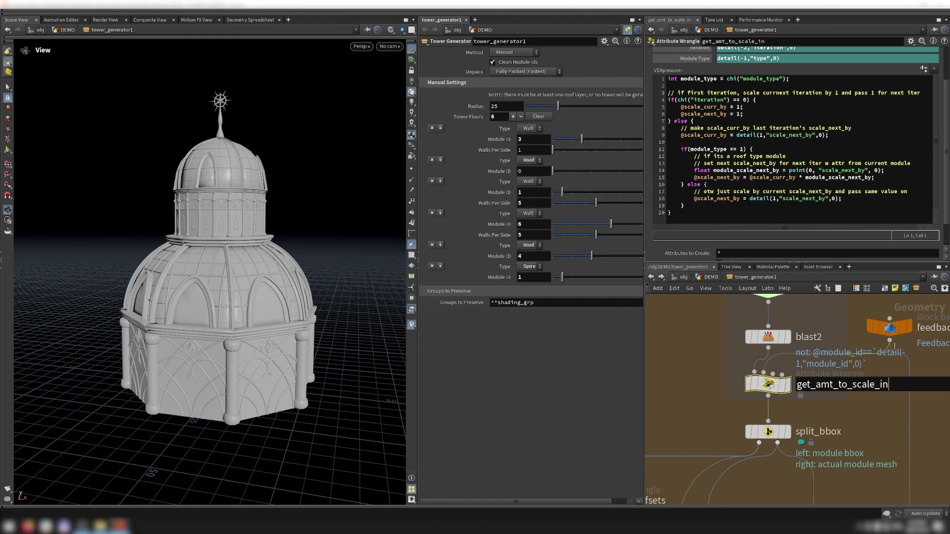
Step: Relate the feedback block to get_amt_to_scale_in, and display the module bounding box from split_bbox
left_click(890, 329)
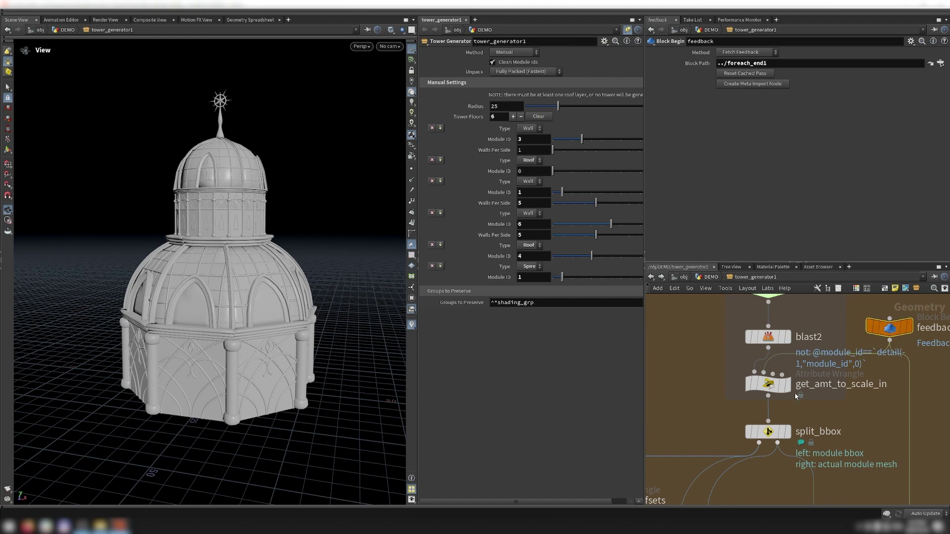
left_click(772, 385)
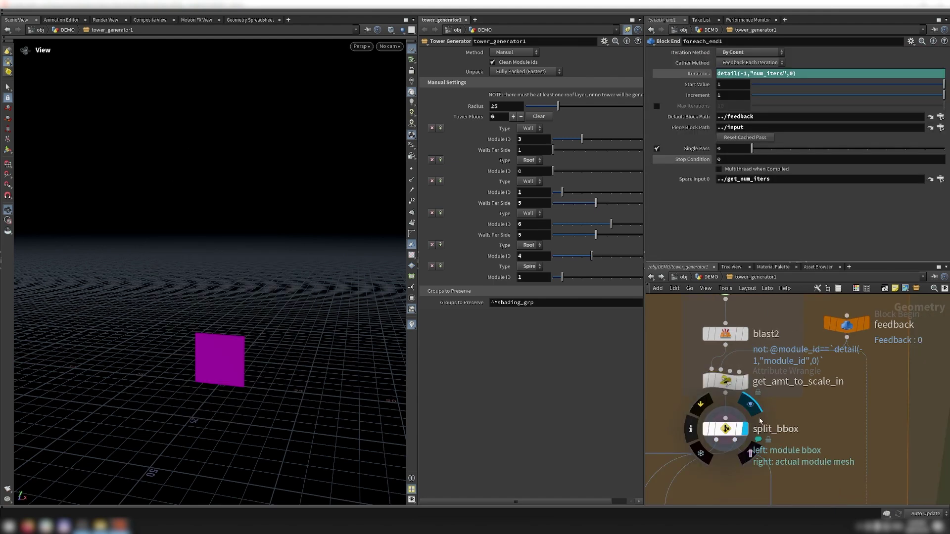
left_click(736, 428)
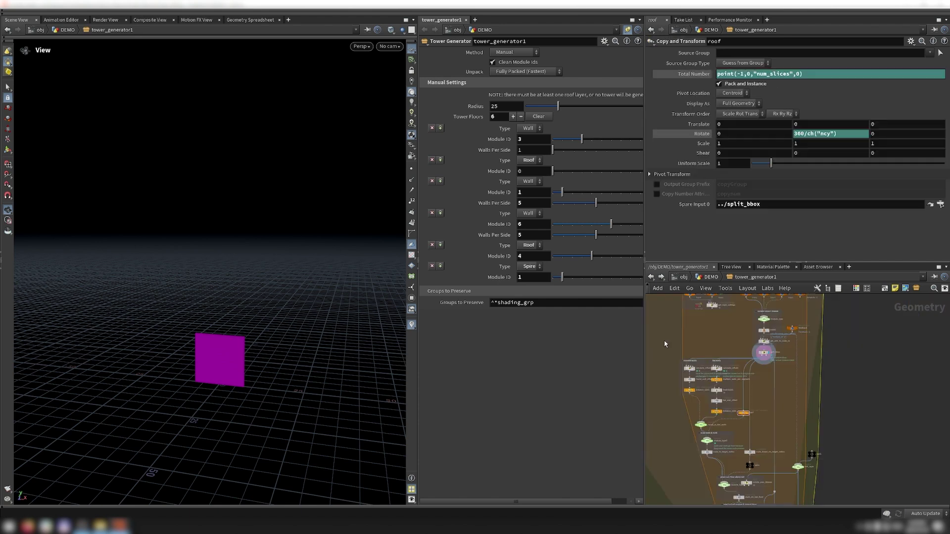
Step: Point out the rounded walls and flat walls branches and the roof node below split_bbox by selecting them
left_click_drag(664, 340, 724, 430)
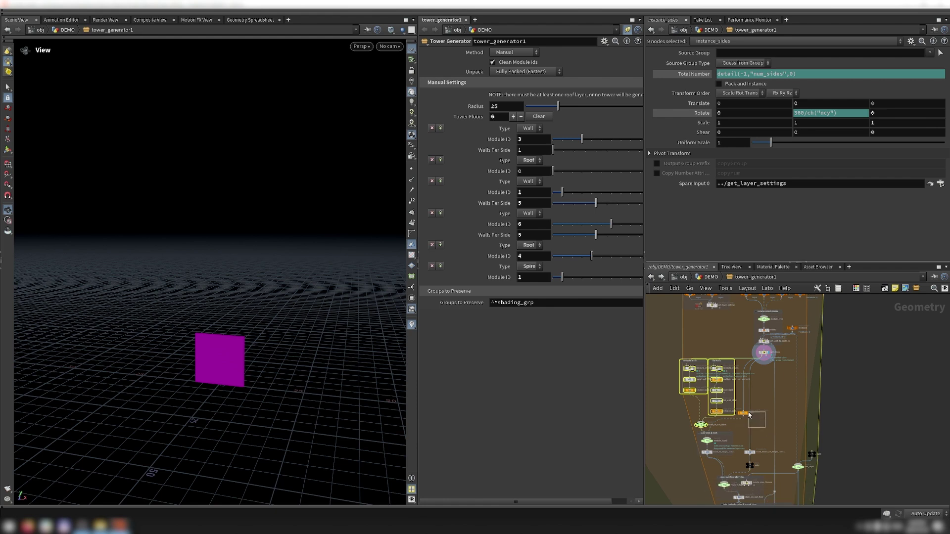
left_click_drag(749, 414, 746, 414)
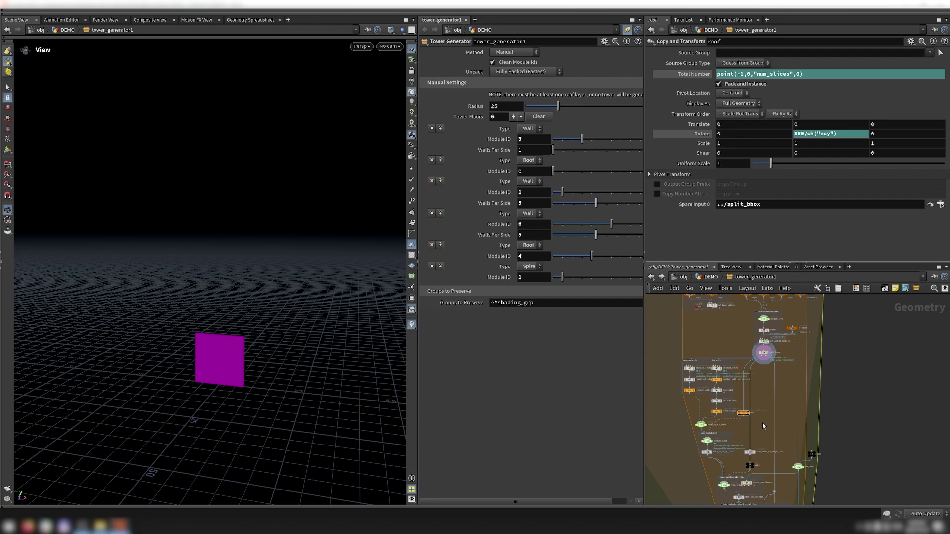
scroll(694, 376, "up", 4)
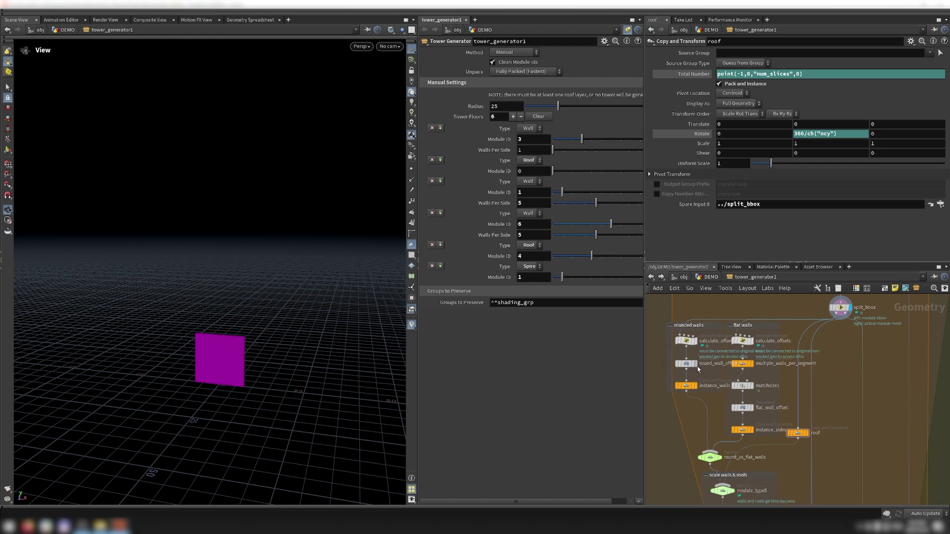
Step: Display instance_walls in the rounded walls branch, and inspect the calculate_offsets1 code and the round_wall_offset translation
left_click(698, 369)
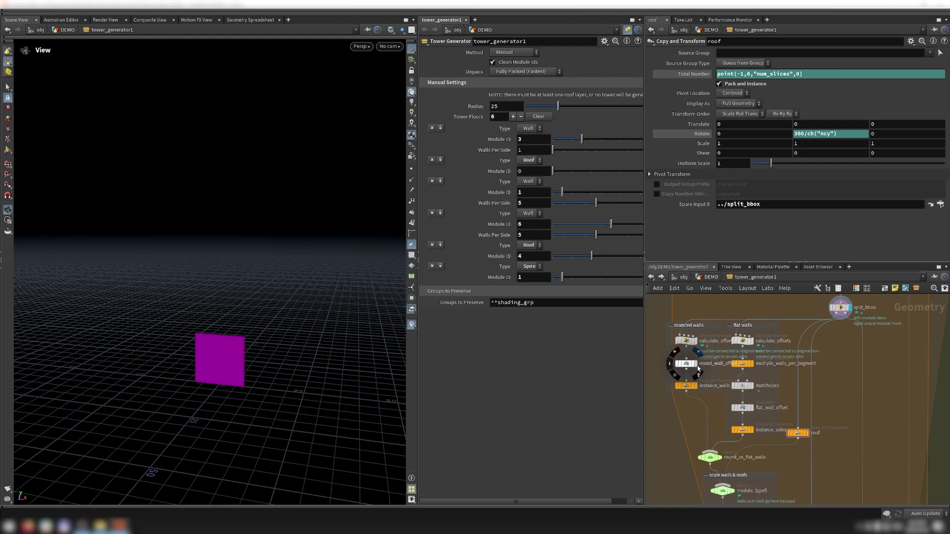
left_click(699, 389)
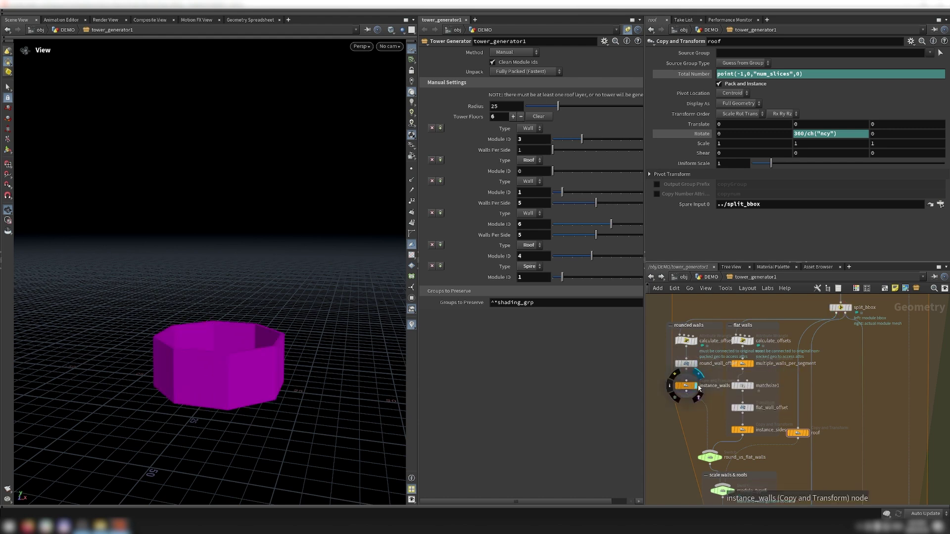
left_click(687, 341)
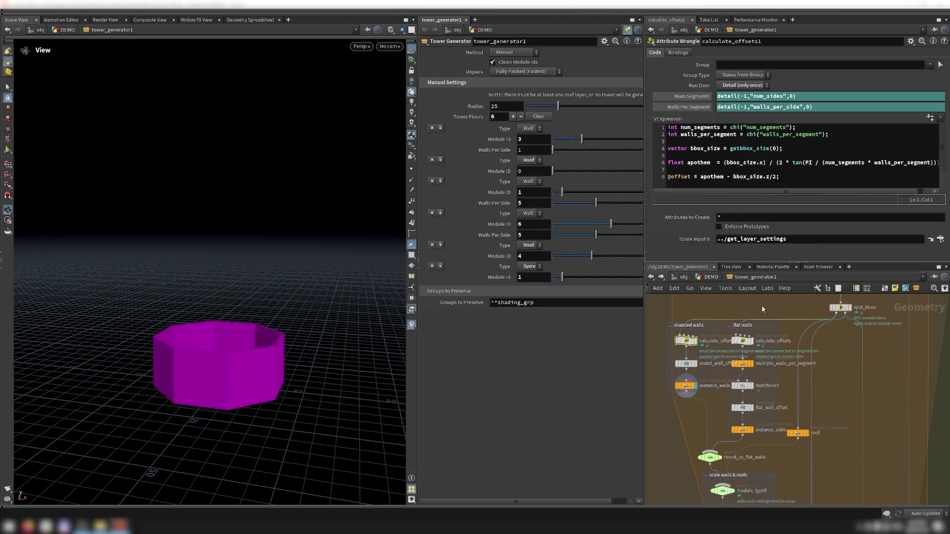
left_click(686, 364)
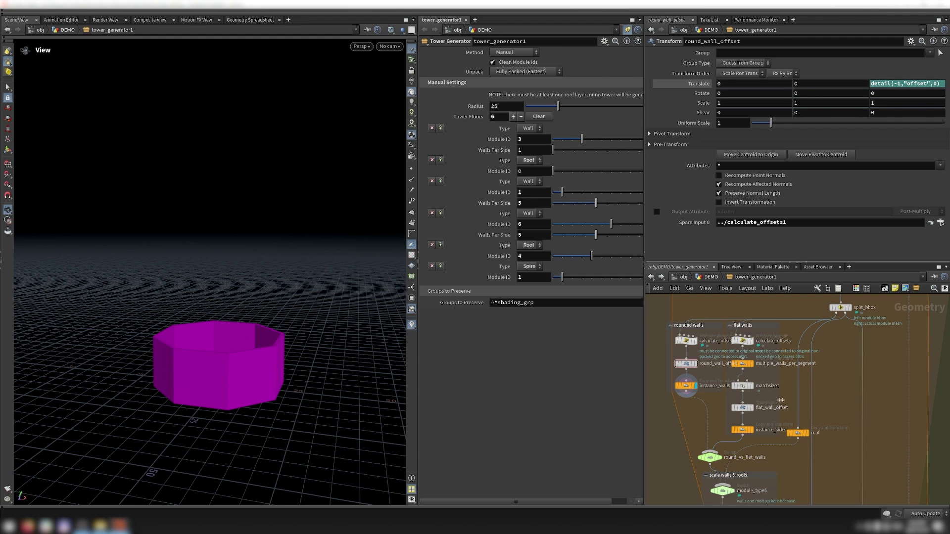
Step: Inspect instance_sides and multiple_walls_per_segment in the flat walls branch, and display the instance_sides output
left_click_drag(773, 442, 738, 339)
left_click(712, 398)
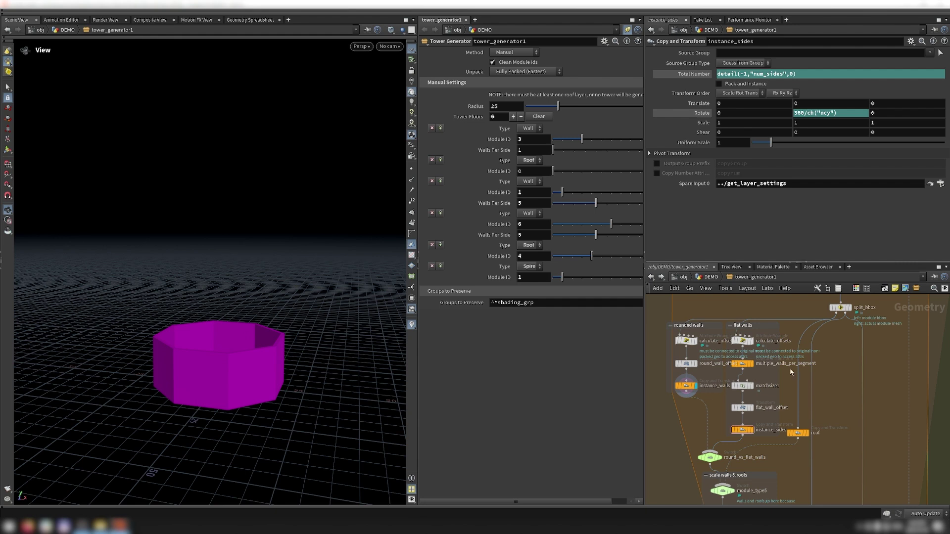
left_click(764, 365)
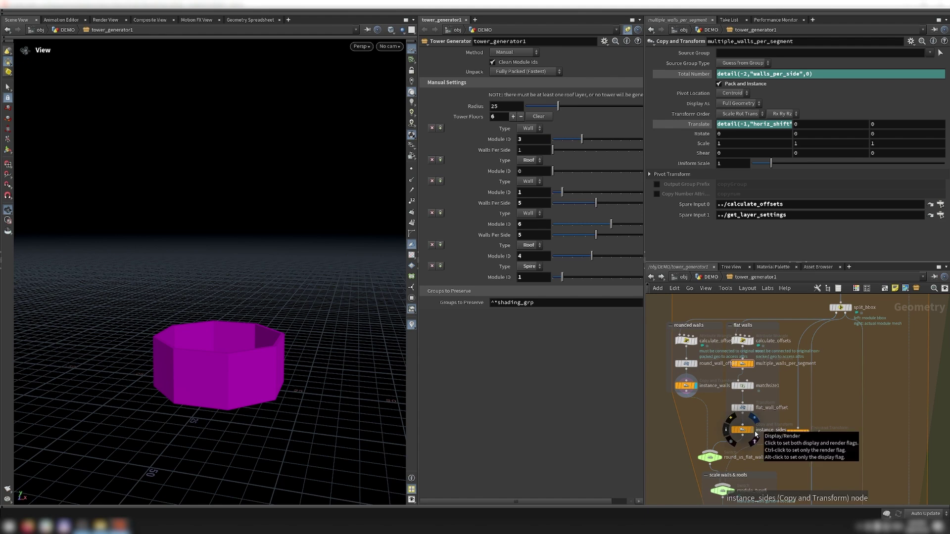
left_click(756, 435)
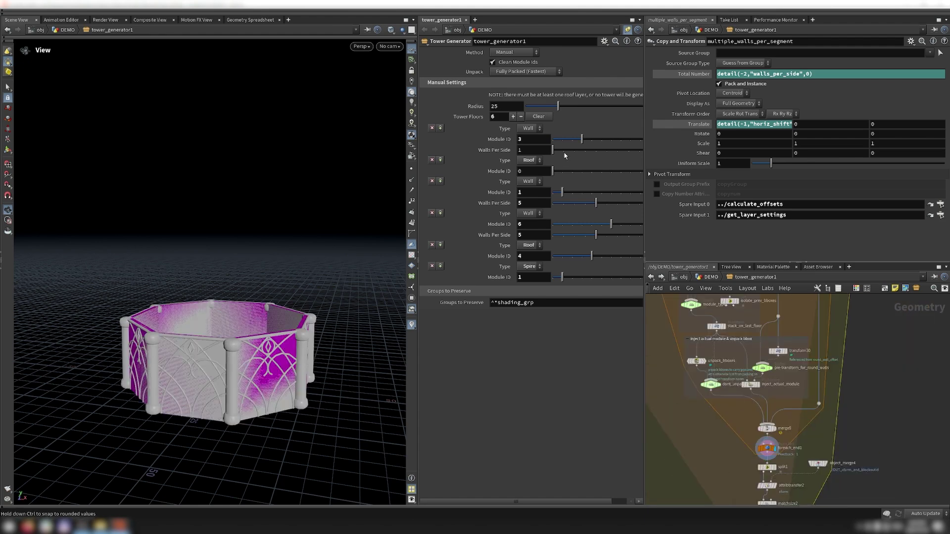
Step: Set the first floor's Walls Per Side to 2, and display instance_walls in the rounded walls branch
left_click(565, 154)
scroll(685, 412, "down", 5)
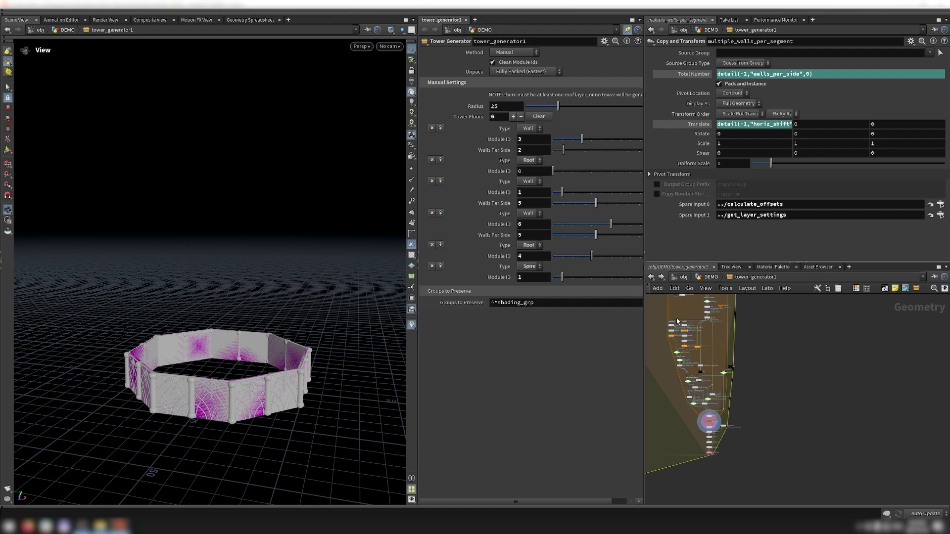
scroll(677, 321, "up", 5)
left_click(678, 393)
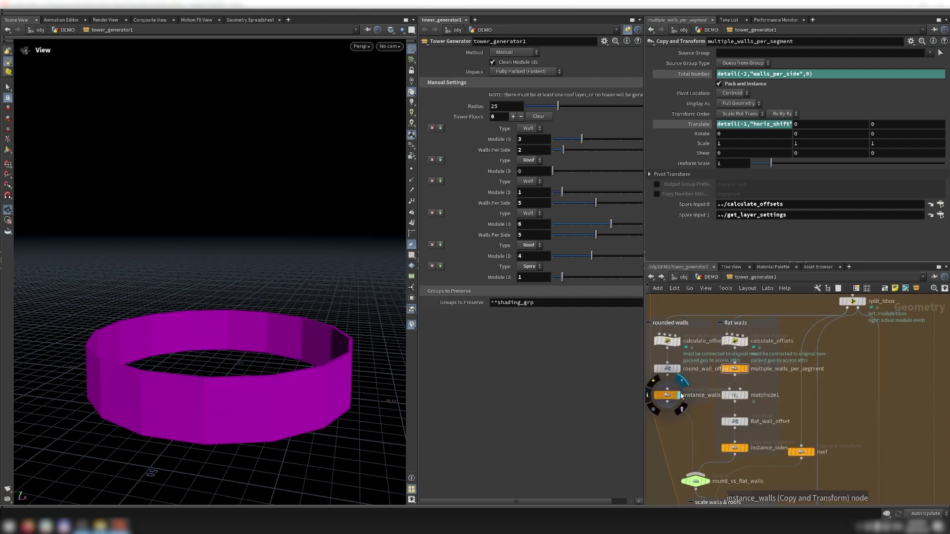
Step: Display the flat walls chain from multiple_walls_per_segment through matchsize1 and flat_wall_offset to instance_sides, checking its segments in wireframe
left_click(747, 368)
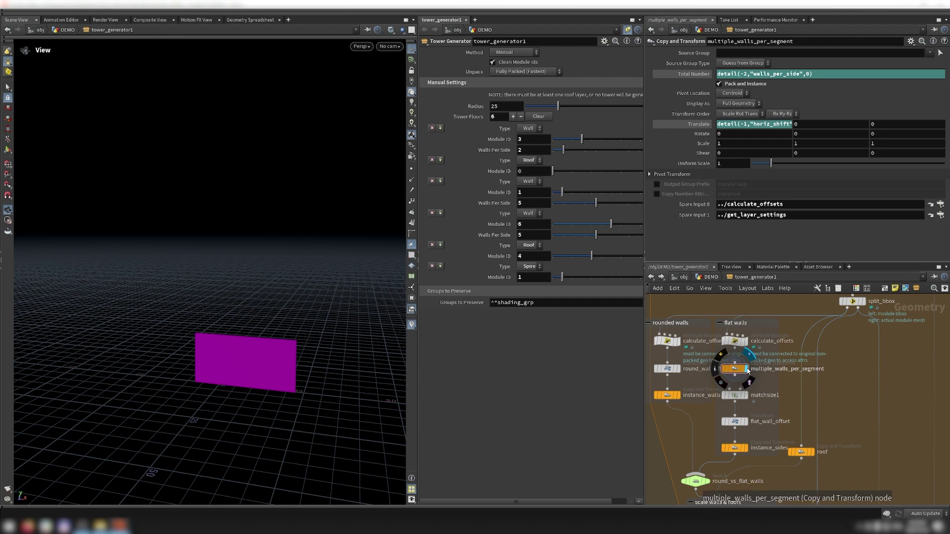
left_click(747, 396)
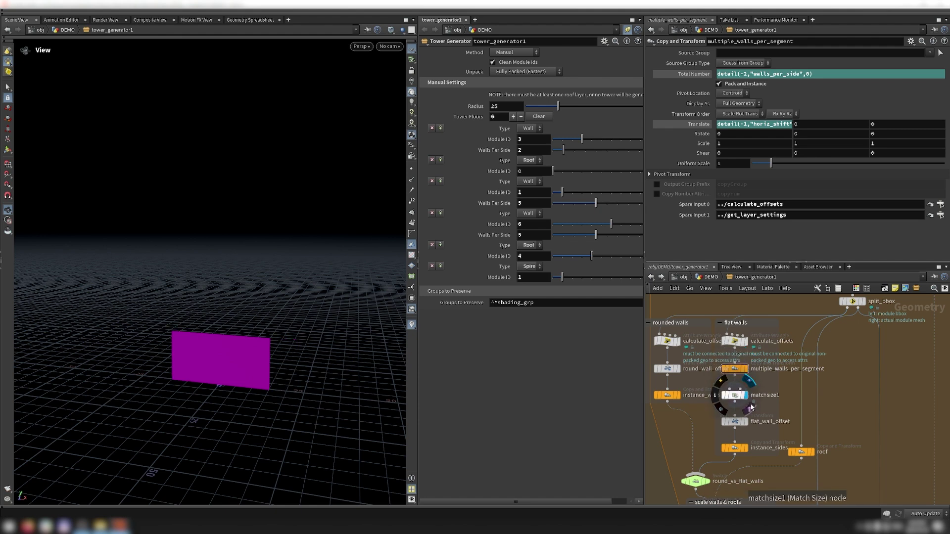
left_click(747, 421)
left_click(747, 448)
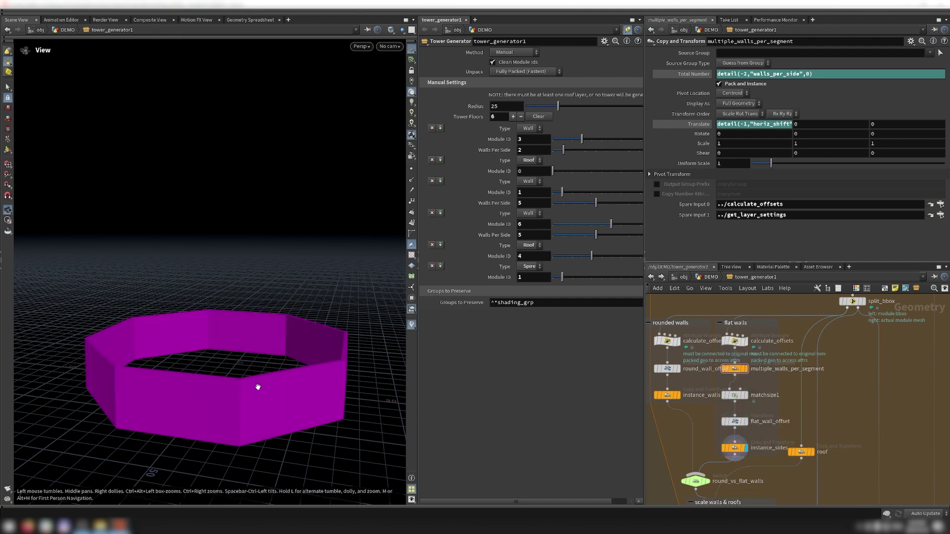
key("w")
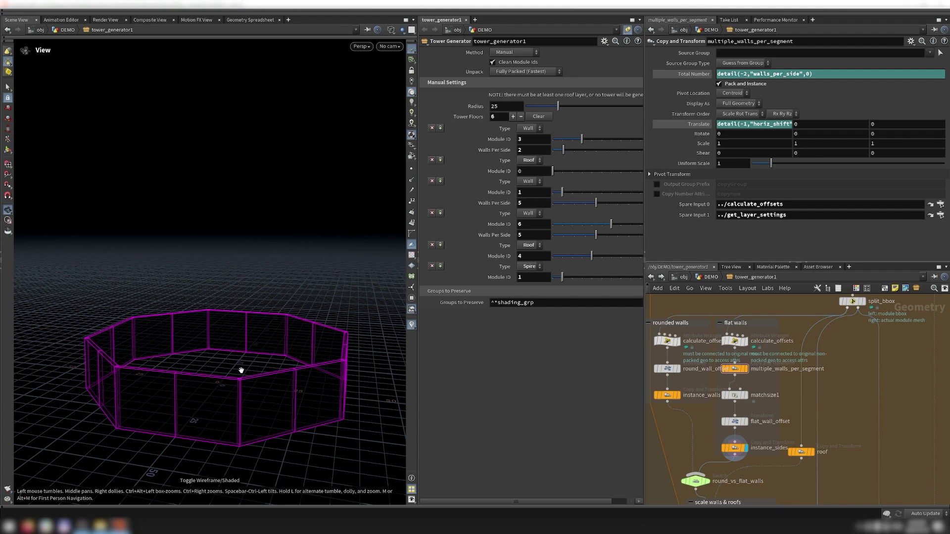
key("w")
Step: Inspect the roof node's slice copying settings, and select scale_to_target_radius in the wall and roof scaling section
middle_click_drag(801, 451, 795, 390)
left_click(795, 391)
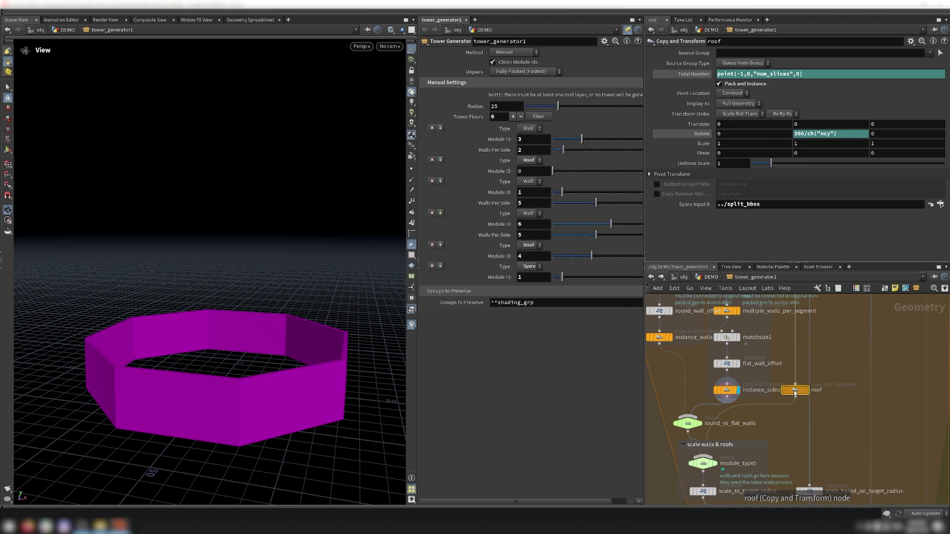
middle_click_drag(720, 495, 721, 468)
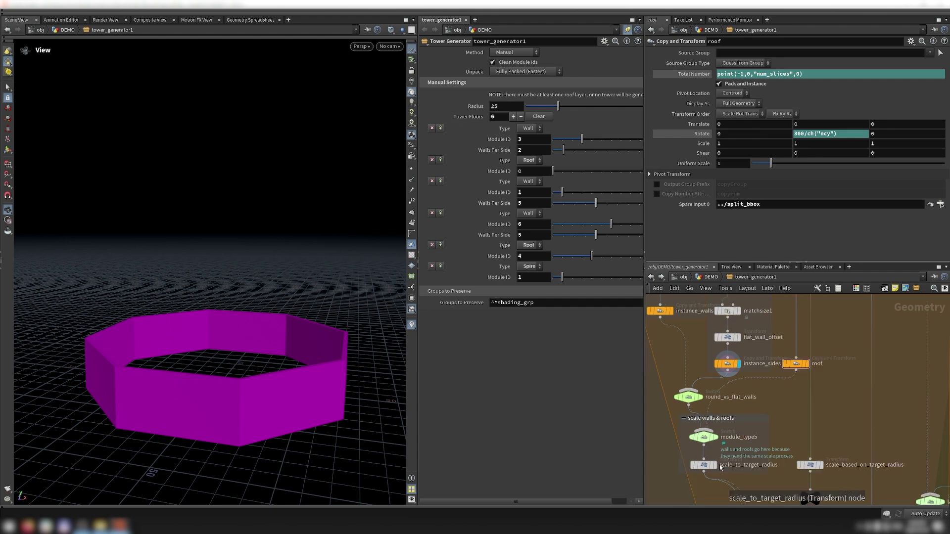
left_click(706, 466)
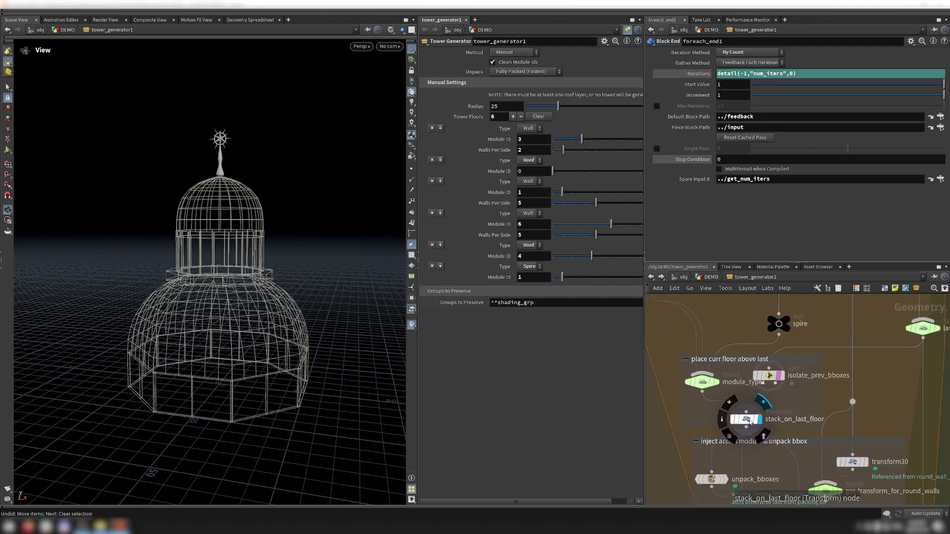
Step: Display stack_on_last_floor, inject_actual_module and dont_unpack_spire in turn to compare the bounding boxes with the actual modules
left_click(747, 420)
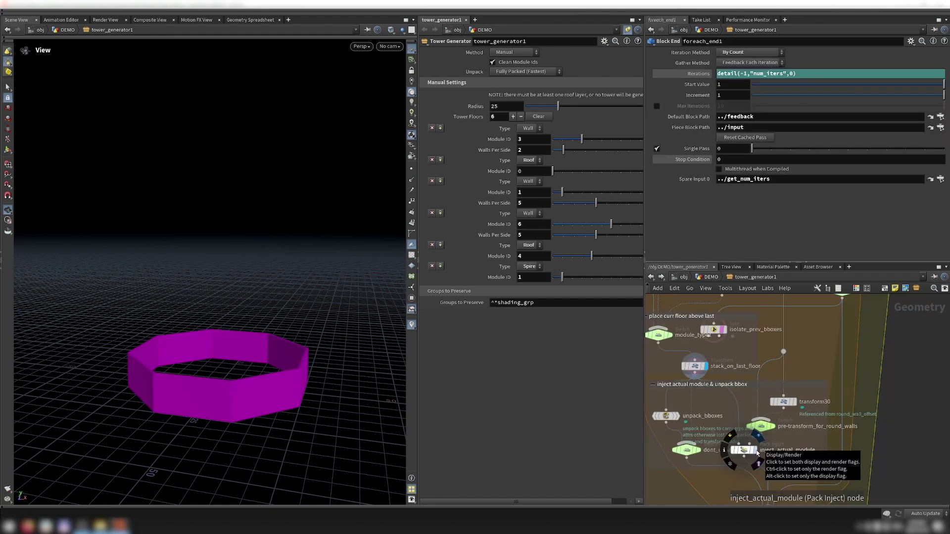
left_click(757, 451)
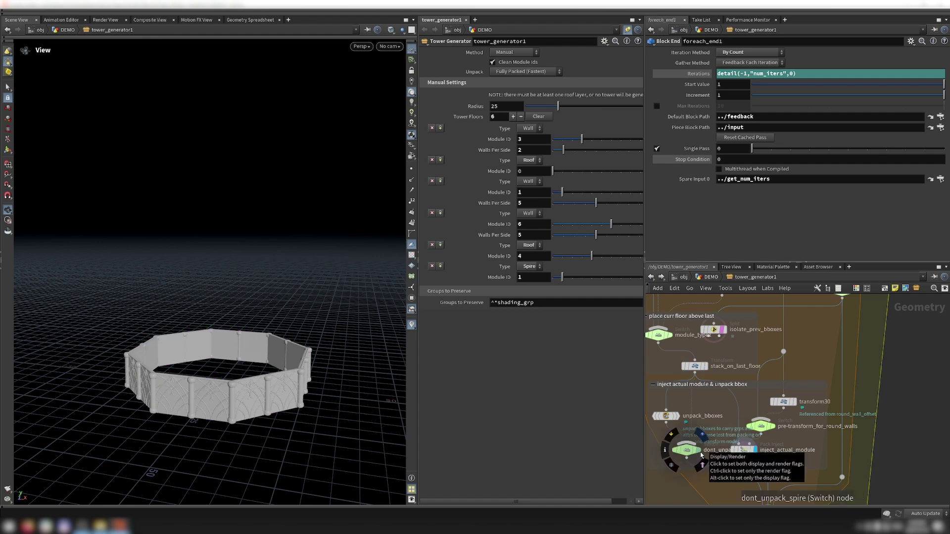
left_click(700, 450)
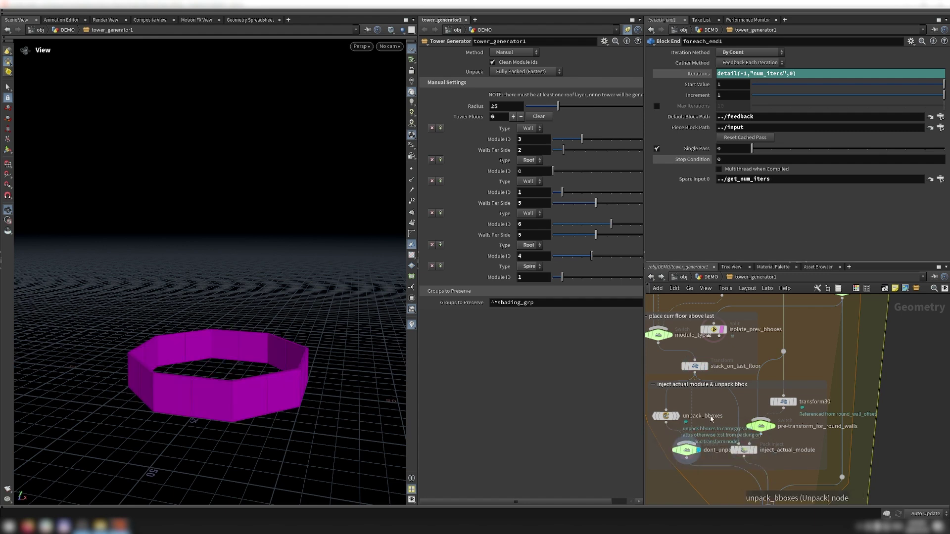
scroll(782, 399, "down", 2)
Step: Display the merge node combining the unpacked bounding boxes with the injected modules, and examine the wall ring up close
left_click(783, 495)
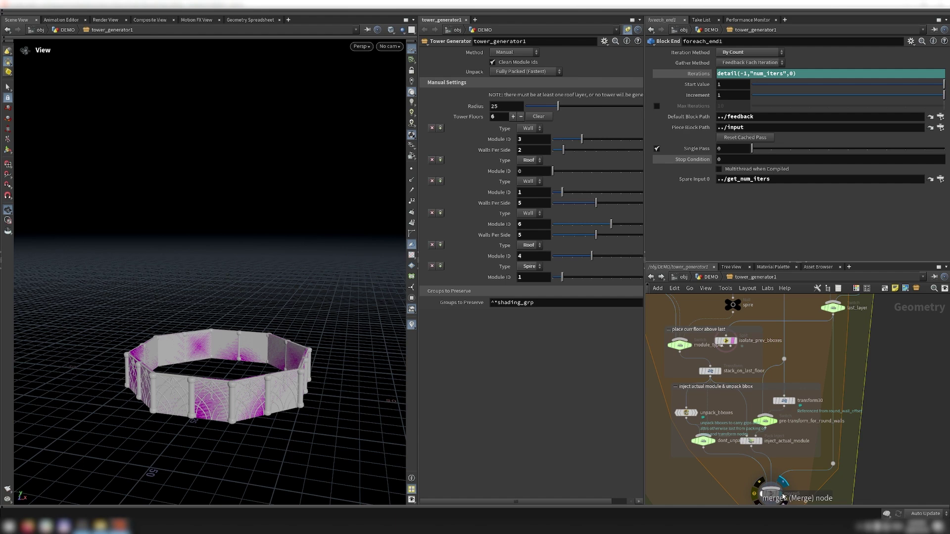
left_click_drag(233, 317, 233, 292)
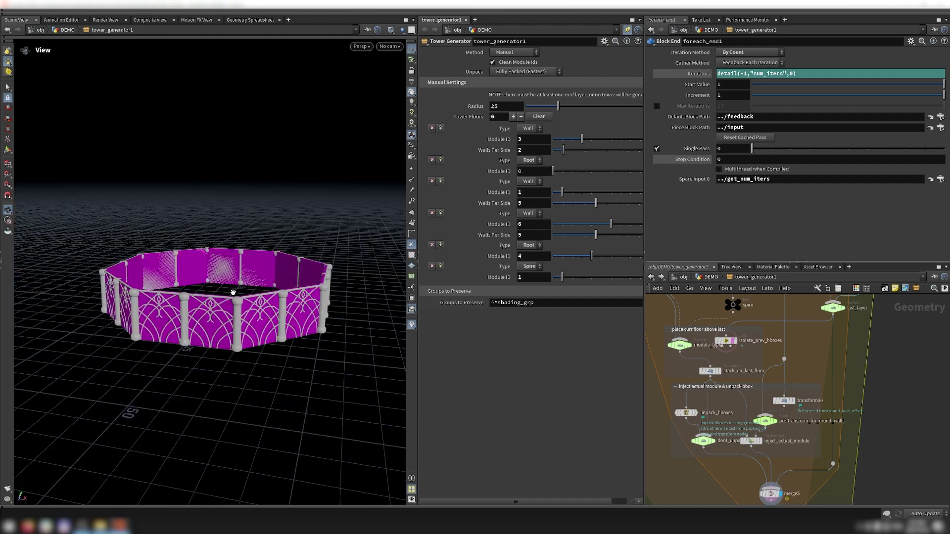
scroll(233, 293, "up", 10)
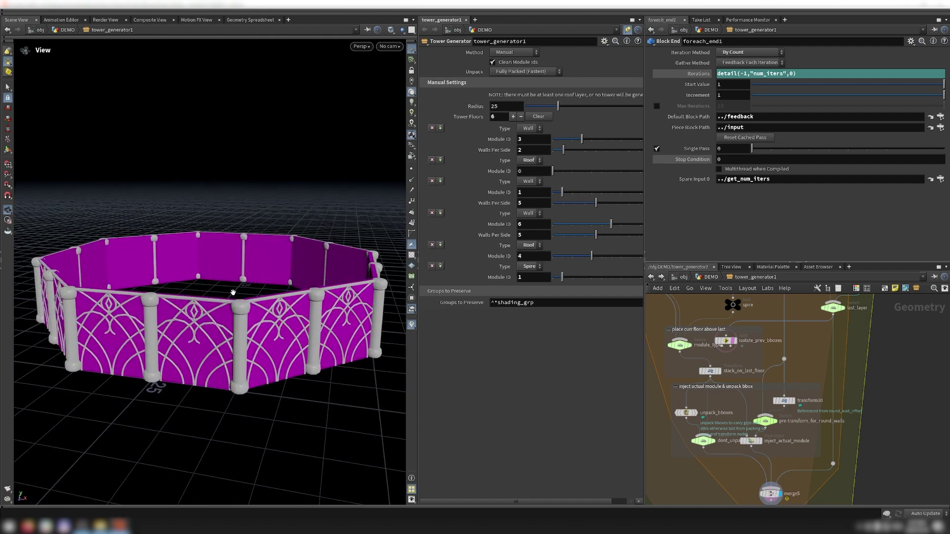
scroll(254, 320, "down", 5)
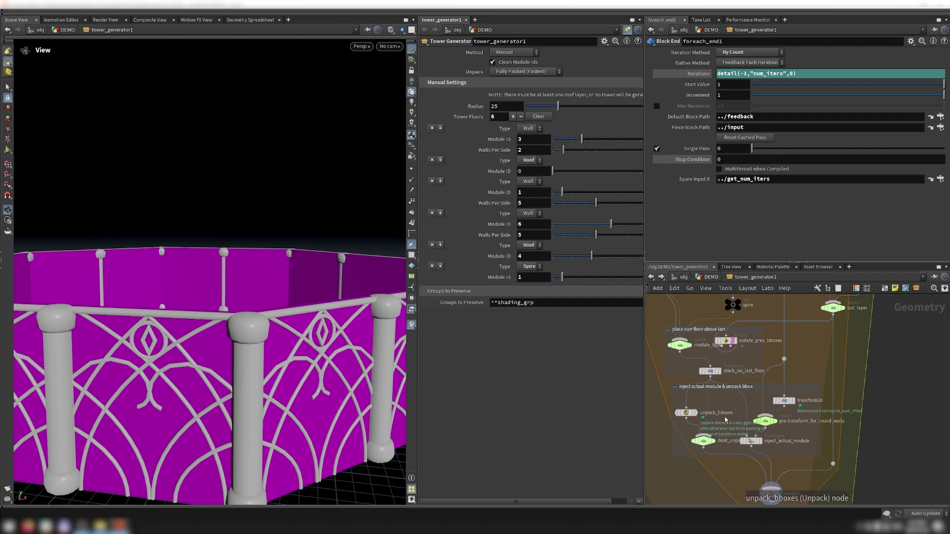
Step: Inspect the get_amt_to_scale_in code and the instance_walls copy settings inside the floor loop
scroll(726, 421, "down", 6)
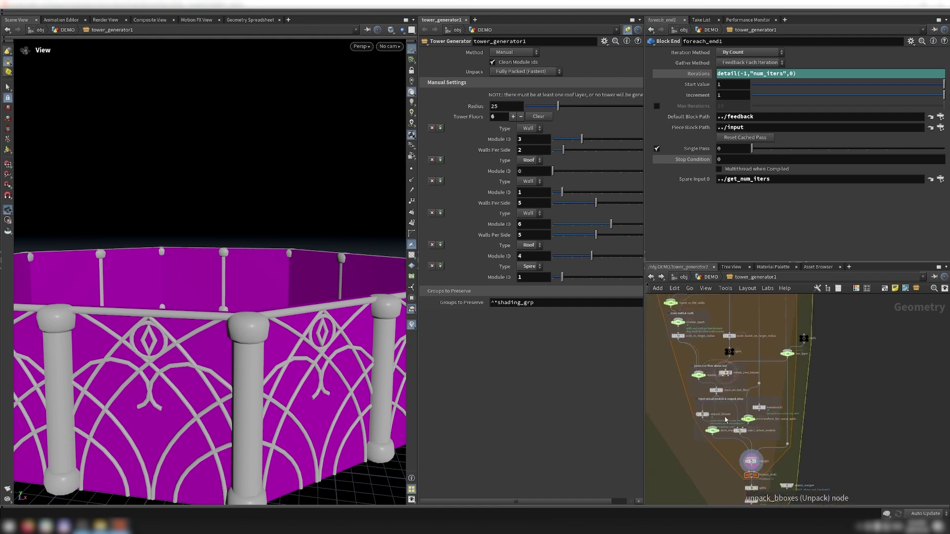
left_click(738, 315)
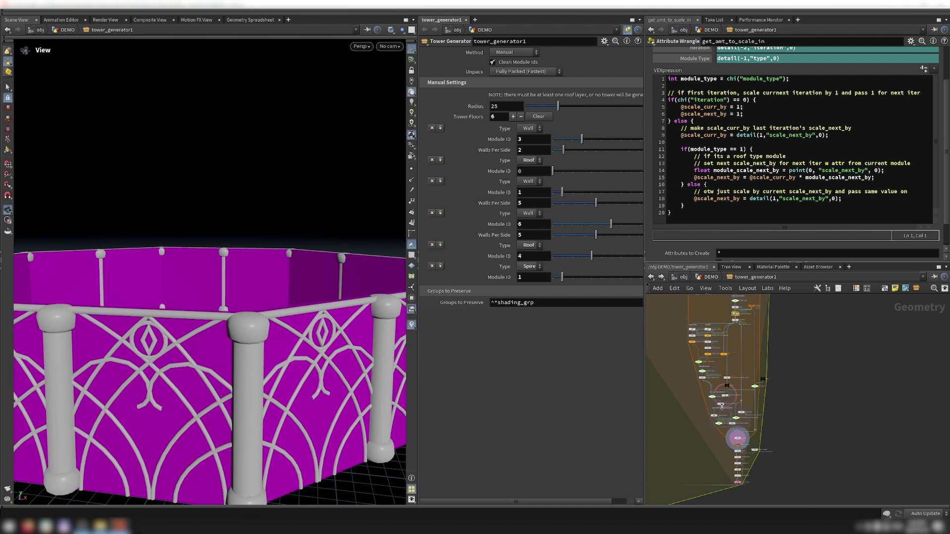
scroll(693, 322, "up", 4)
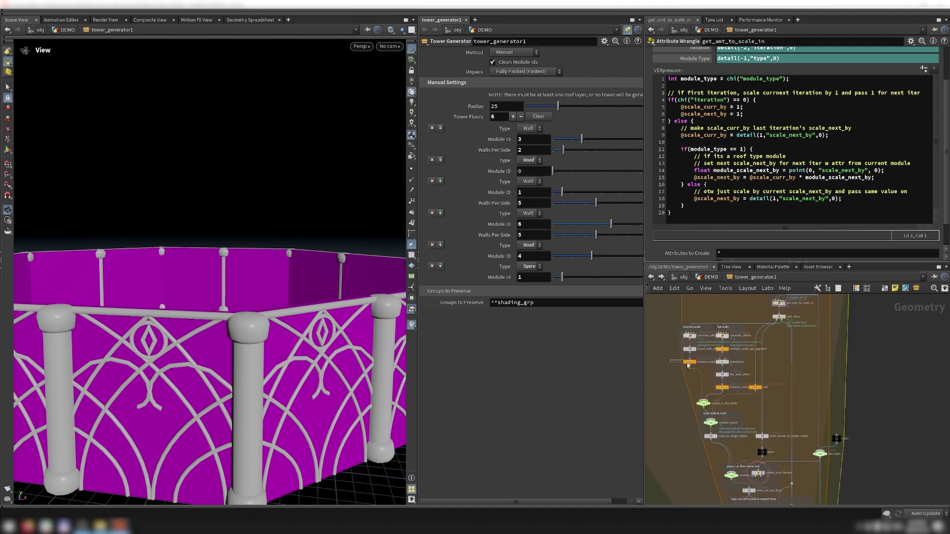
left_click(690, 361)
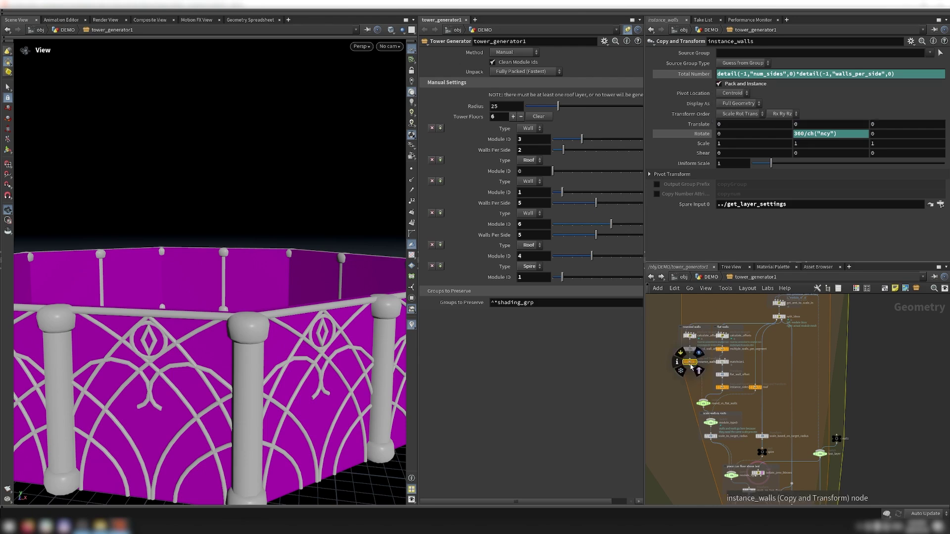
scroll(672, 424, "up", 3)
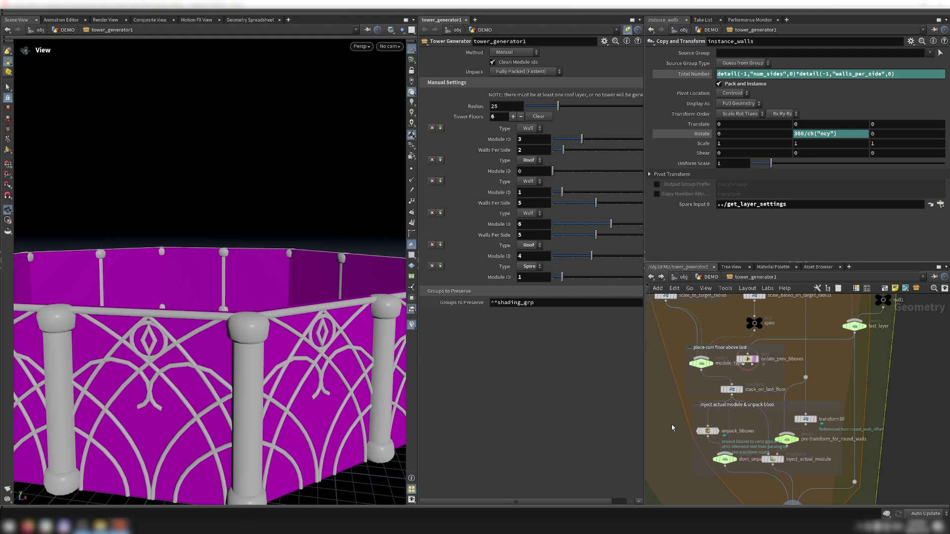
Step: Display the complete tower at foreach_end1 with Single Pass off, and display the output of split1
left_click_drag(672, 424, 733, 442)
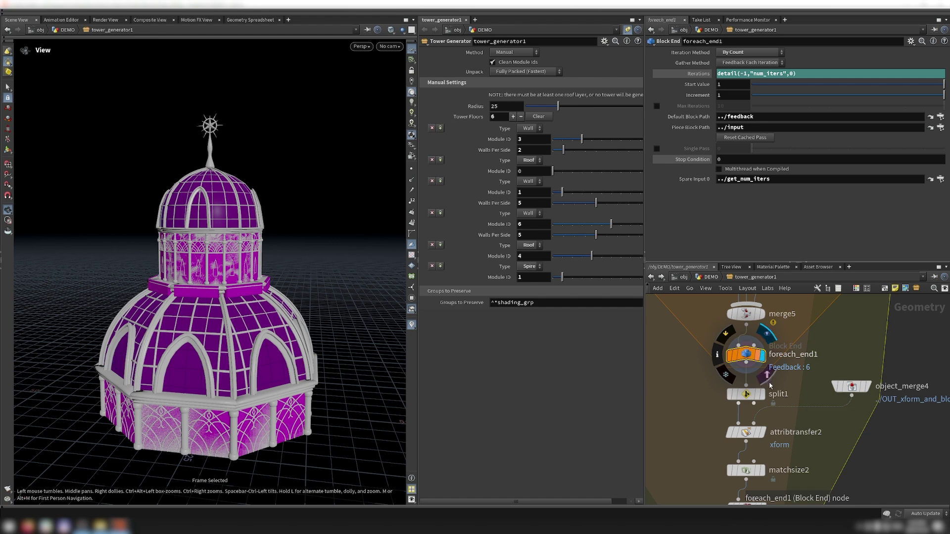
left_click(762, 394)
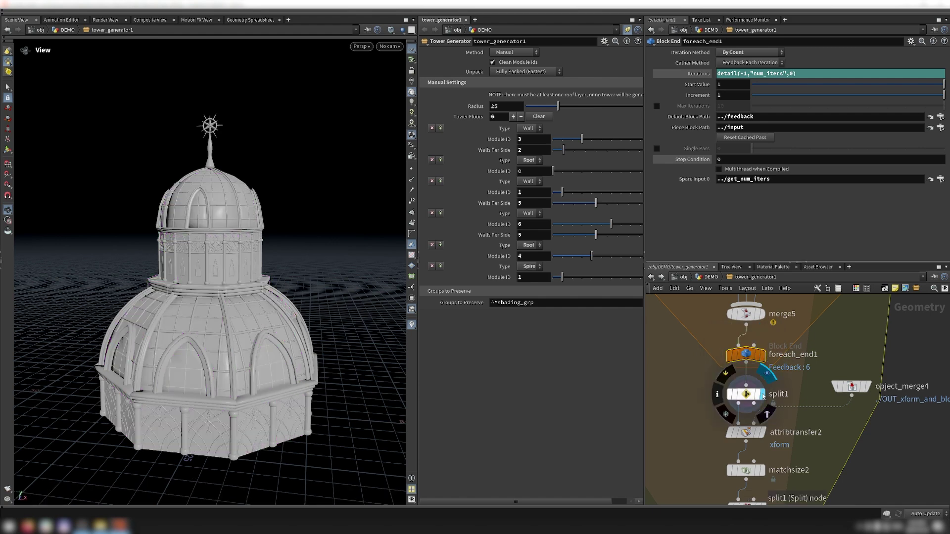
scroll(766, 469, "down", 3)
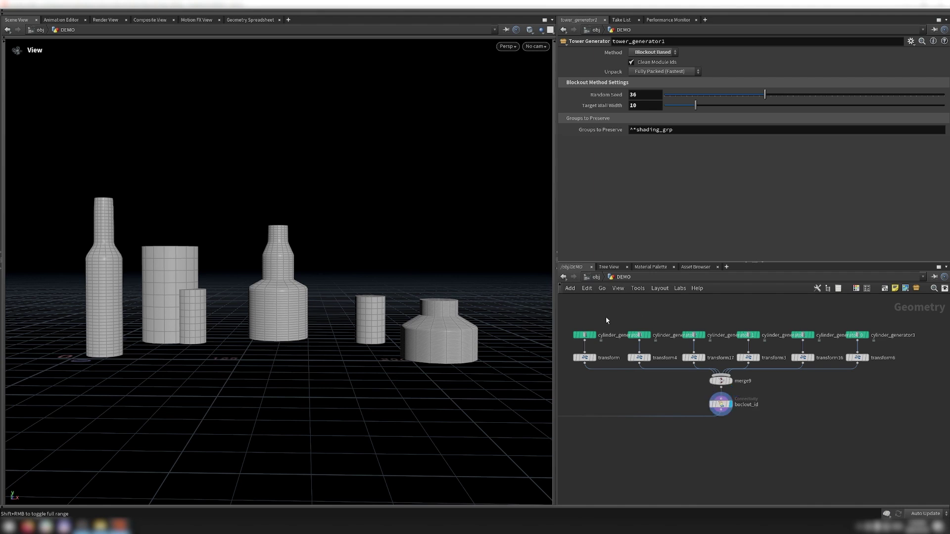
Step: Adjust cylinder_generator4's curve ramp, moving point 3 to position 0.723656 and point 2 to position 0.644086
left_click(585, 335)
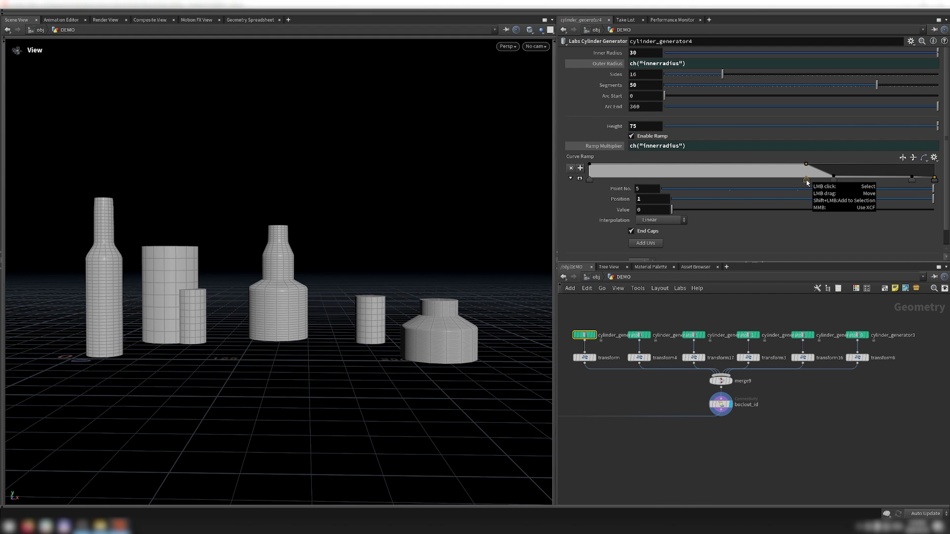
left_click(797, 188)
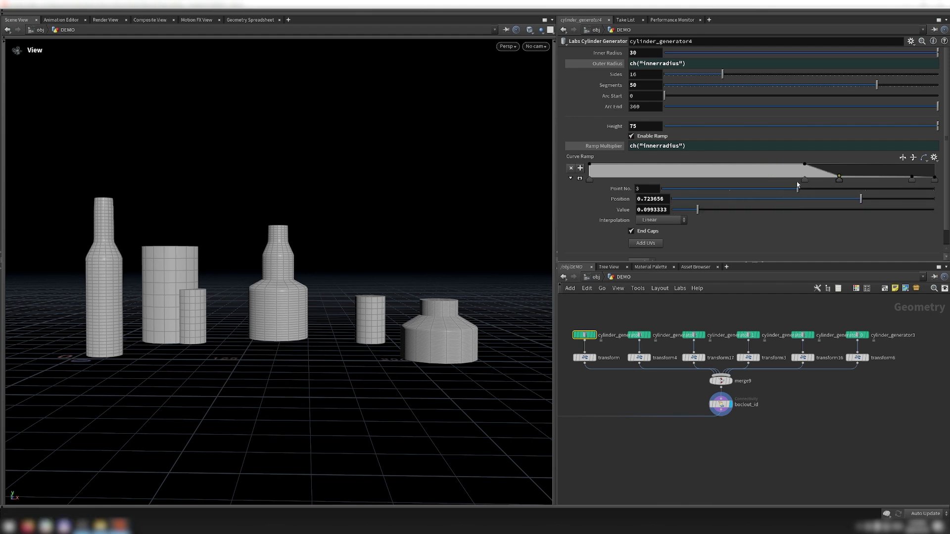
mouse_move(806, 182)
left_mouse_down()
mouse_move(776, 186)
mouse_move(811, 184)
left_mouse_up()
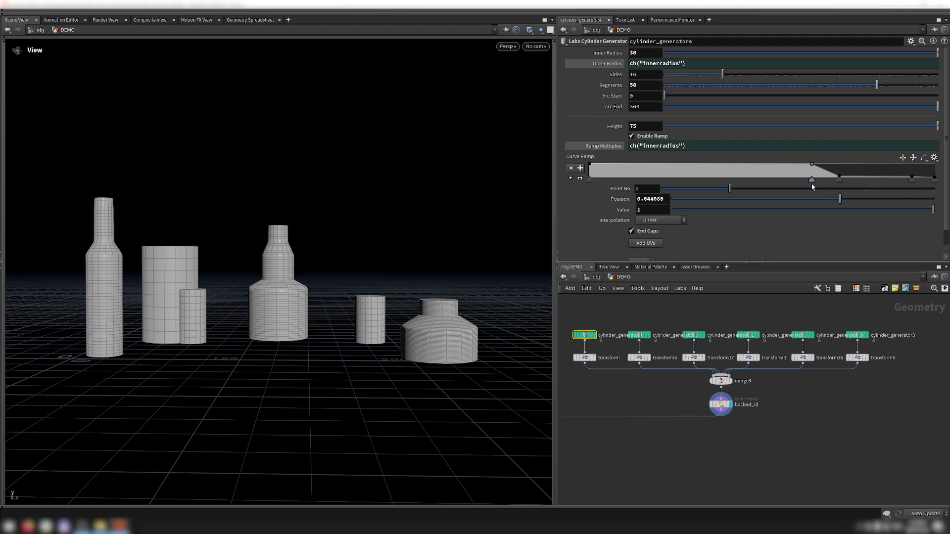
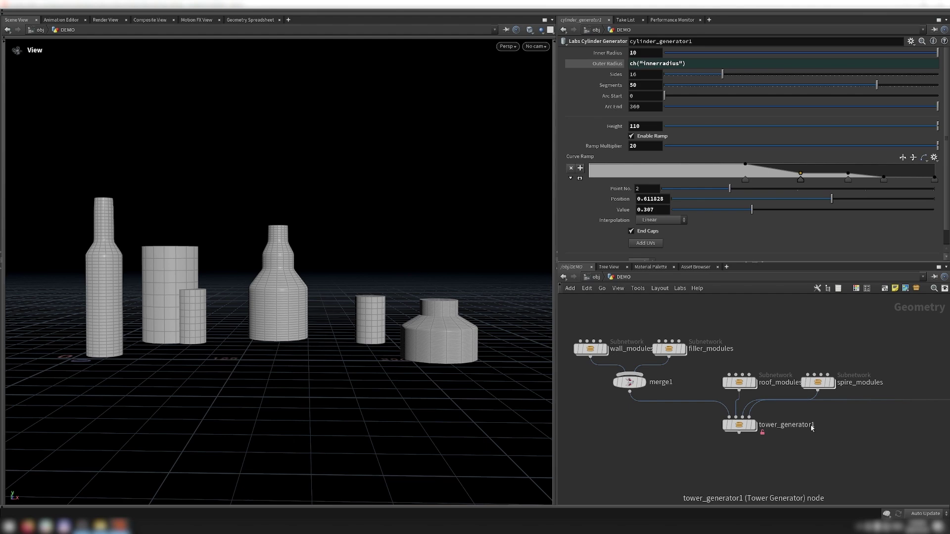
Step: Open the filler_modules subnetwork and preview its wall generator pieces through to Wall_Generator7 and group1
left_click_drag(570, 330, 687, 387)
left_click(687, 386)
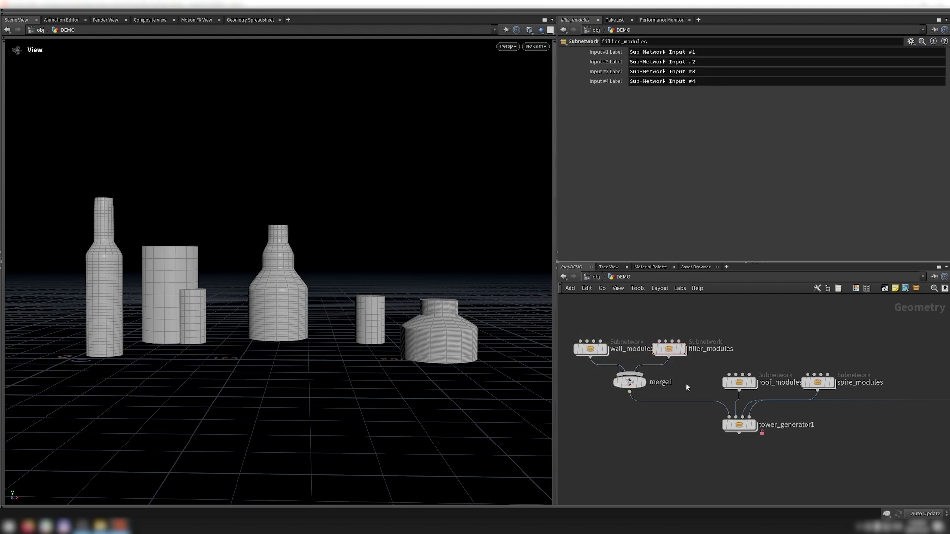
key("i")
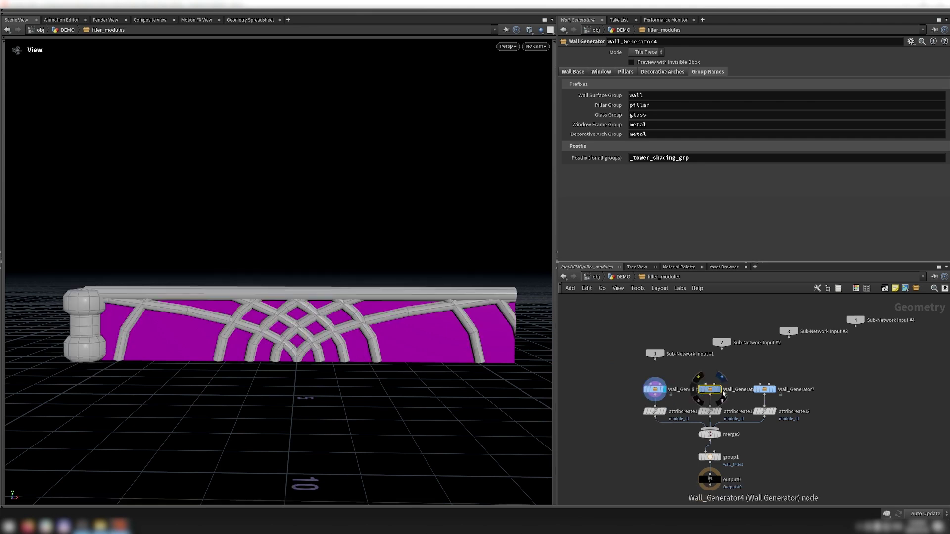
mouse_move(765, 394)
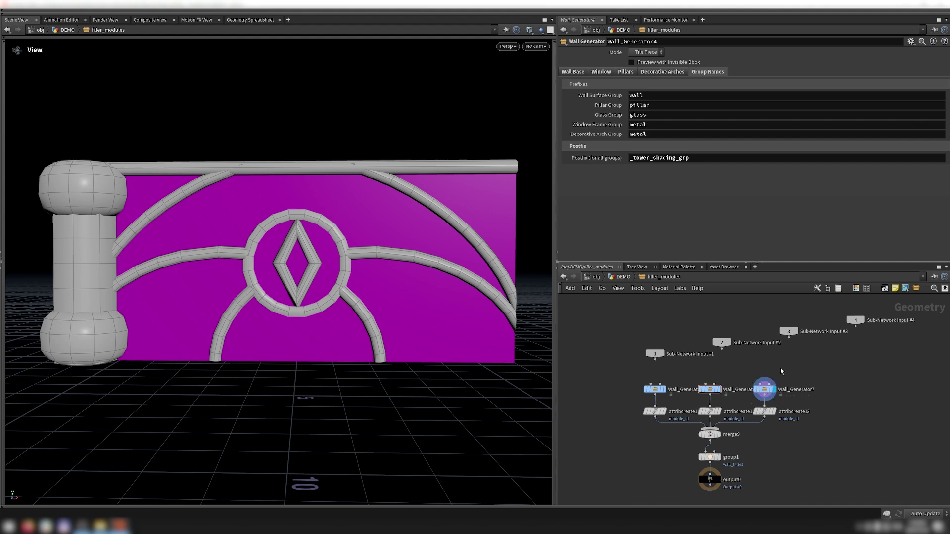
left_click(709, 458)
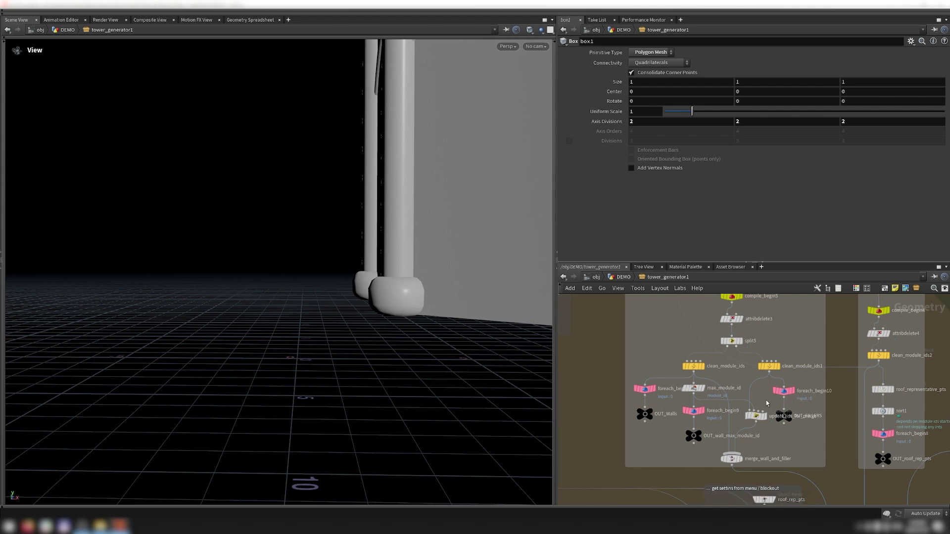
Step: Inspect the update_ids_for_merge wrangle inside tower_generator1, and frame all the generated towers in the viewport
left_click(754, 416)
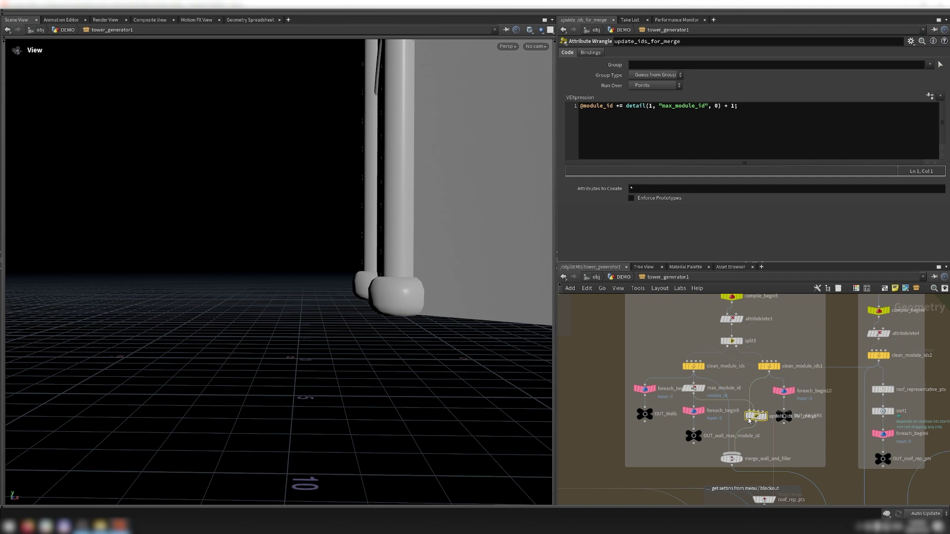
key("f")
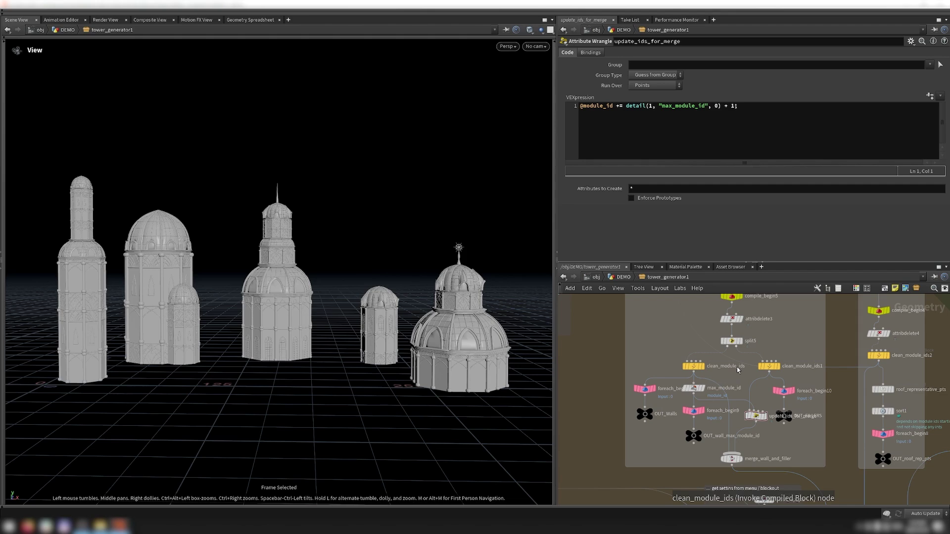
key("h")
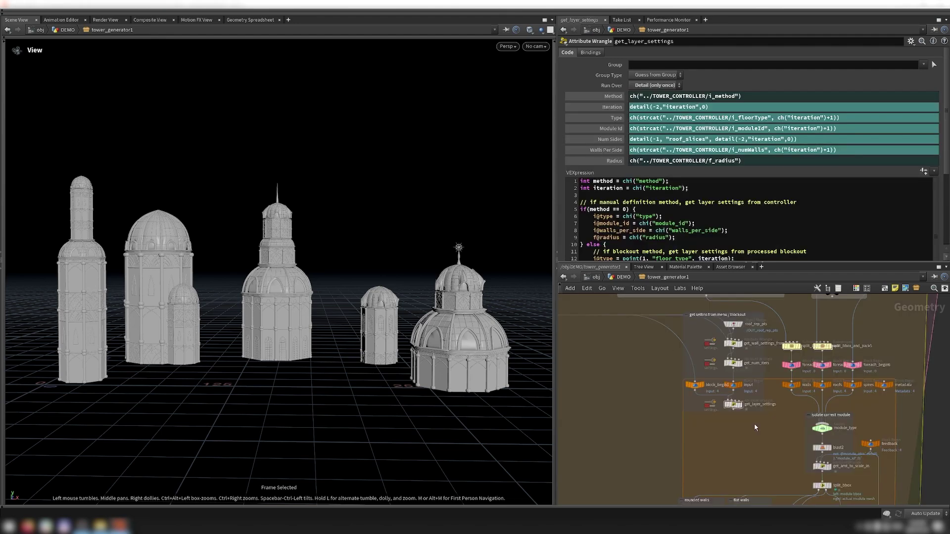
Step: Highlight the nodes that get settings from menu or blockout, the floor loop below them, and the upstream blockout processing chain
left_click_drag(765, 430, 725, 341)
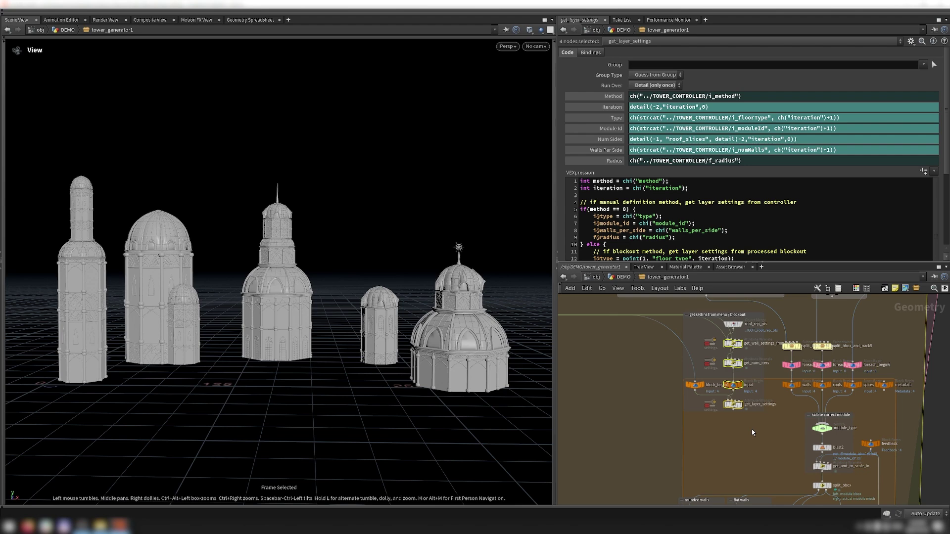
left_click(758, 355)
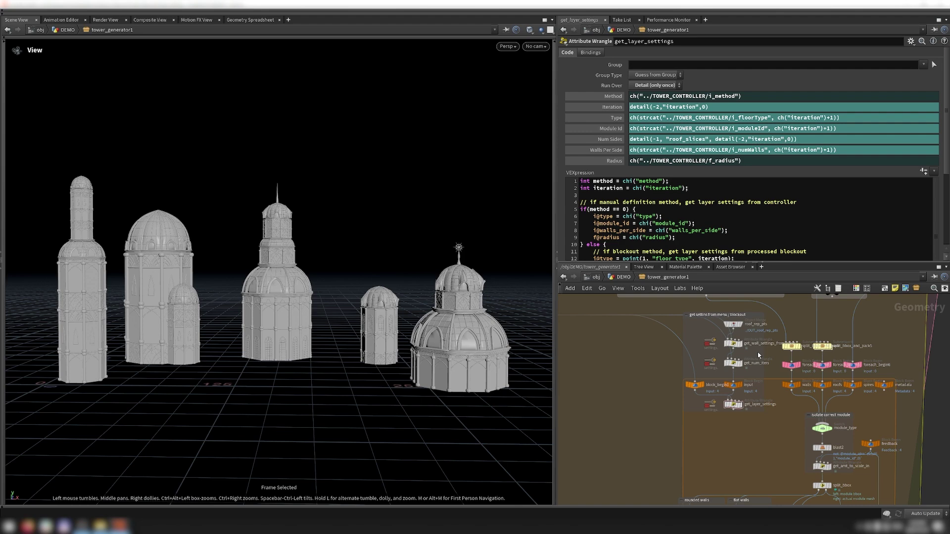
scroll(791, 357, "down", 6)
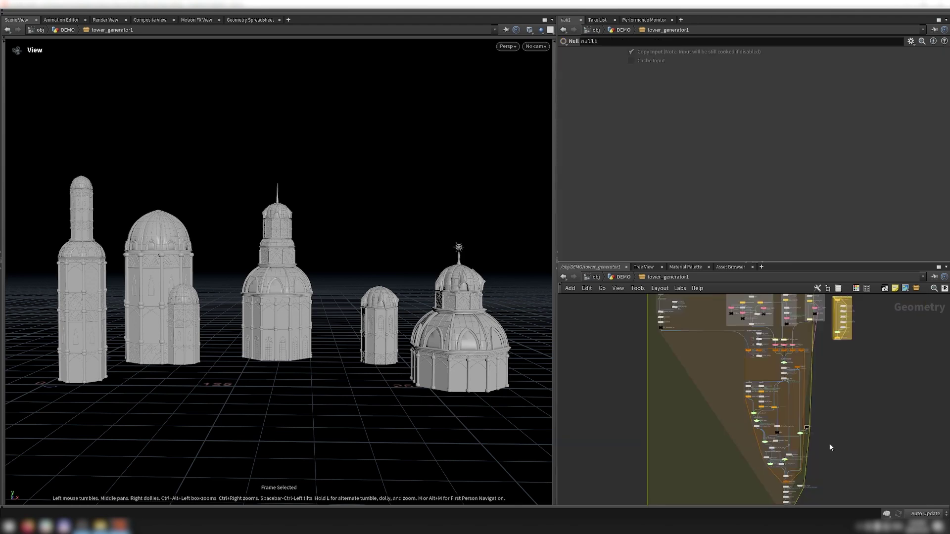
left_click_drag(827, 356, 739, 481)
left_click(837, 424)
left_click_drag(765, 365, 753, 335)
left_click(852, 394)
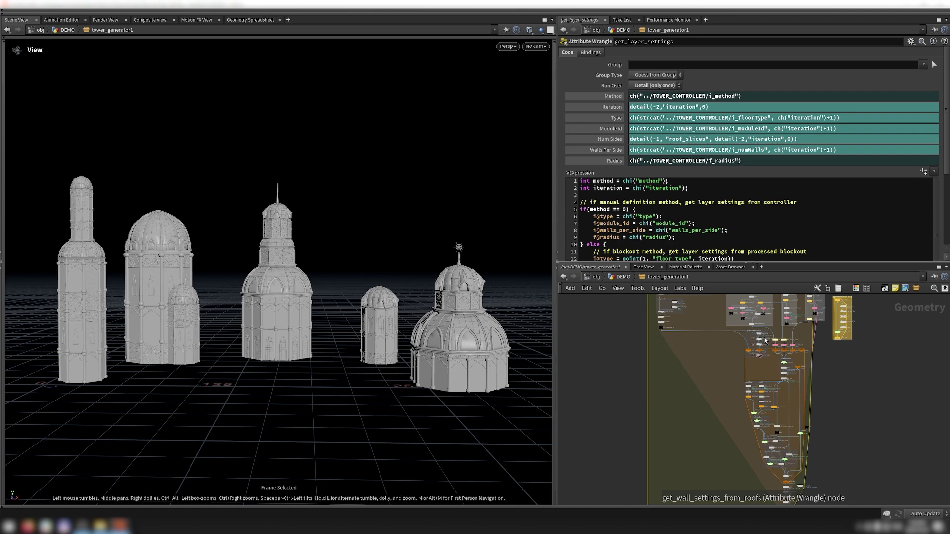
scroll(767, 367, "down", 5)
left_click_drag(668, 460, 651, 340)
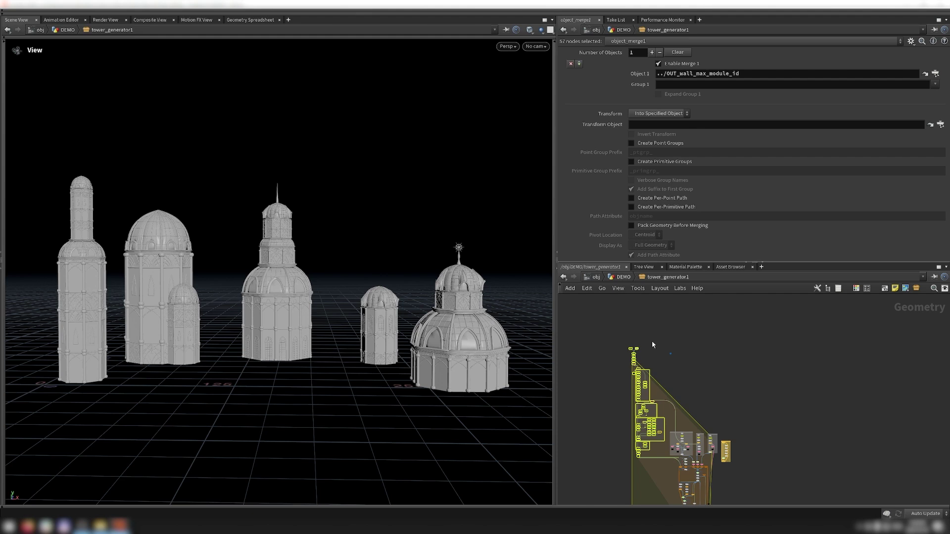
Step: Return to DEMO and reopen tower_generator1 with the Manual method, inspecting its random_seed and compilable_segments nodes
key("u")
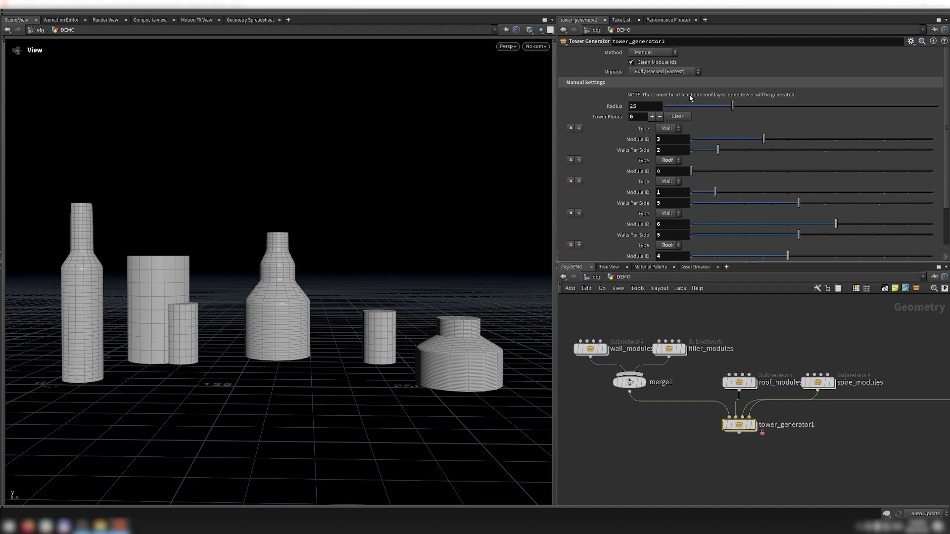
mouse_move(739, 429)
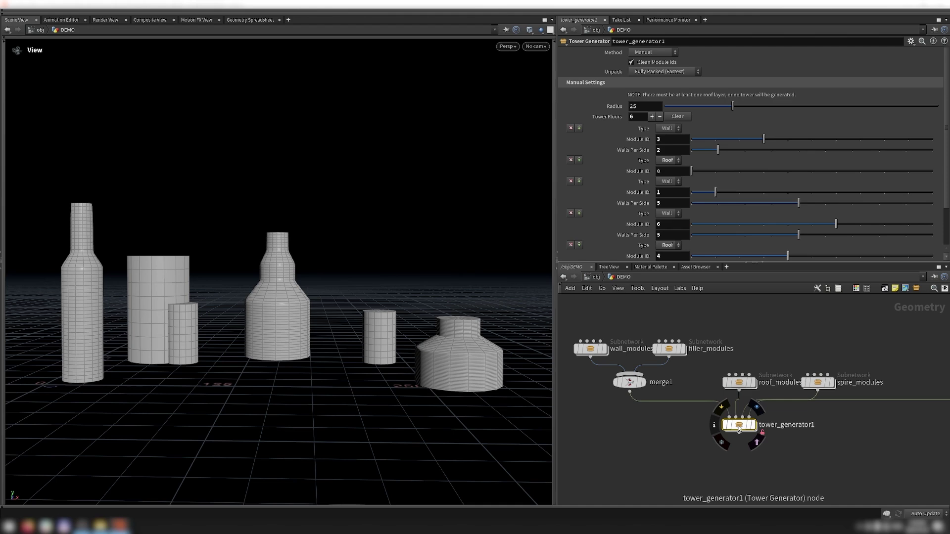
double_click(739, 426)
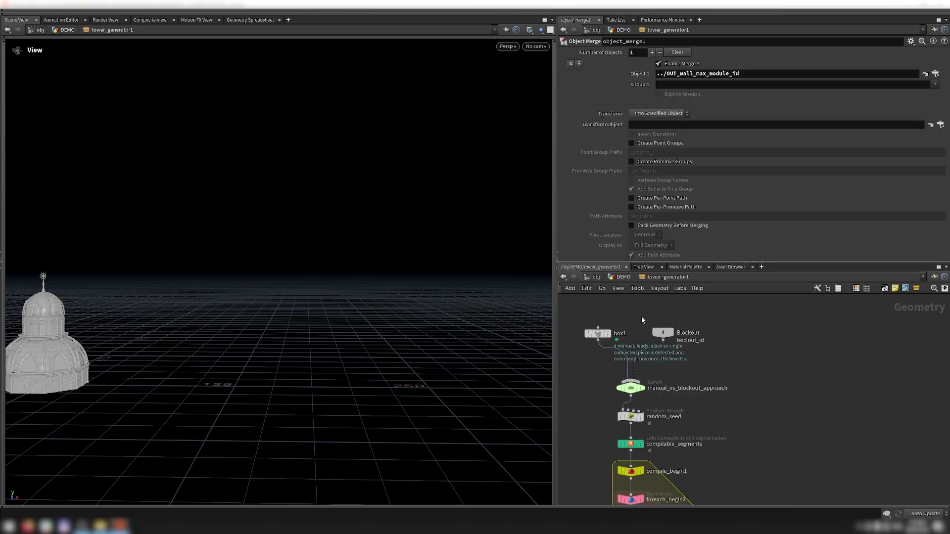
left_click(631, 417)
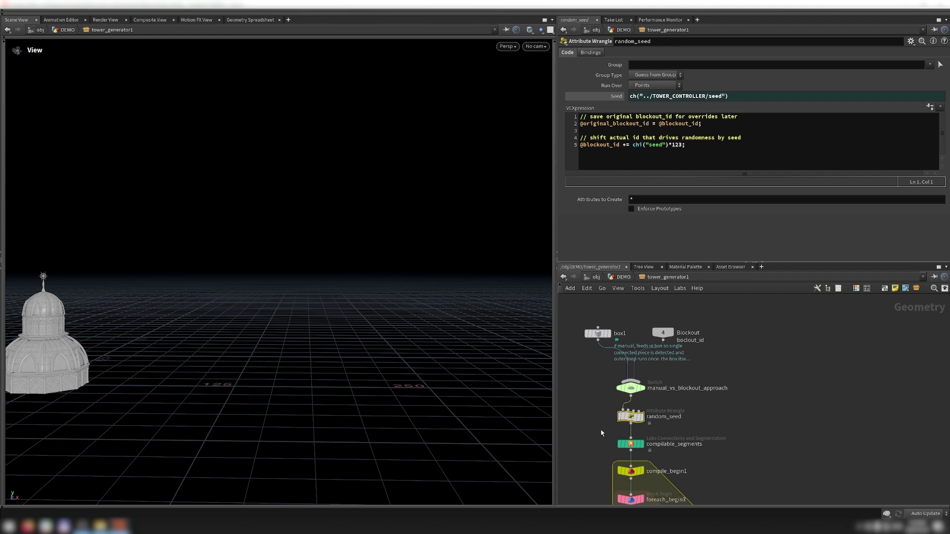
left_click(658, 450)
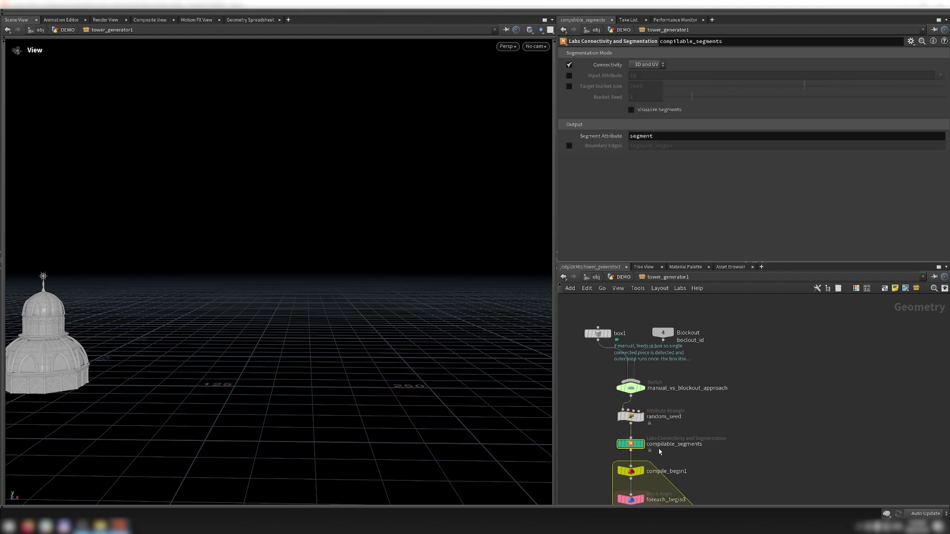
Step: Add a Labs Compilable Segments setup in empty network space, and delete all of its nodes
left_click(665, 458)
key("Tab")
type("compila")
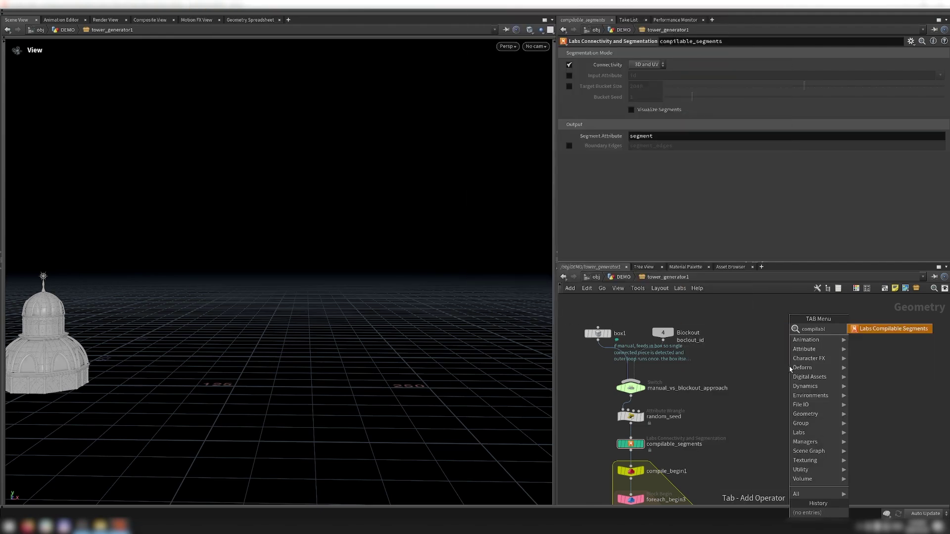
type("bl")
key("Return")
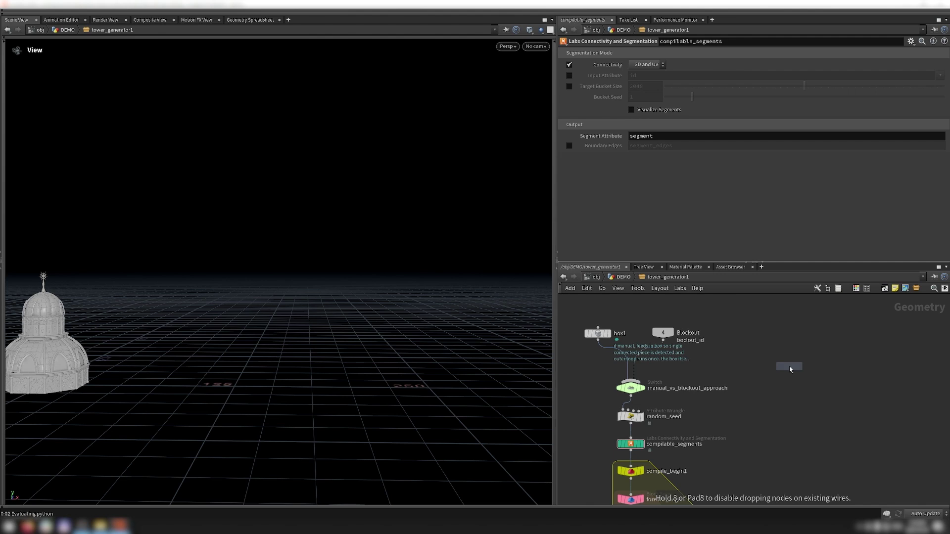
left_click(788, 366)
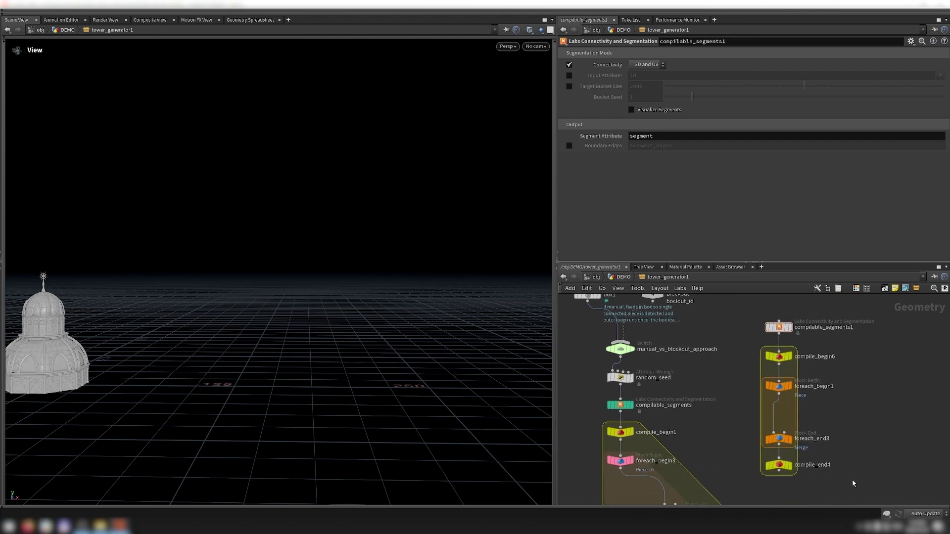
left_click_drag(855, 490, 758, 319)
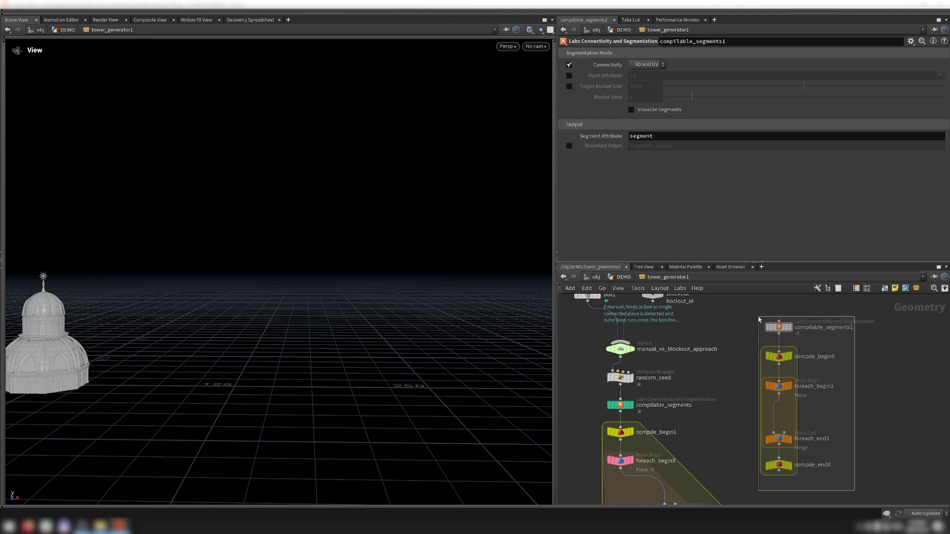
key("Delete")
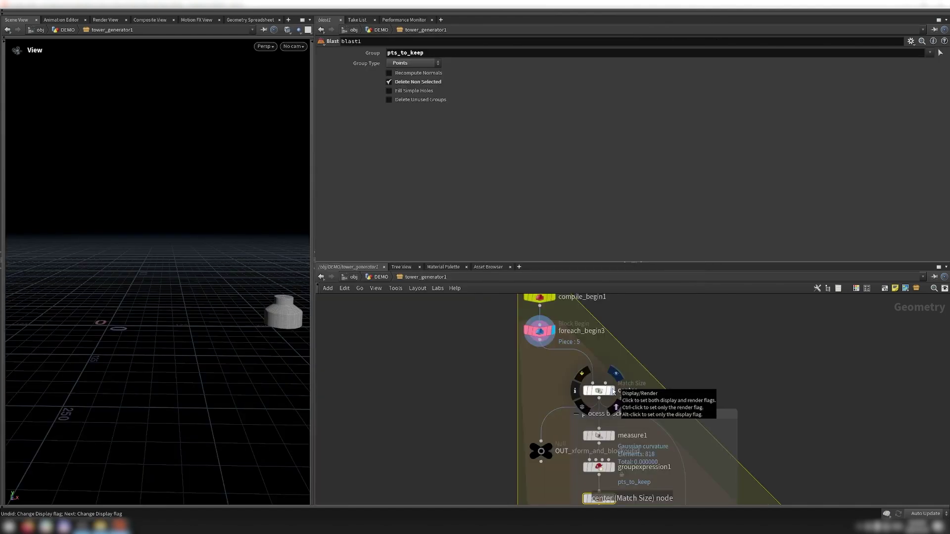
Step: Display the center node's output and frame the single blockout piece in the viewport
left_click(613, 391)
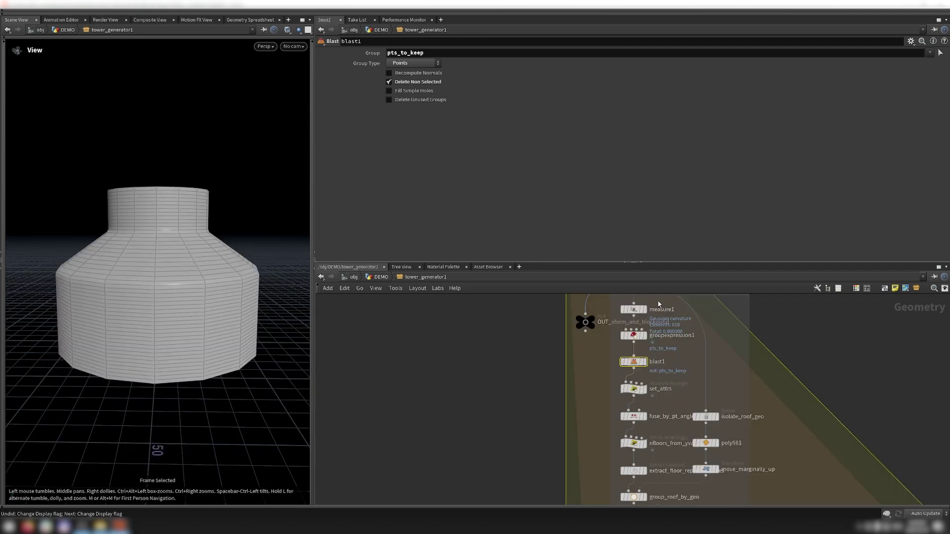
Step: Display the outputs of blast1 and fuse_by_pt_angle in turn, reading the set_attrs wrangle code between them
middle_click(659, 306)
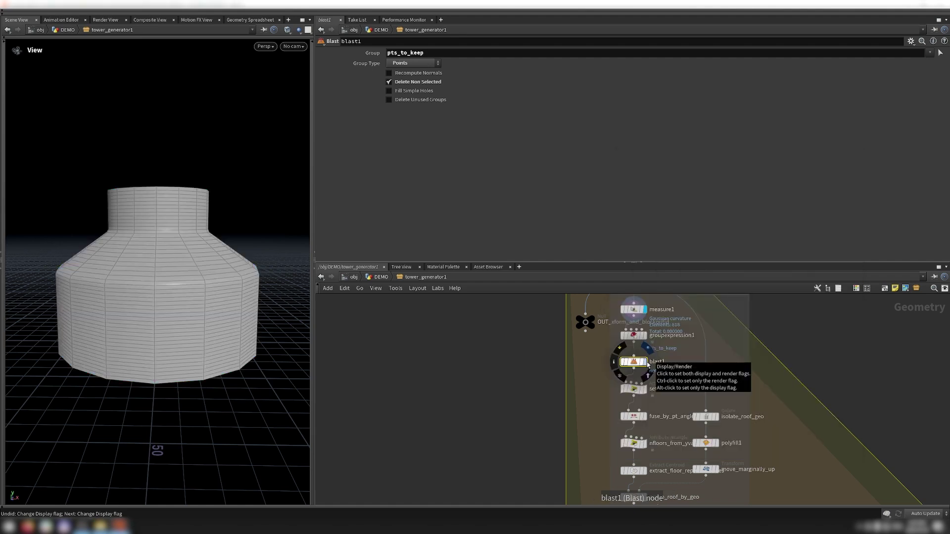
left_click(646, 361)
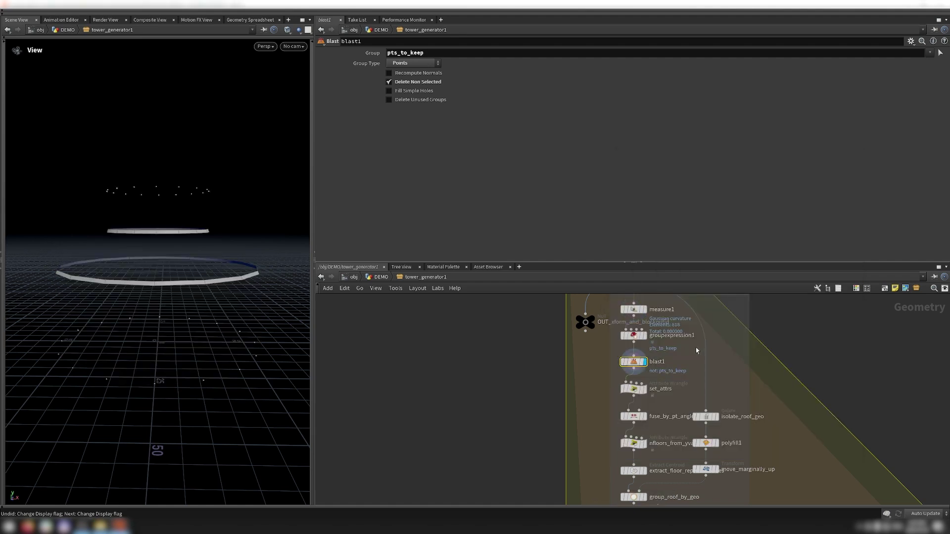
left_click(624, 387)
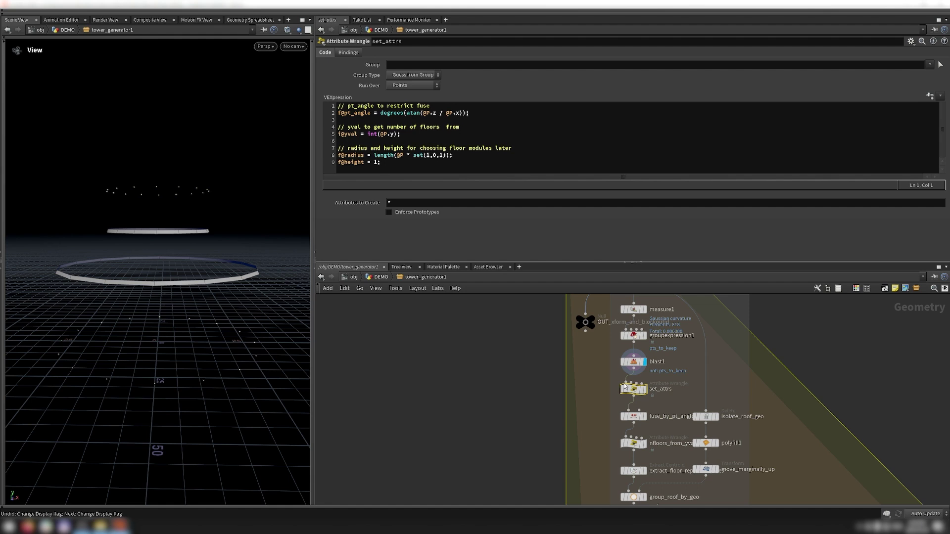
left_click(601, 421)
mouse_move(648, 418)
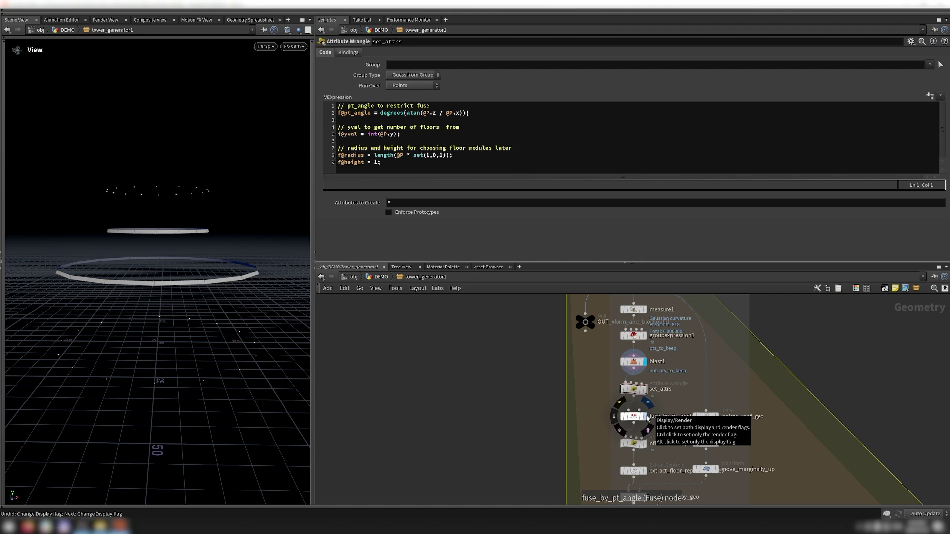
left_click(648, 418)
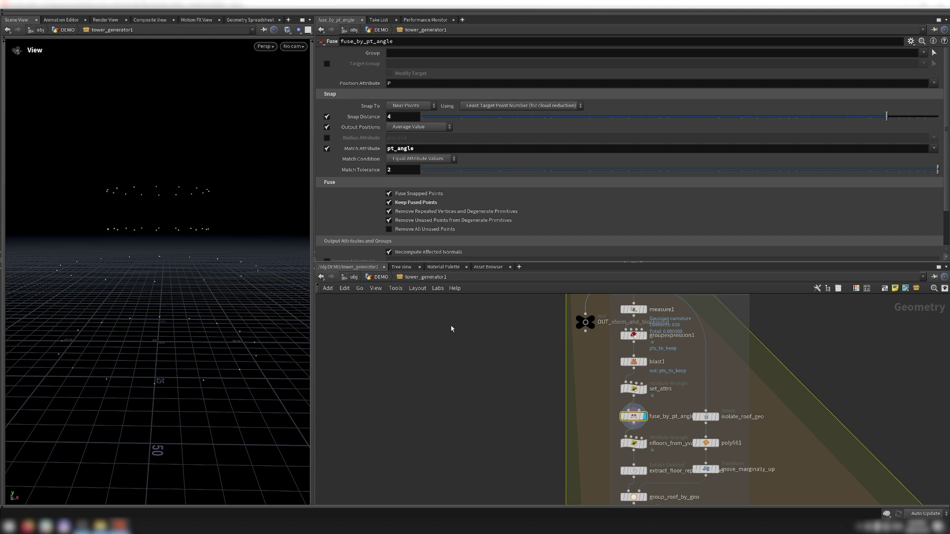
Step: Read the nfloors_from_yval_attrs code and display the points output by extract_floor_representatives
scroll(451, 329, "up", 2)
left_click(678, 465)
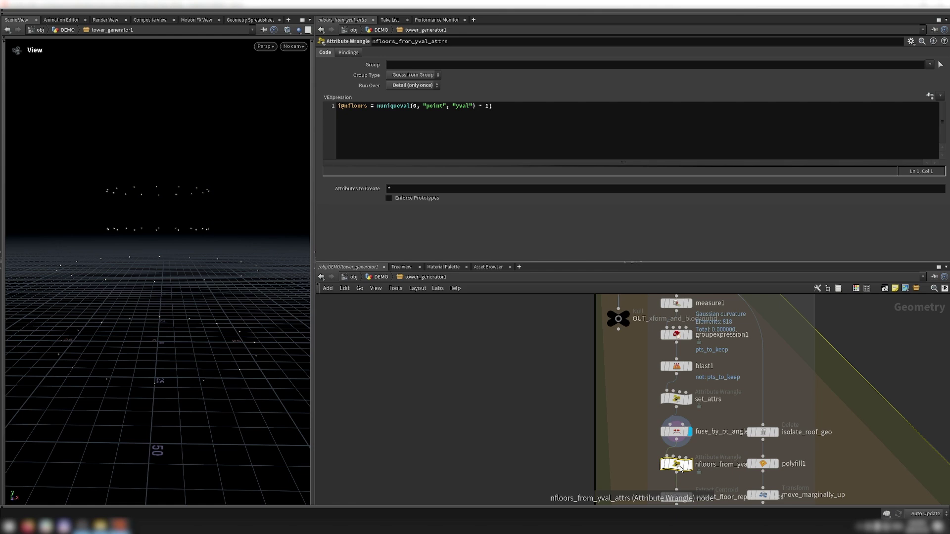
left_click(675, 495)
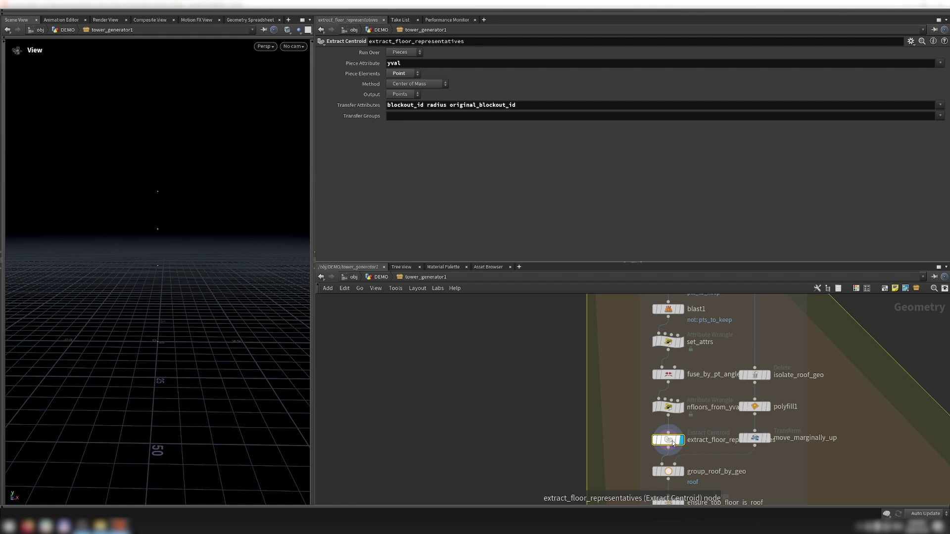
Step: Inspect the roof branch from isolate_roof_geo1 through polyfill1 and move_marginally_up, and examine the group_roof_by_geo output and settings
left_click(755, 407)
middle_click_drag(685, 477, 698, 381)
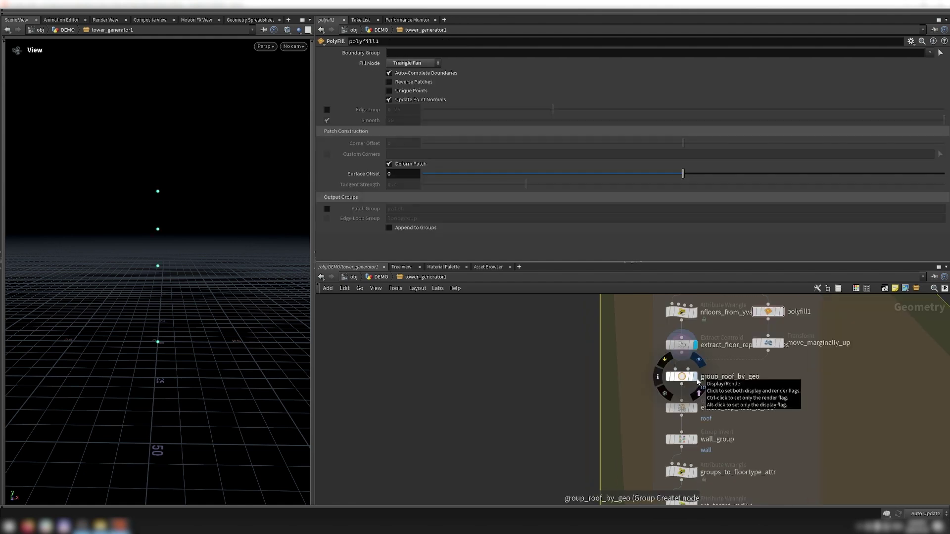
scroll(781, 434, "down", 3)
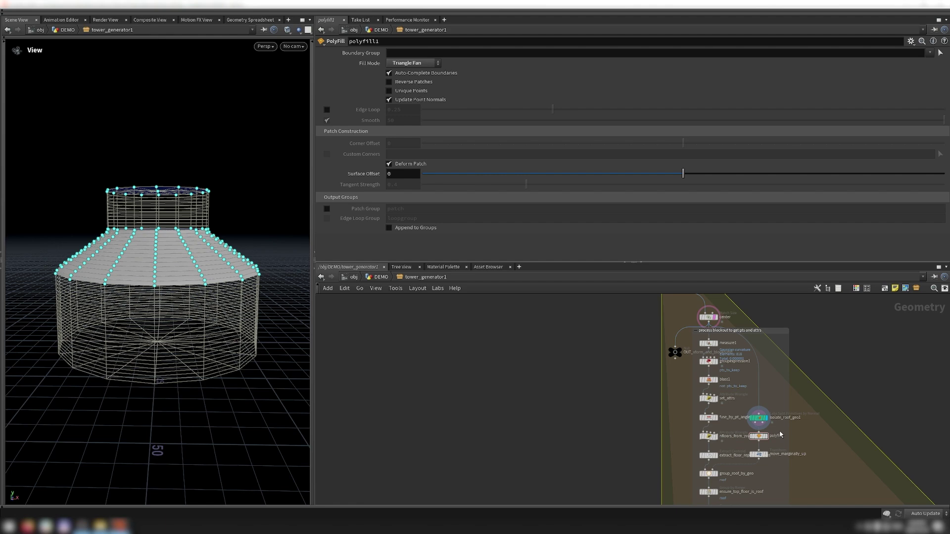
scroll(780, 450, "up", 2)
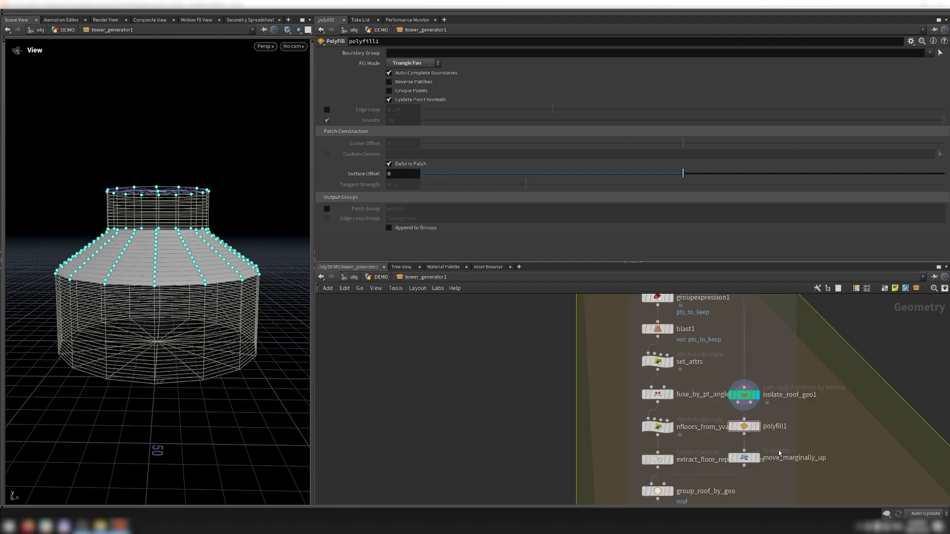
left_click(744, 395)
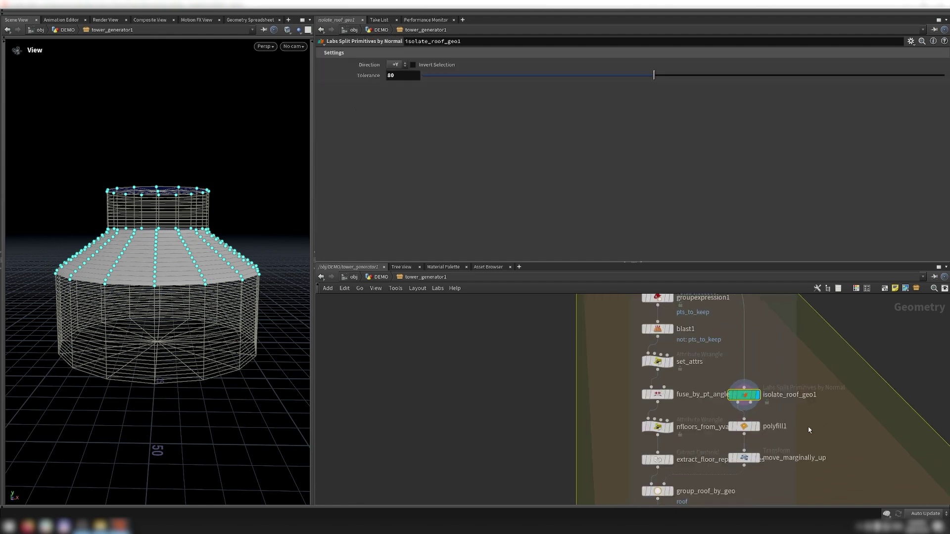
left_click(757, 426)
mouse_move(263, 331)
left_mouse_down()
mouse_move(237, 291)
mouse_move(232, 263)
mouse_move(258, 326)
left_mouse_up()
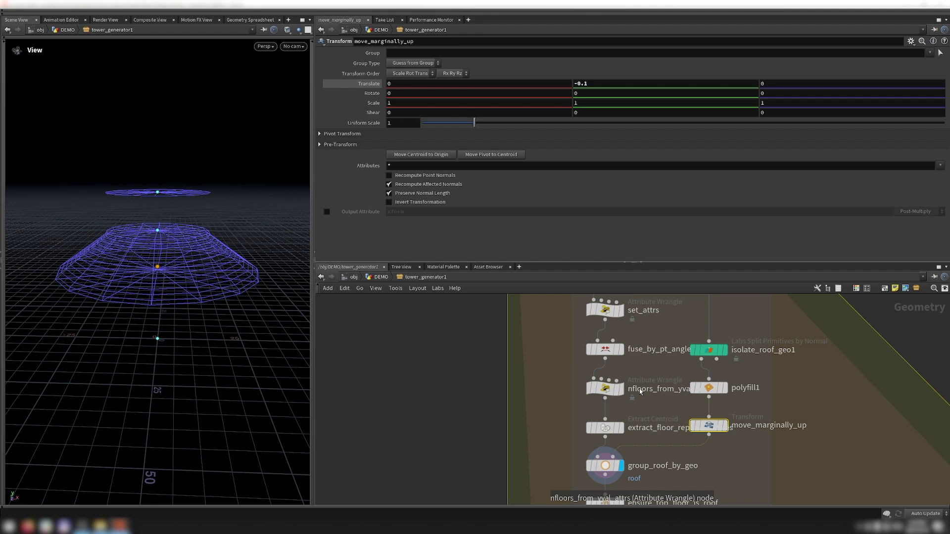
key("Down")
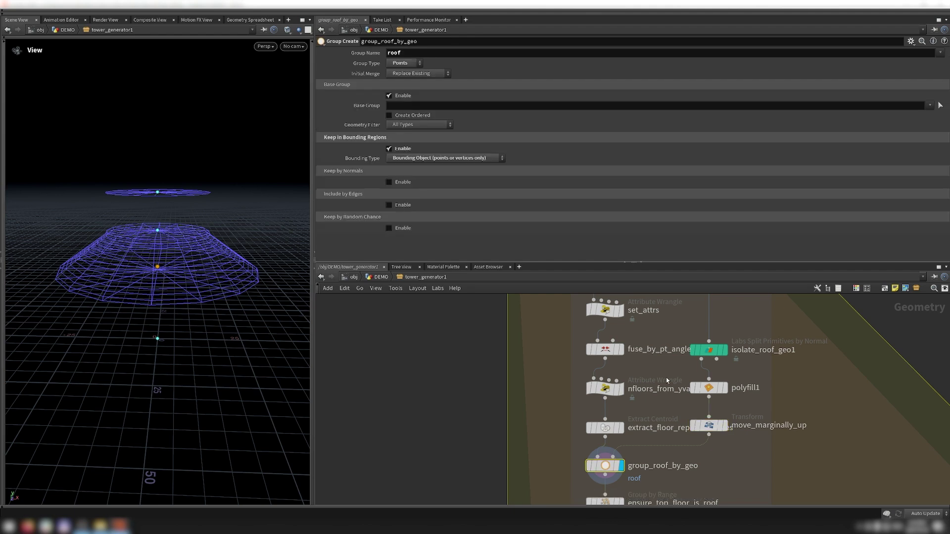
Step: Display the output of ensure_top_floor_is_roof and select that node to examine its roof group
scroll(643, 420, "down", 2)
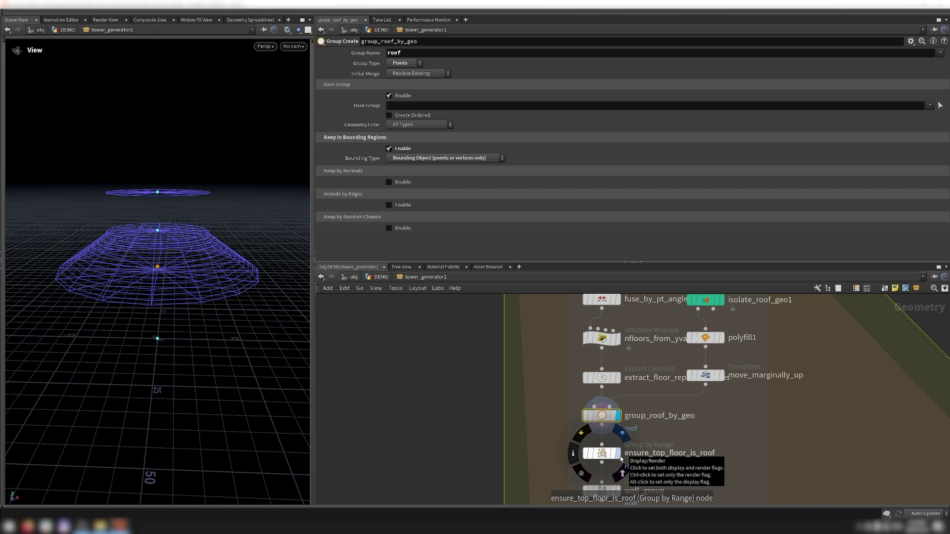
left_click(622, 459)
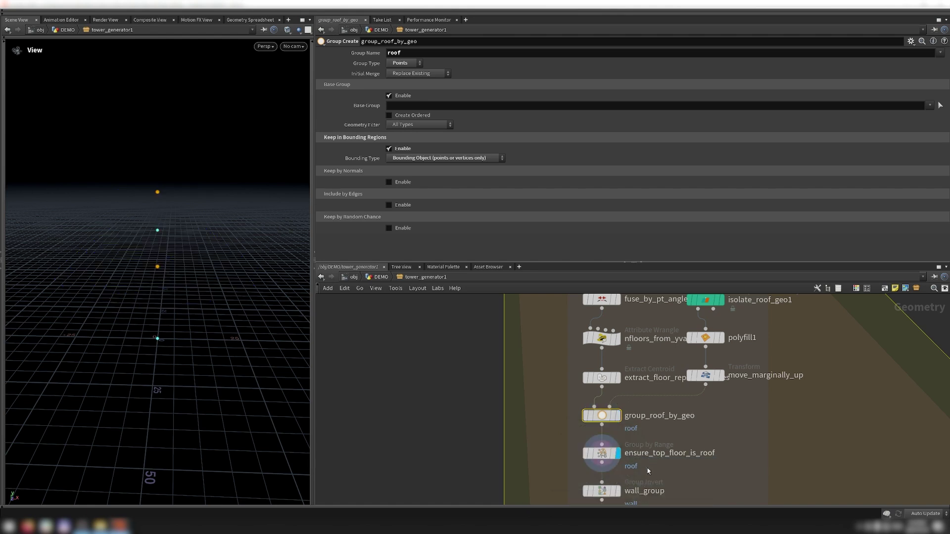
key("Down")
Step: Display the wall_group output and read the code of the groups_to_floortype_attr and set_target_radius wrangles
scroll(624, 426, "down", 4)
left_click(624, 399)
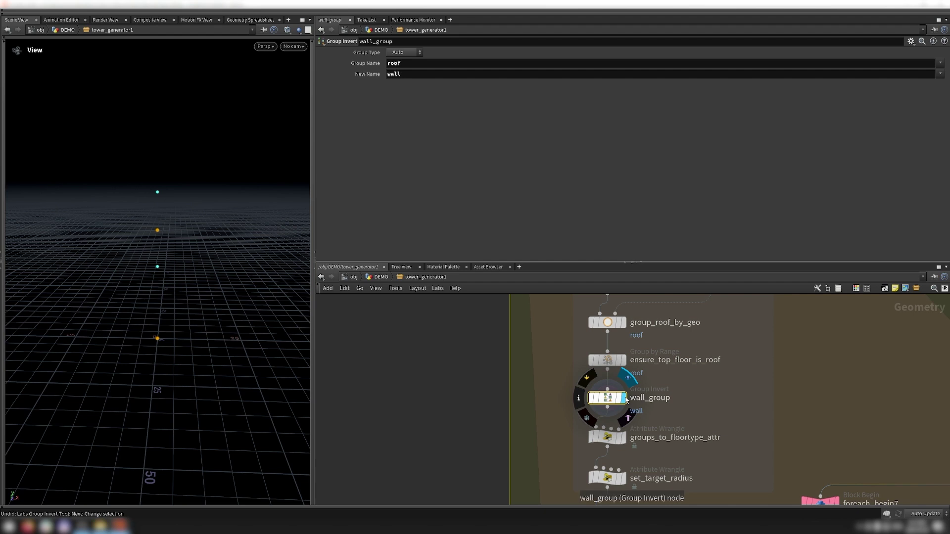
left_click(625, 437)
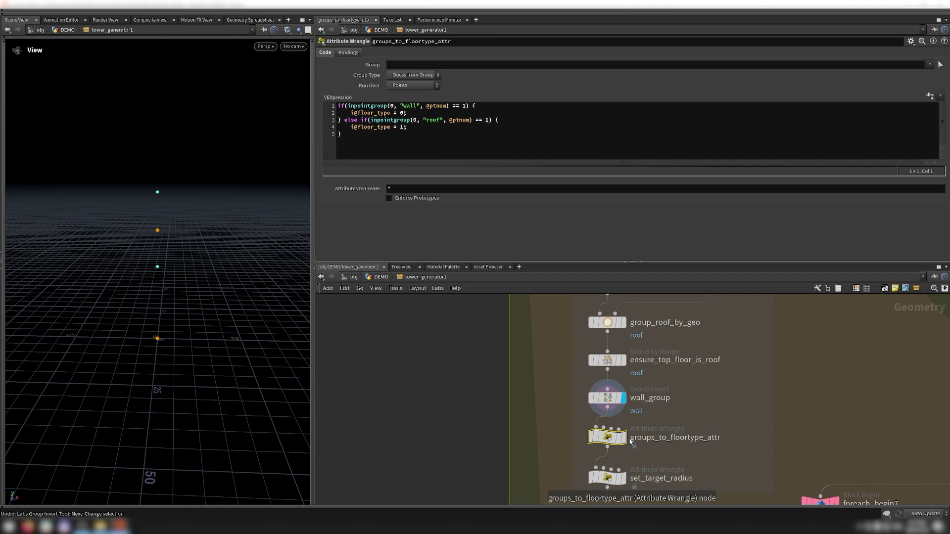
key("Down")
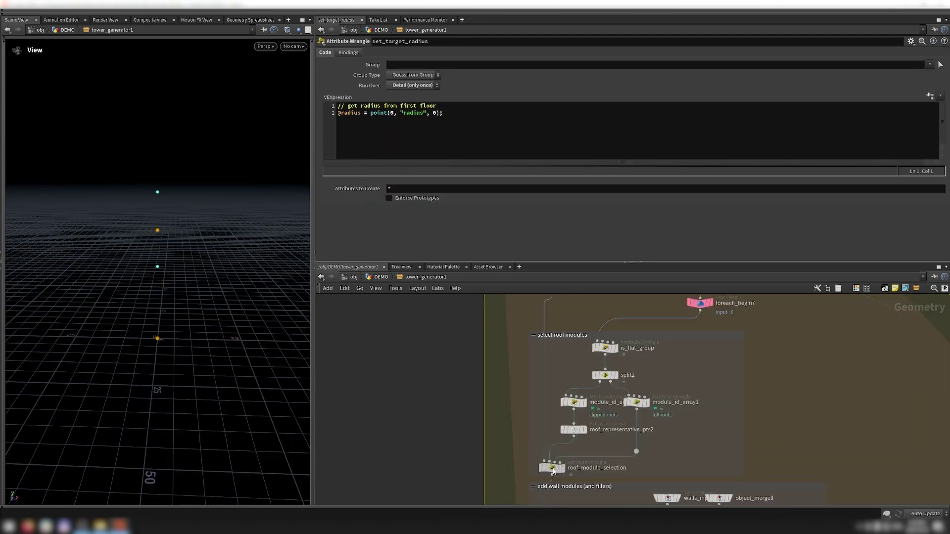
Step: Open the roof_module_selection wrangle and examine its code together with the clipped and full roof branches feeding it
left_click(549, 468)
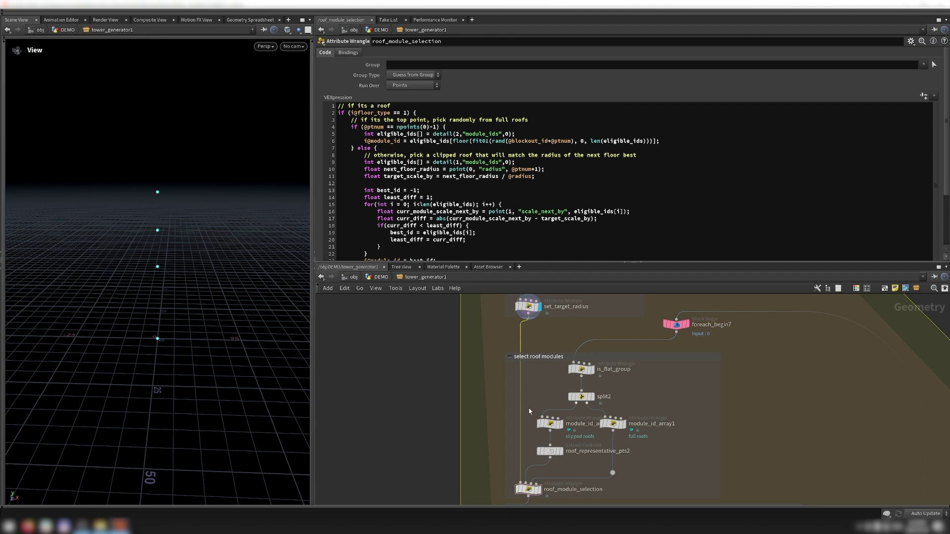
mouse_move(540, 452)
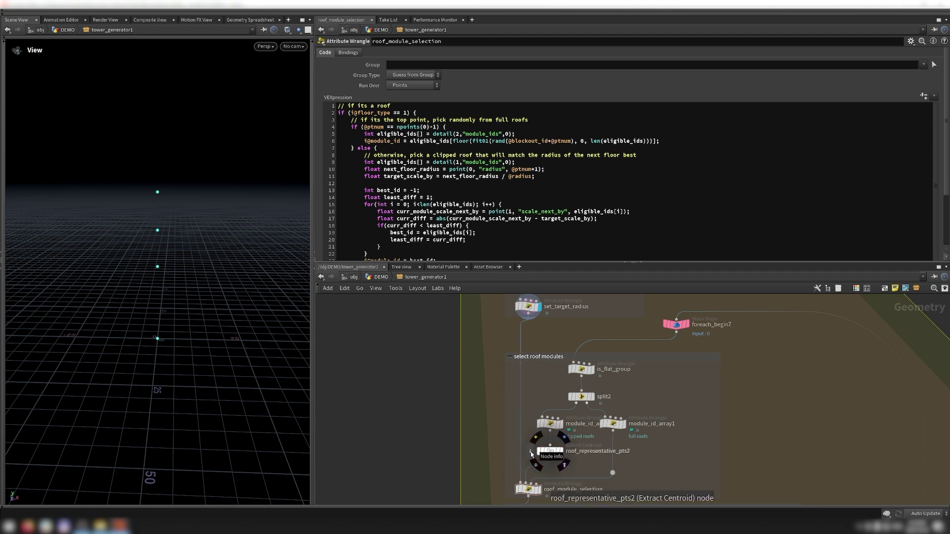
left_click(532, 453)
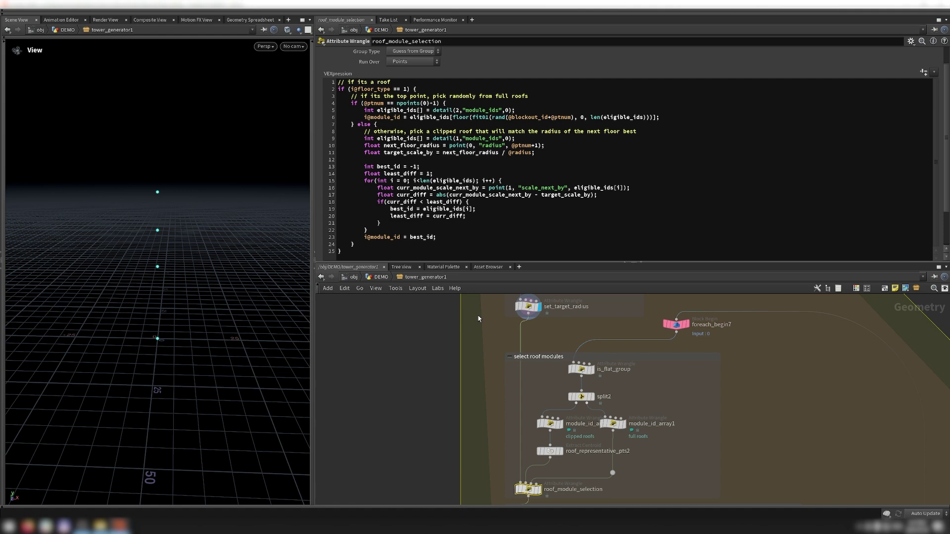
left_click(613, 446)
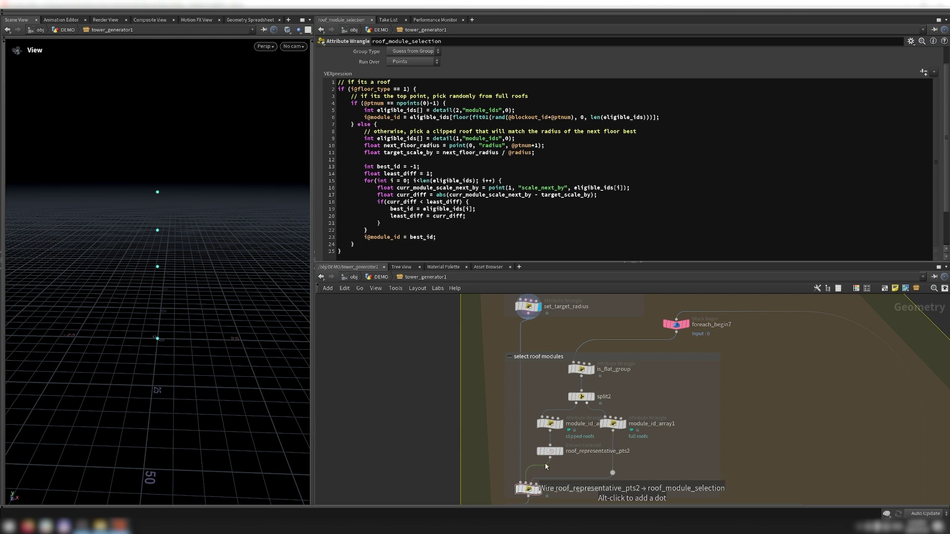
left_click(546, 467)
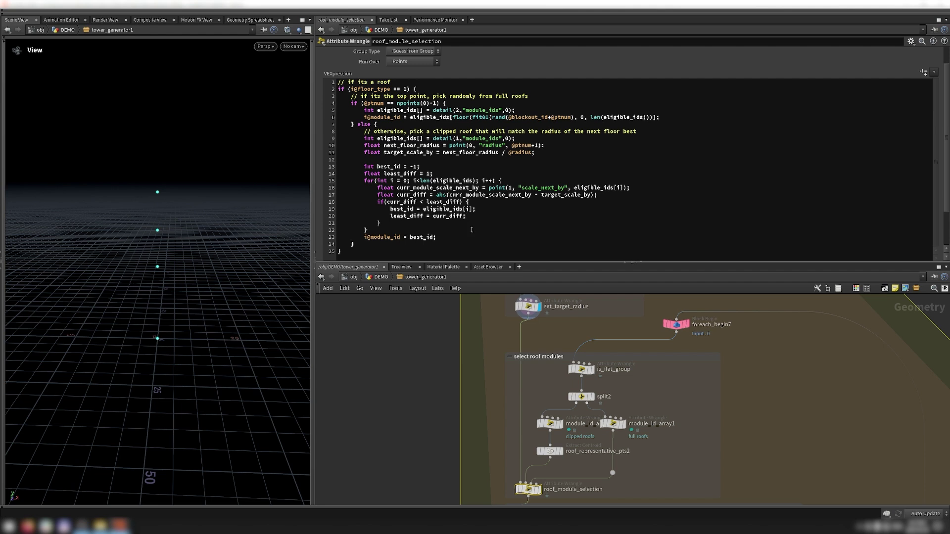
Step: In the wall modules section, display find_true_radius and read its code and that of find_num_sides
middle_click_drag(569, 495, 579, 402)
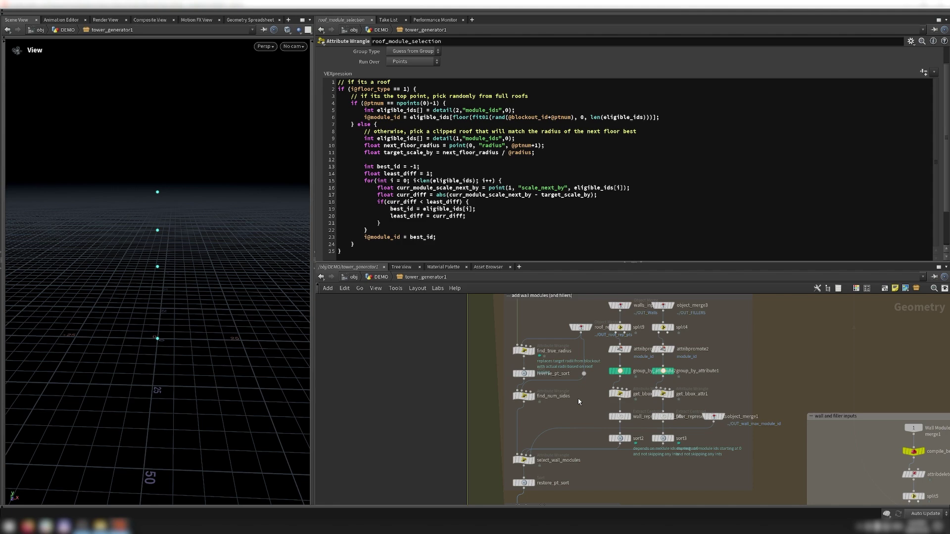
left_click(524, 351)
middle_click_drag(556, 362, 490, 352)
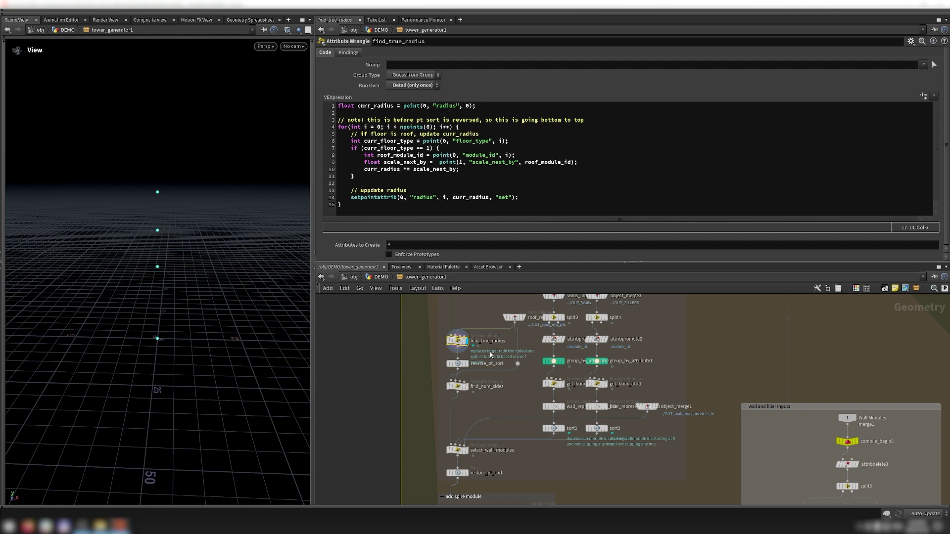
left_click(458, 387)
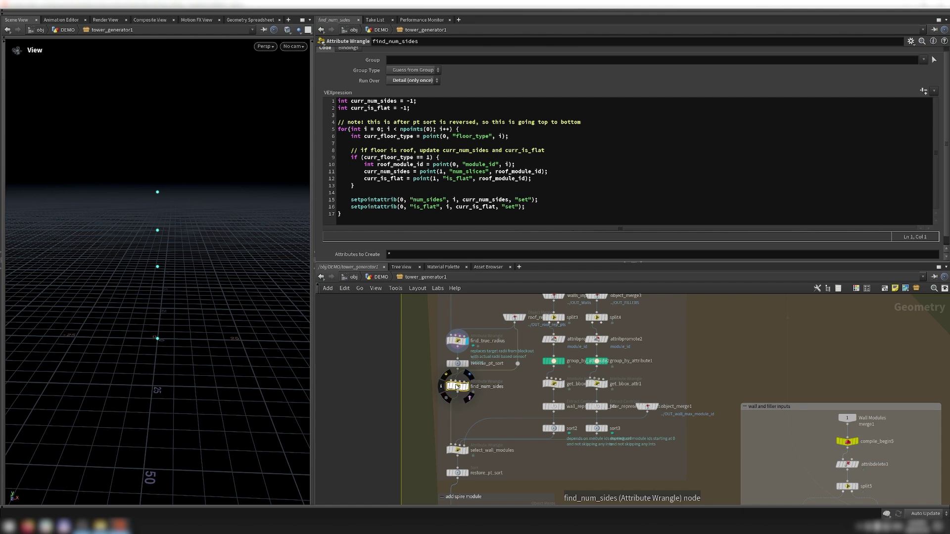
Step: Open the select_wall_modules wrangle, show Target Wall Width as an evaluated value, and read the wall and filler height code
left_click_drag(420, 441, 489, 457)
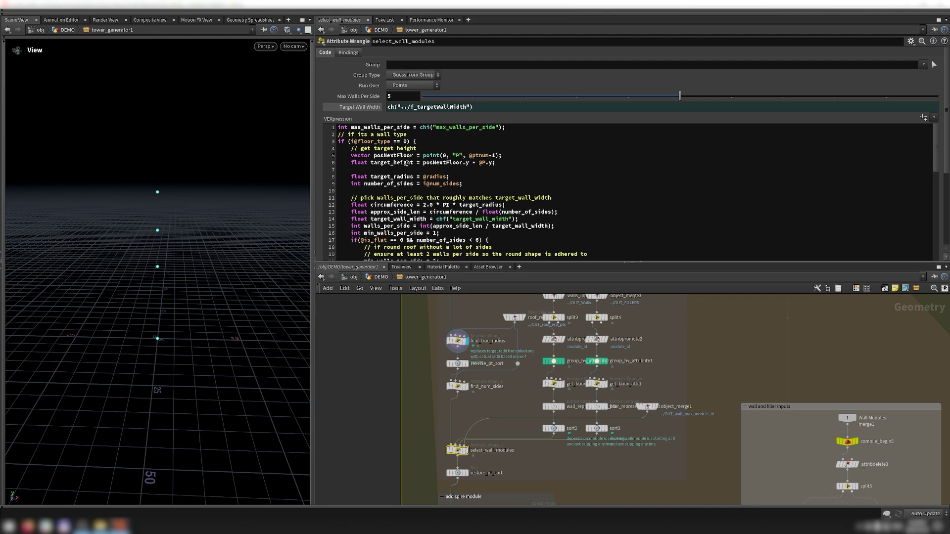
scroll(396, 156, "down", 2)
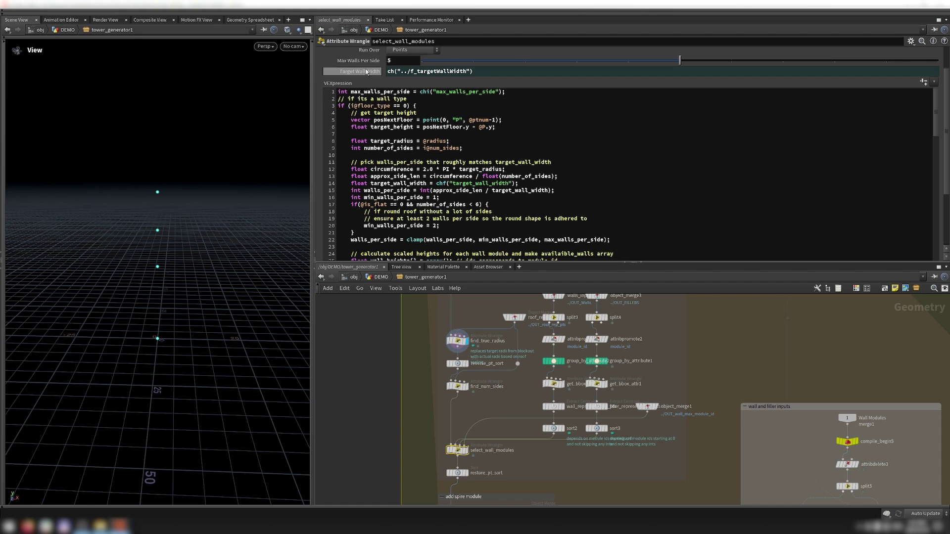
left_click(367, 72)
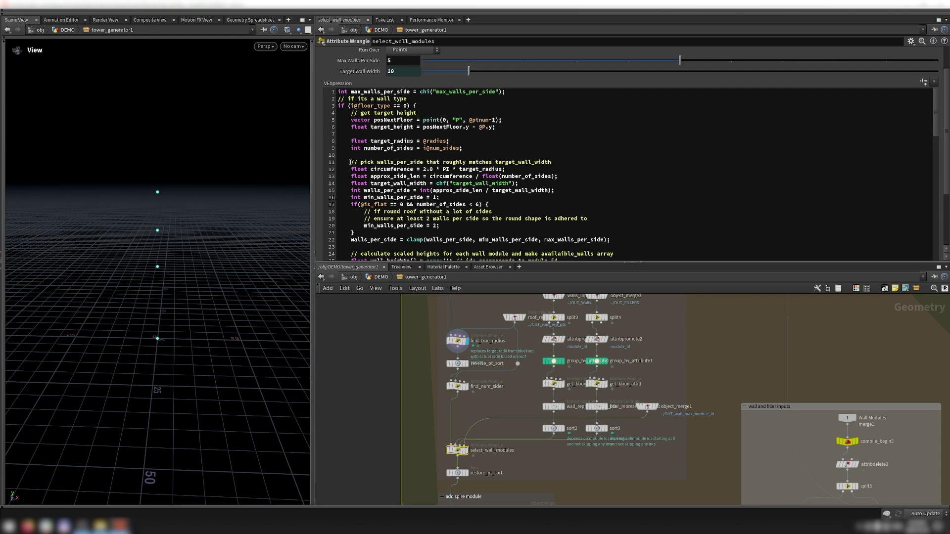
scroll(350, 162, "down", 5)
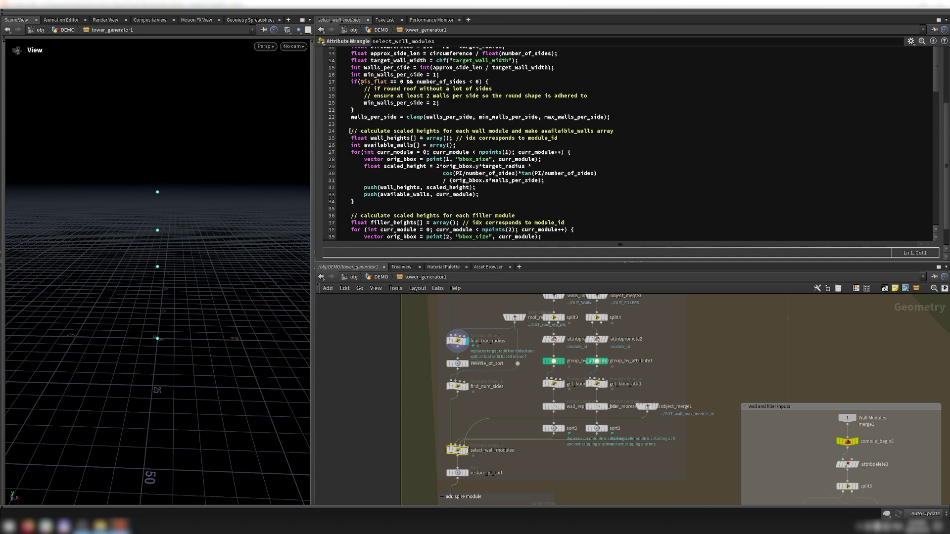
scroll(639, 212, "down", 3)
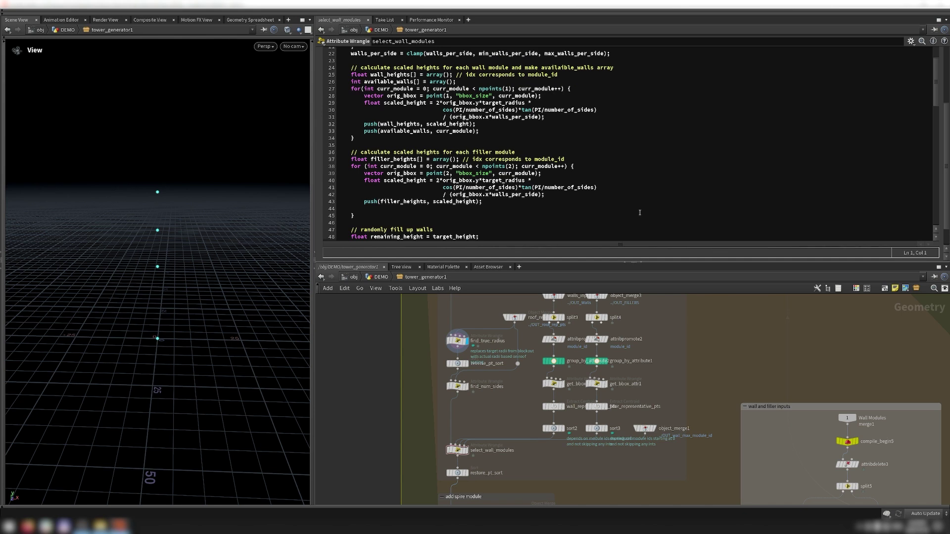
Step: Highlight the wall and filler input chains, and display the outputs of attribpromote1 and sort2
middle_click_drag(529, 414, 527, 431)
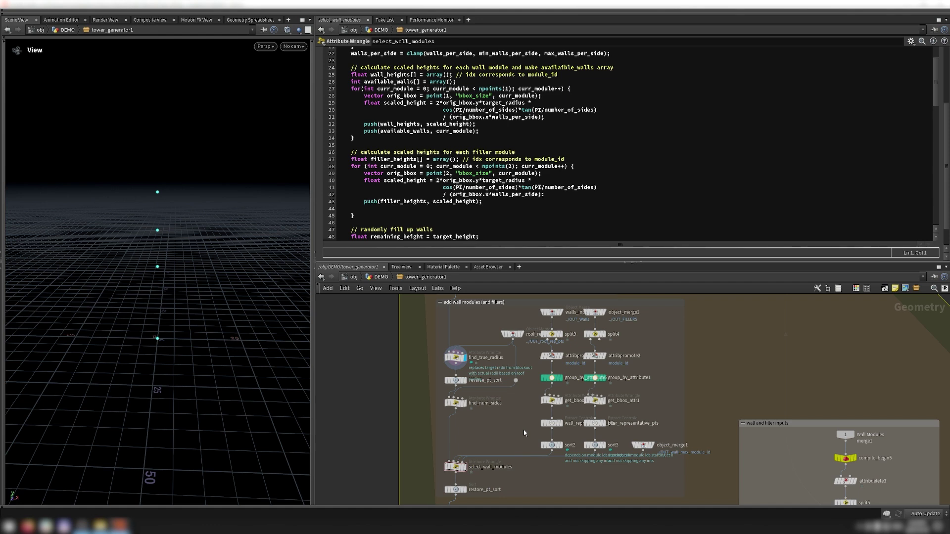
left_click_drag(537, 304, 615, 462)
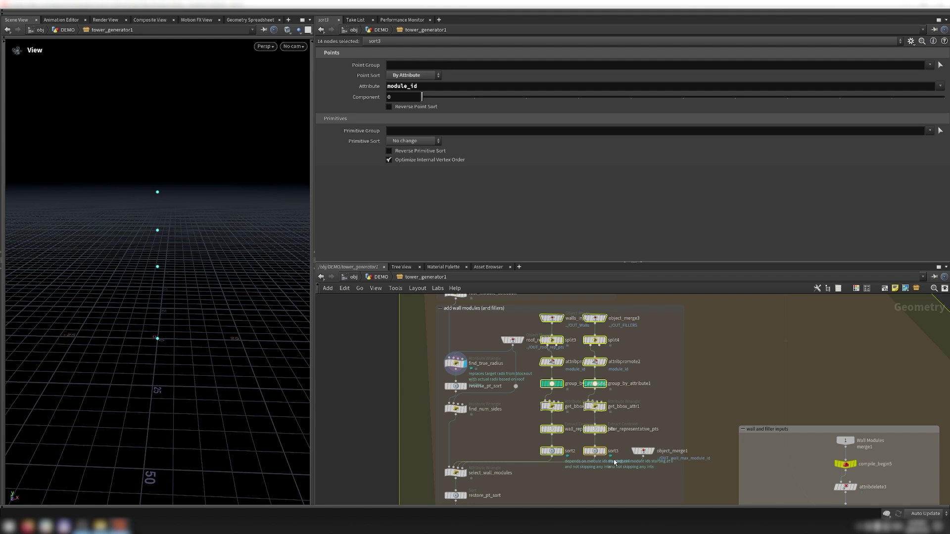
left_click(552, 362)
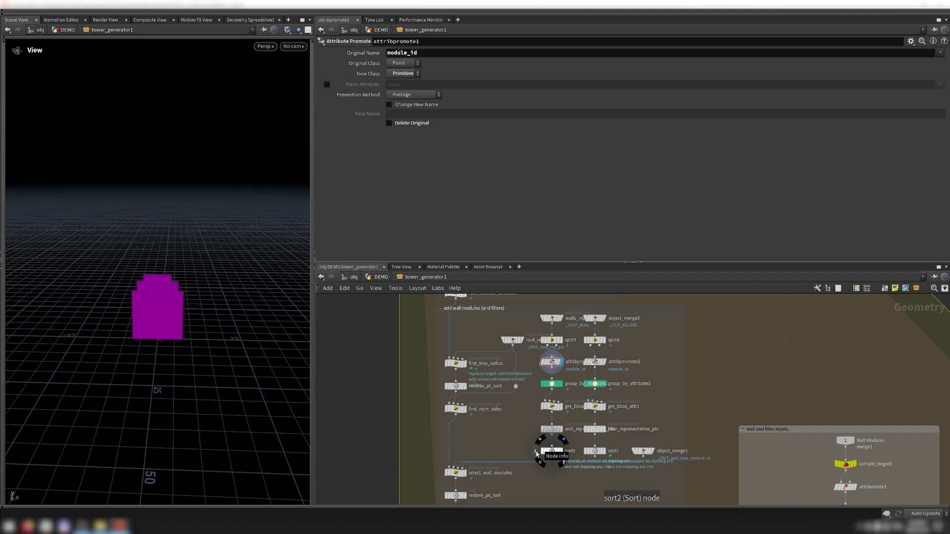
left_click(567, 454)
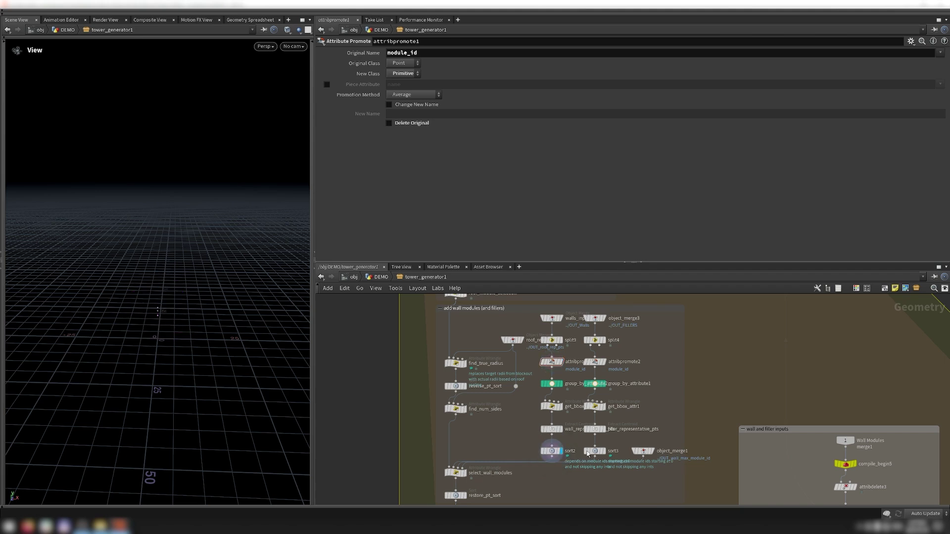
Step: Display the outputs of sort3, walls_input and split9 in the wall and filler input chains
left_click(605, 454)
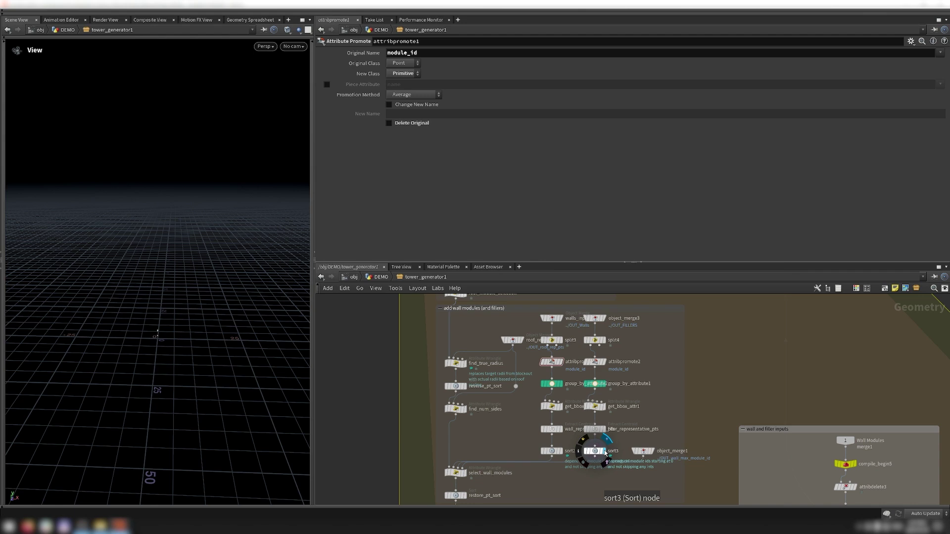
left_click(536, 451)
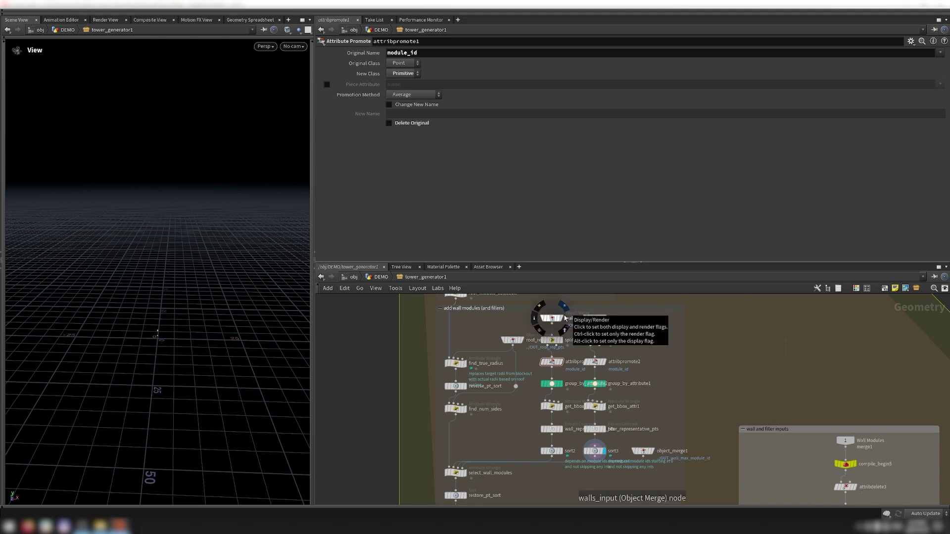
left_click(565, 318)
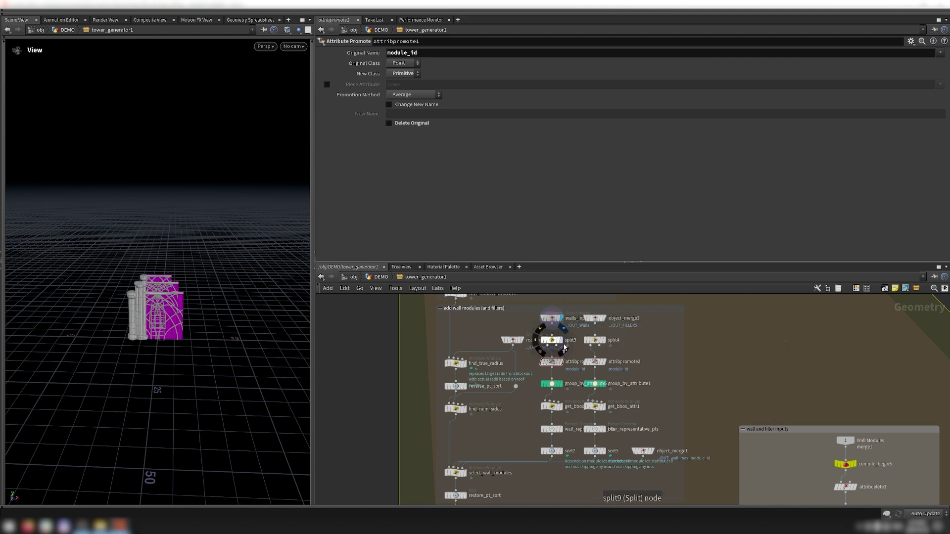
left_click(564, 341)
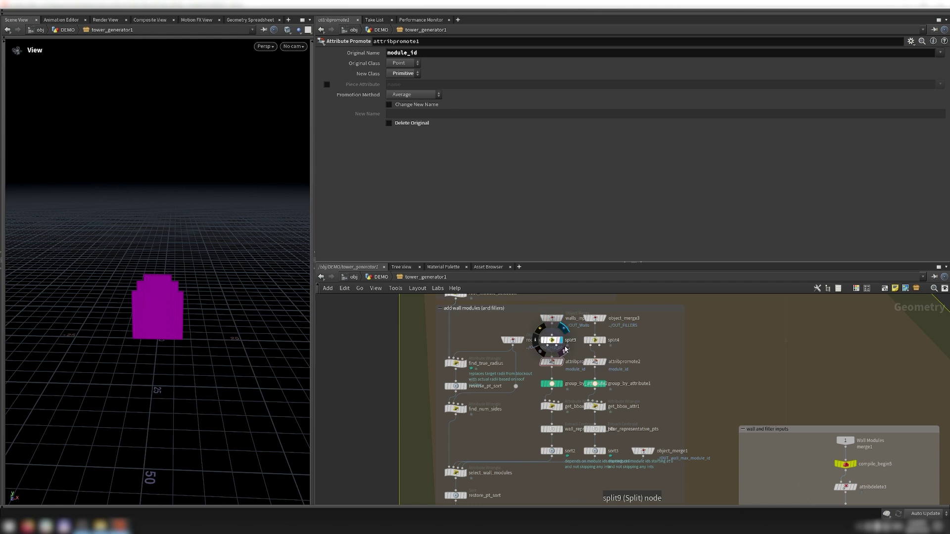
Step: Highlight groupname in the get_bbox_attr code, and trace it through attribpromote1, group_by_attribute2's attribute name and group prefix, and the geometry spreadsheet
left_click(553, 407)
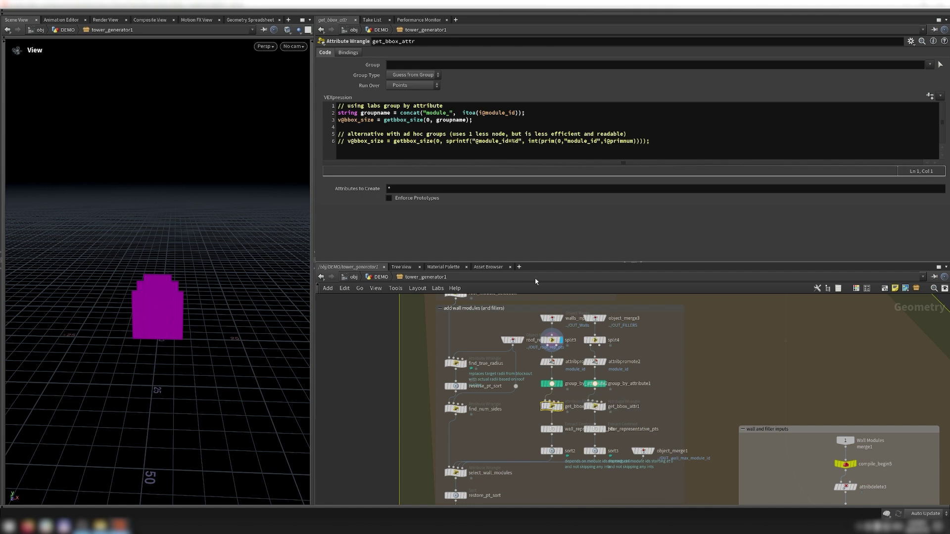
double_click(451, 120)
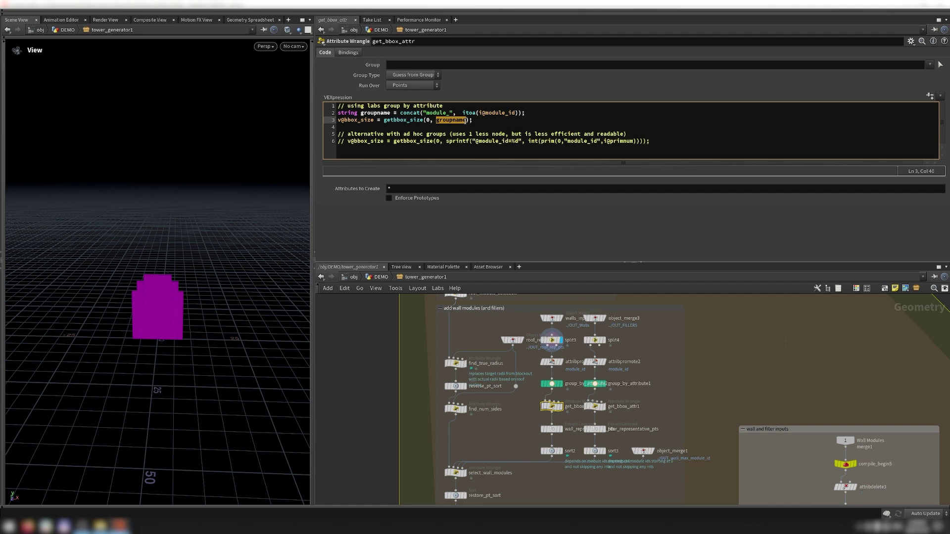
left_click(552, 362)
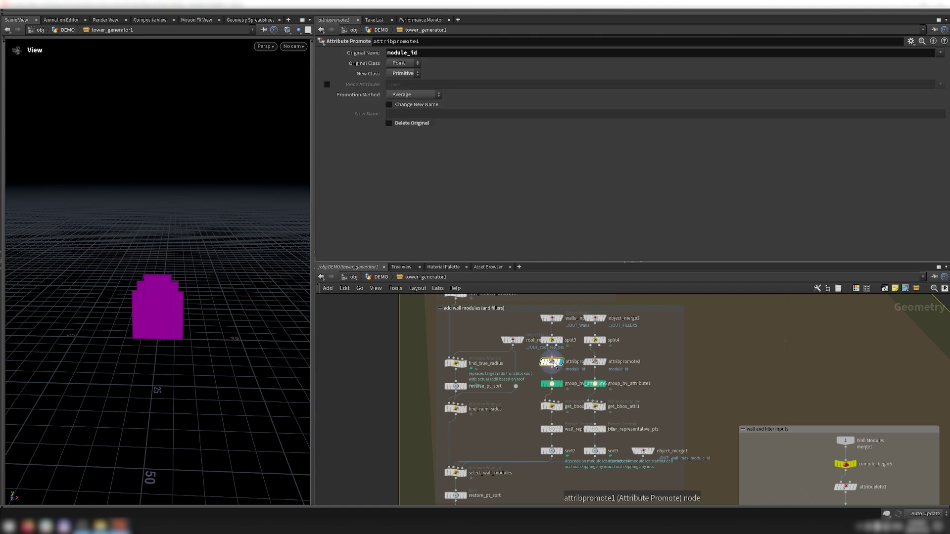
left_click(552, 384)
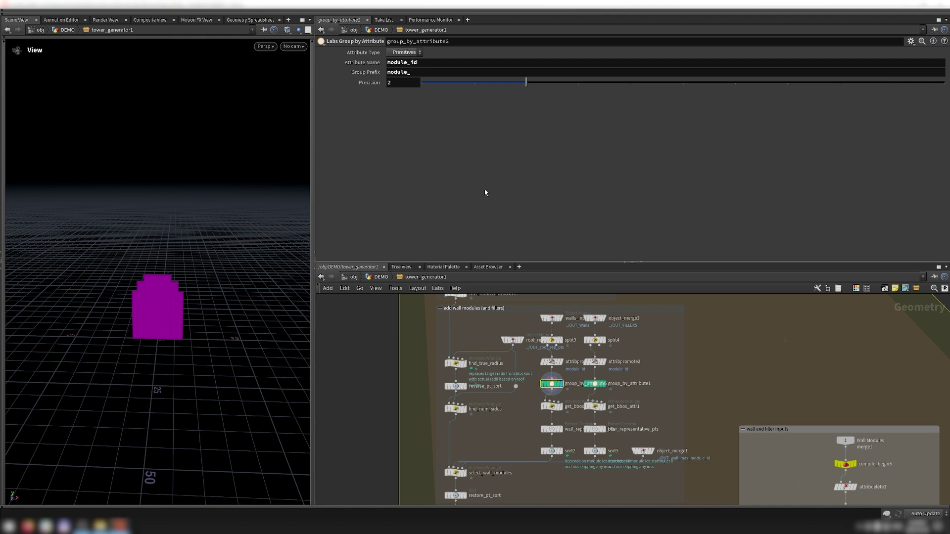
left_click(435, 63)
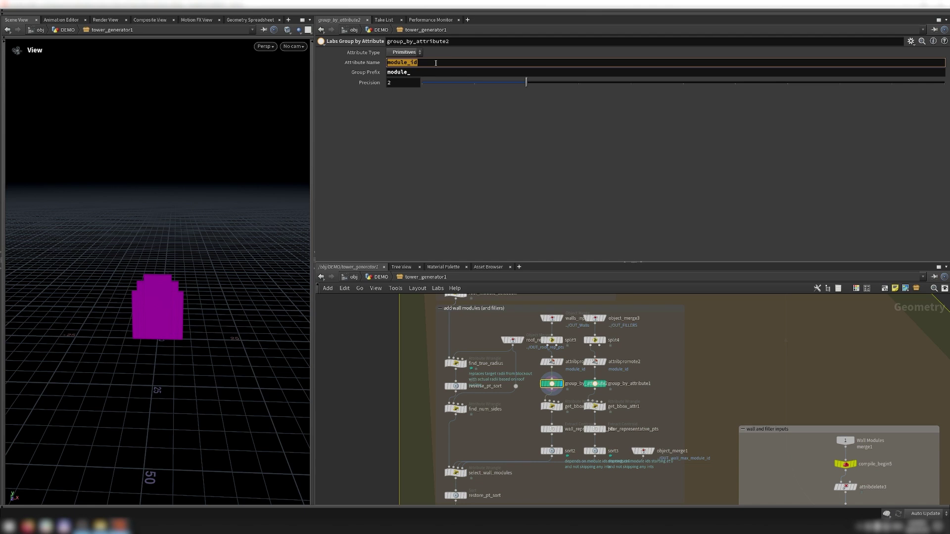
key("Tab")
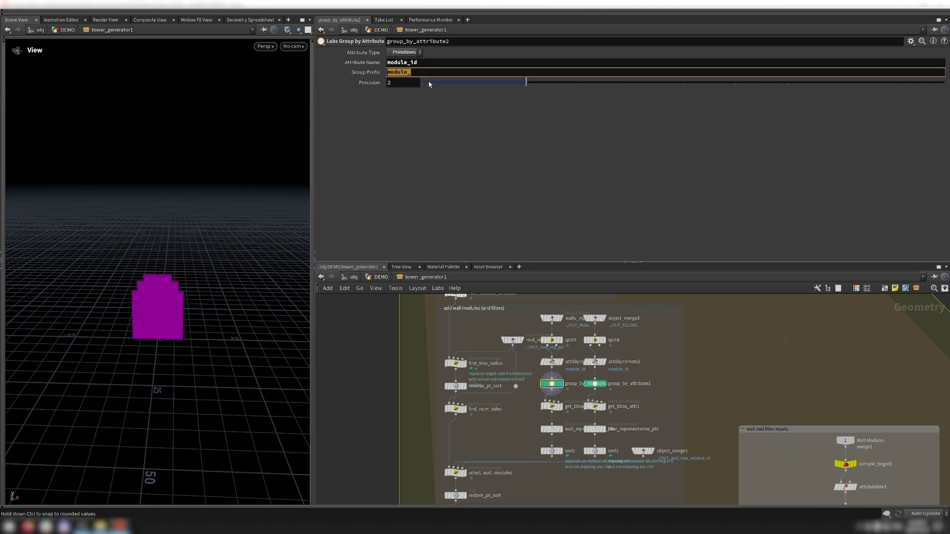
left_click(249, 19)
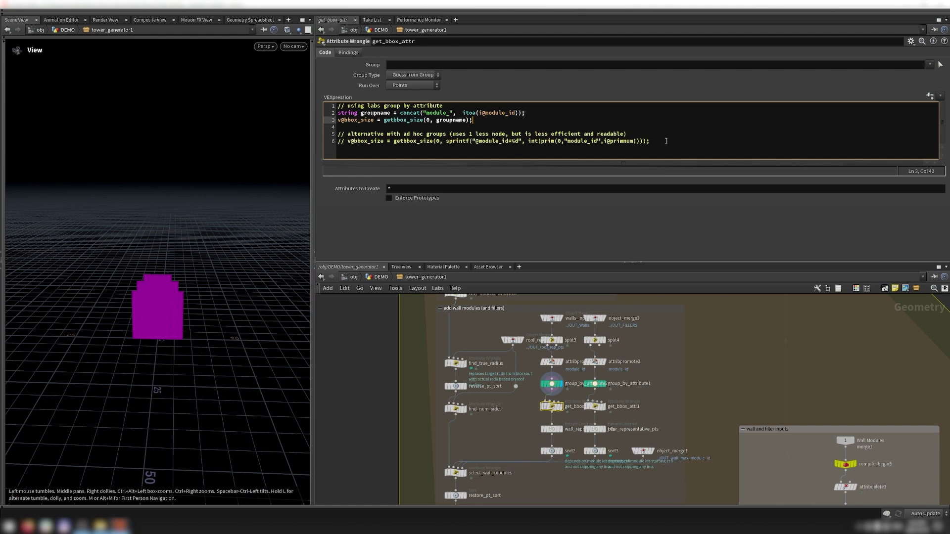
Step: In the get_bbox_attr wrangle, highlight the commented alternative that computes bbox_size with ad hoc groups
left_click(666, 141)
triple_click(666, 141)
left_click(666, 141)
left_click(550, 123)
left_click(690, 143)
left_click_drag(446, 142, 634, 144)
Step: Display wall_representative_pts and sort2, and read the select_wall_modules code for filler heights, random wall filling and converting walls to points
left_click(551, 430)
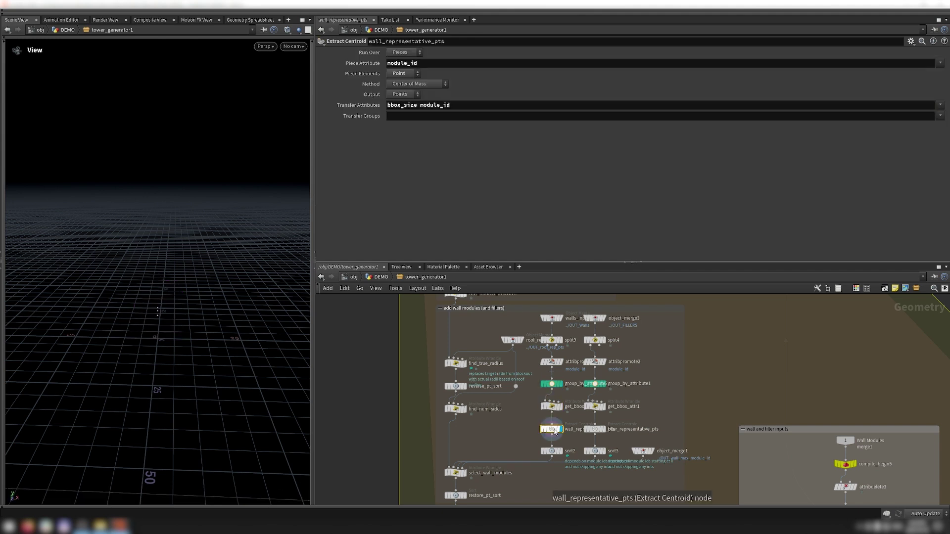
left_click(552, 450)
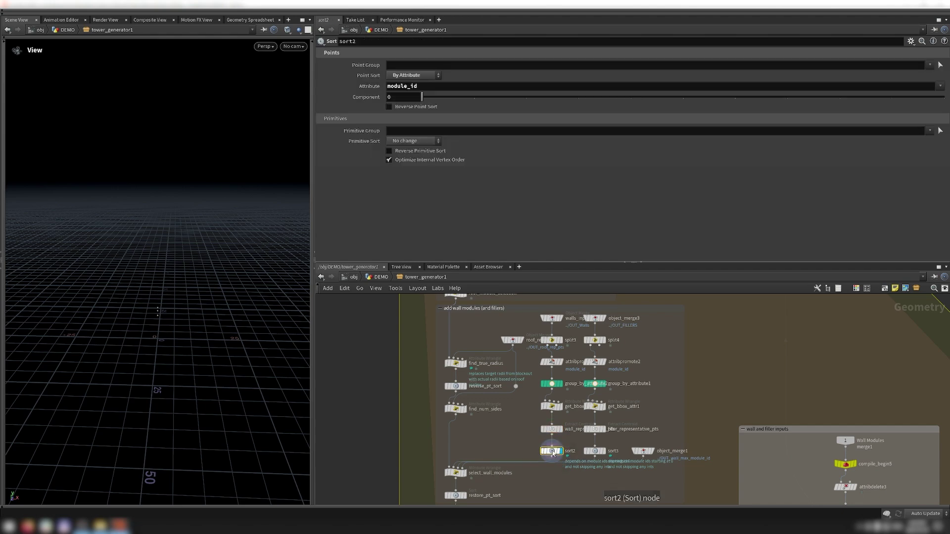
left_click(456, 472)
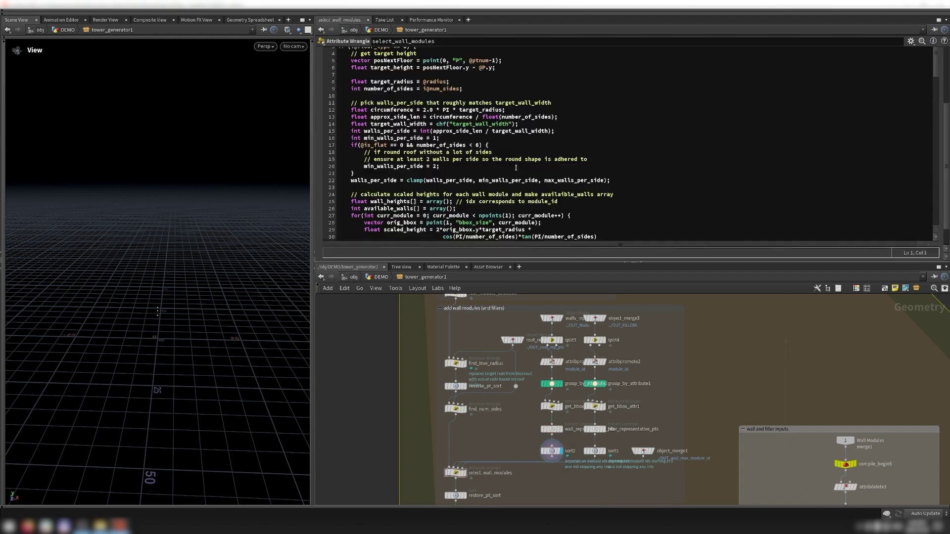
scroll(516, 167, "down", 10)
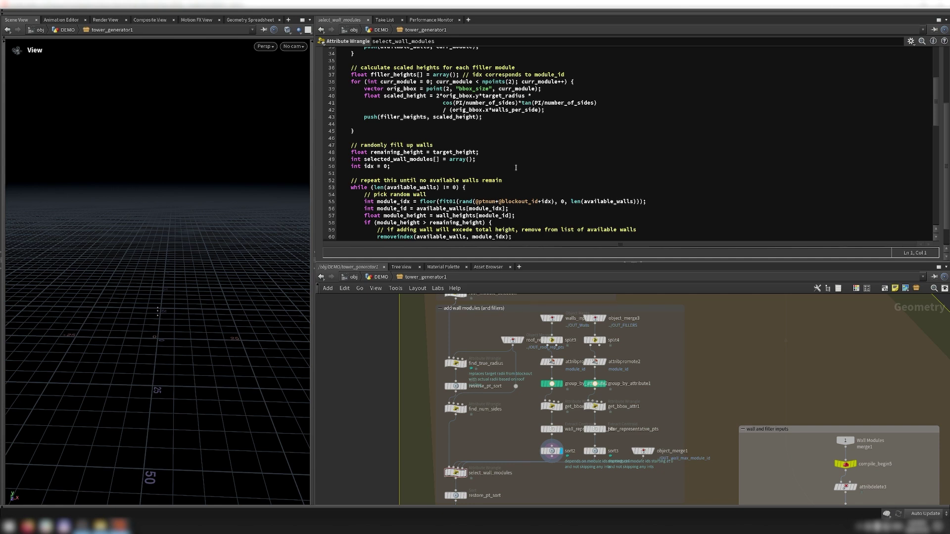
scroll(515, 167, "down", 4)
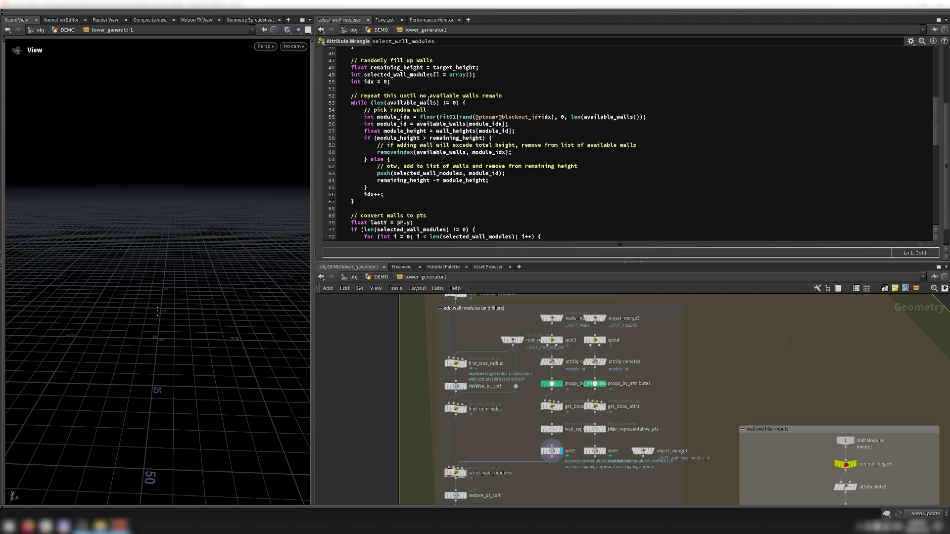
scroll(428, 99, "down", 7)
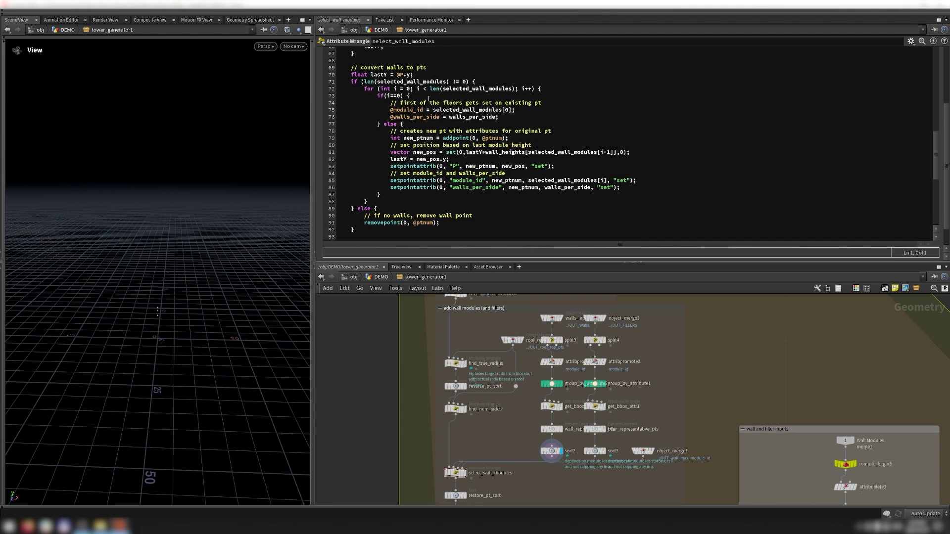
scroll(429, 99, "down", 9)
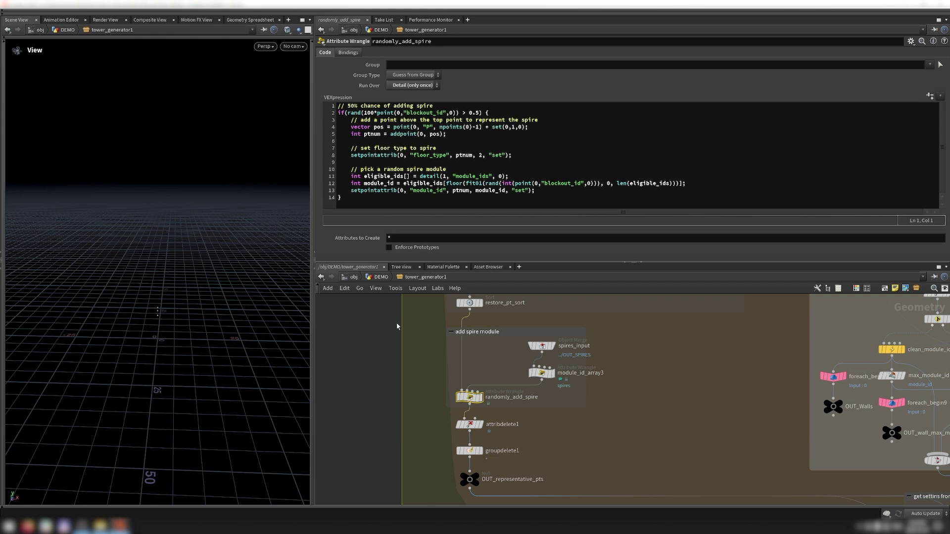
Step: Open the get_layer_settings wrangle and highlight the nodes that get settings from the manual or blockout method
scroll(397, 323, "down", 3)
left_click(637, 448)
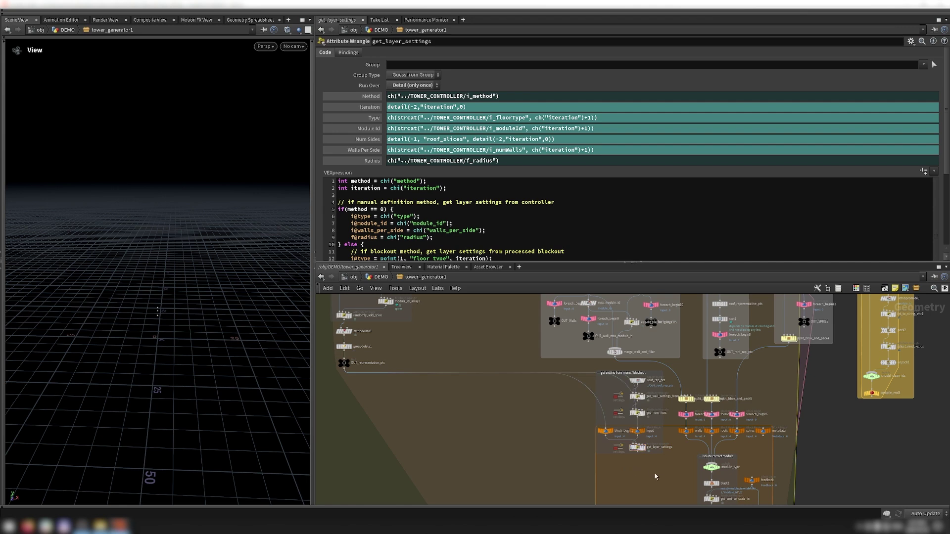
left_click_drag(638, 452, 593, 390)
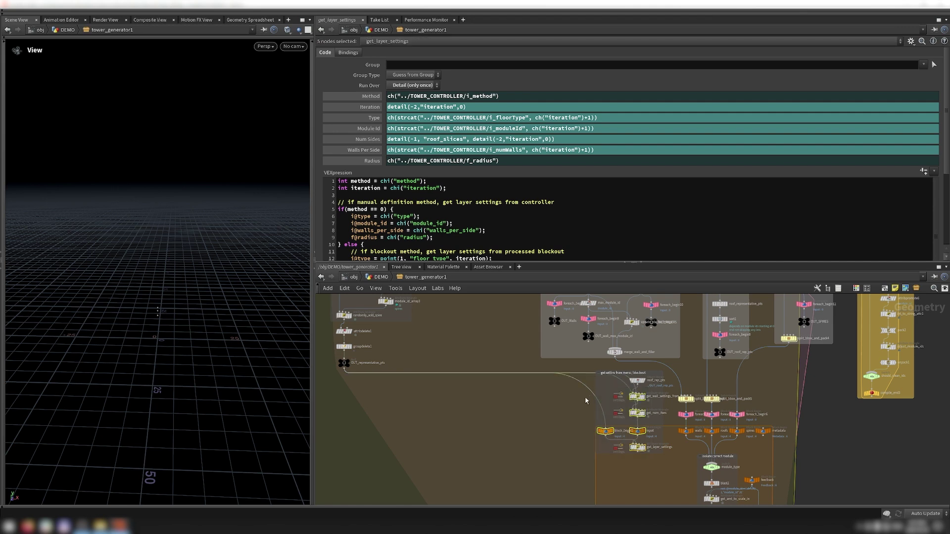
left_click(585, 397)
Step: Display the finished towers at compile_end1 at the end of the network, and open the groupdelete3 settings
key("h")
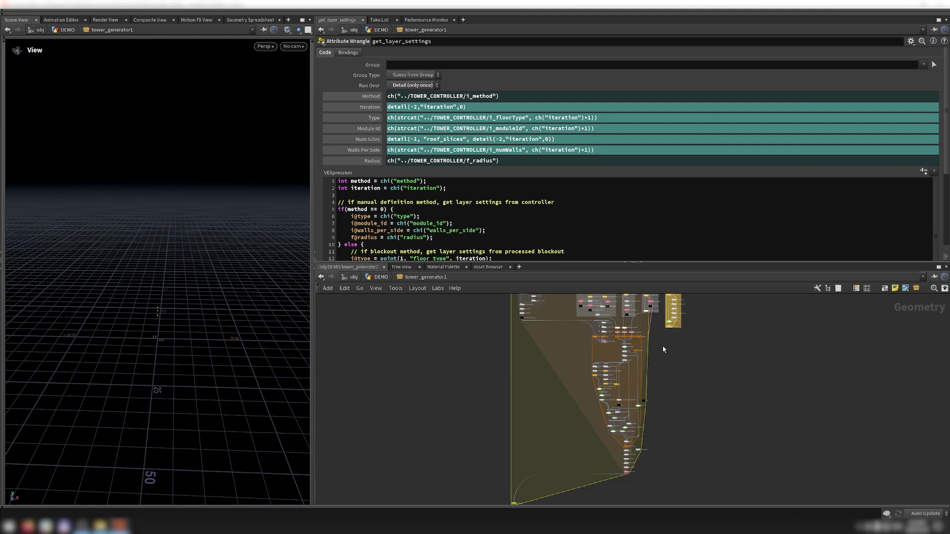
left_click_drag(664, 350, 591, 448)
left_click(683, 448)
scroll(537, 451, "up", 8)
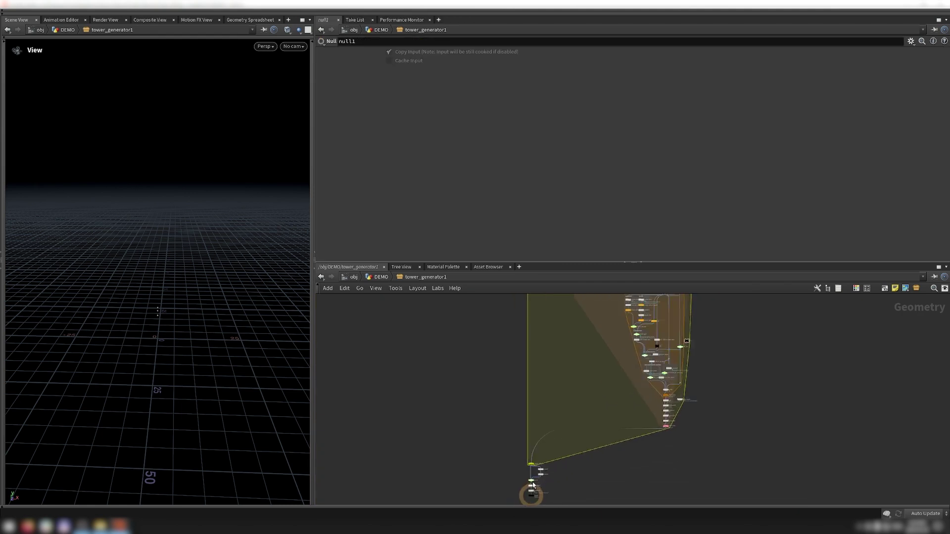
left_click(534, 440)
middle_click_drag(536, 451, 521, 339)
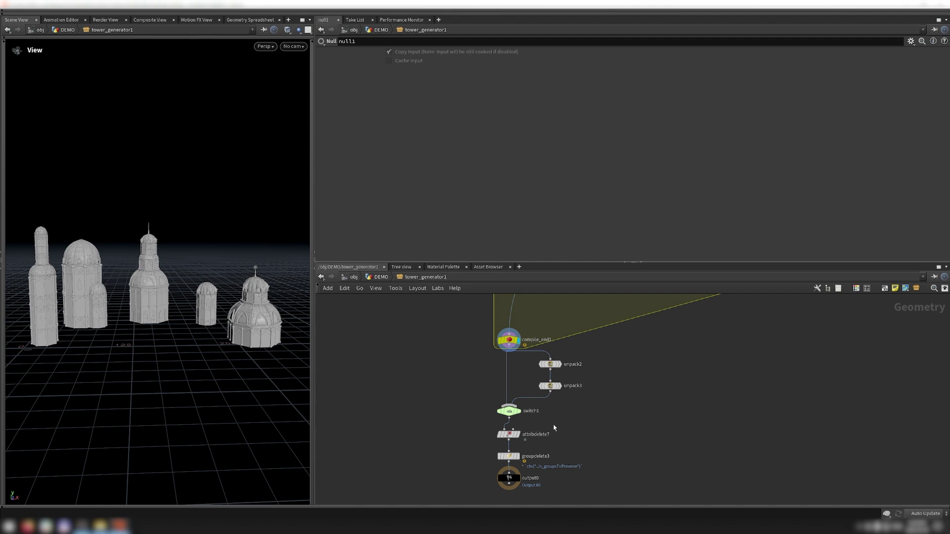
left_click(509, 456)
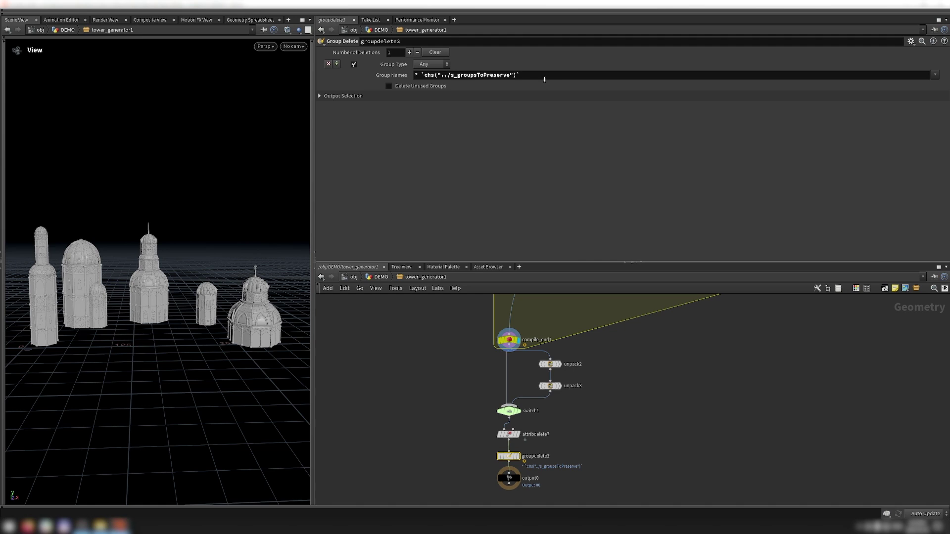